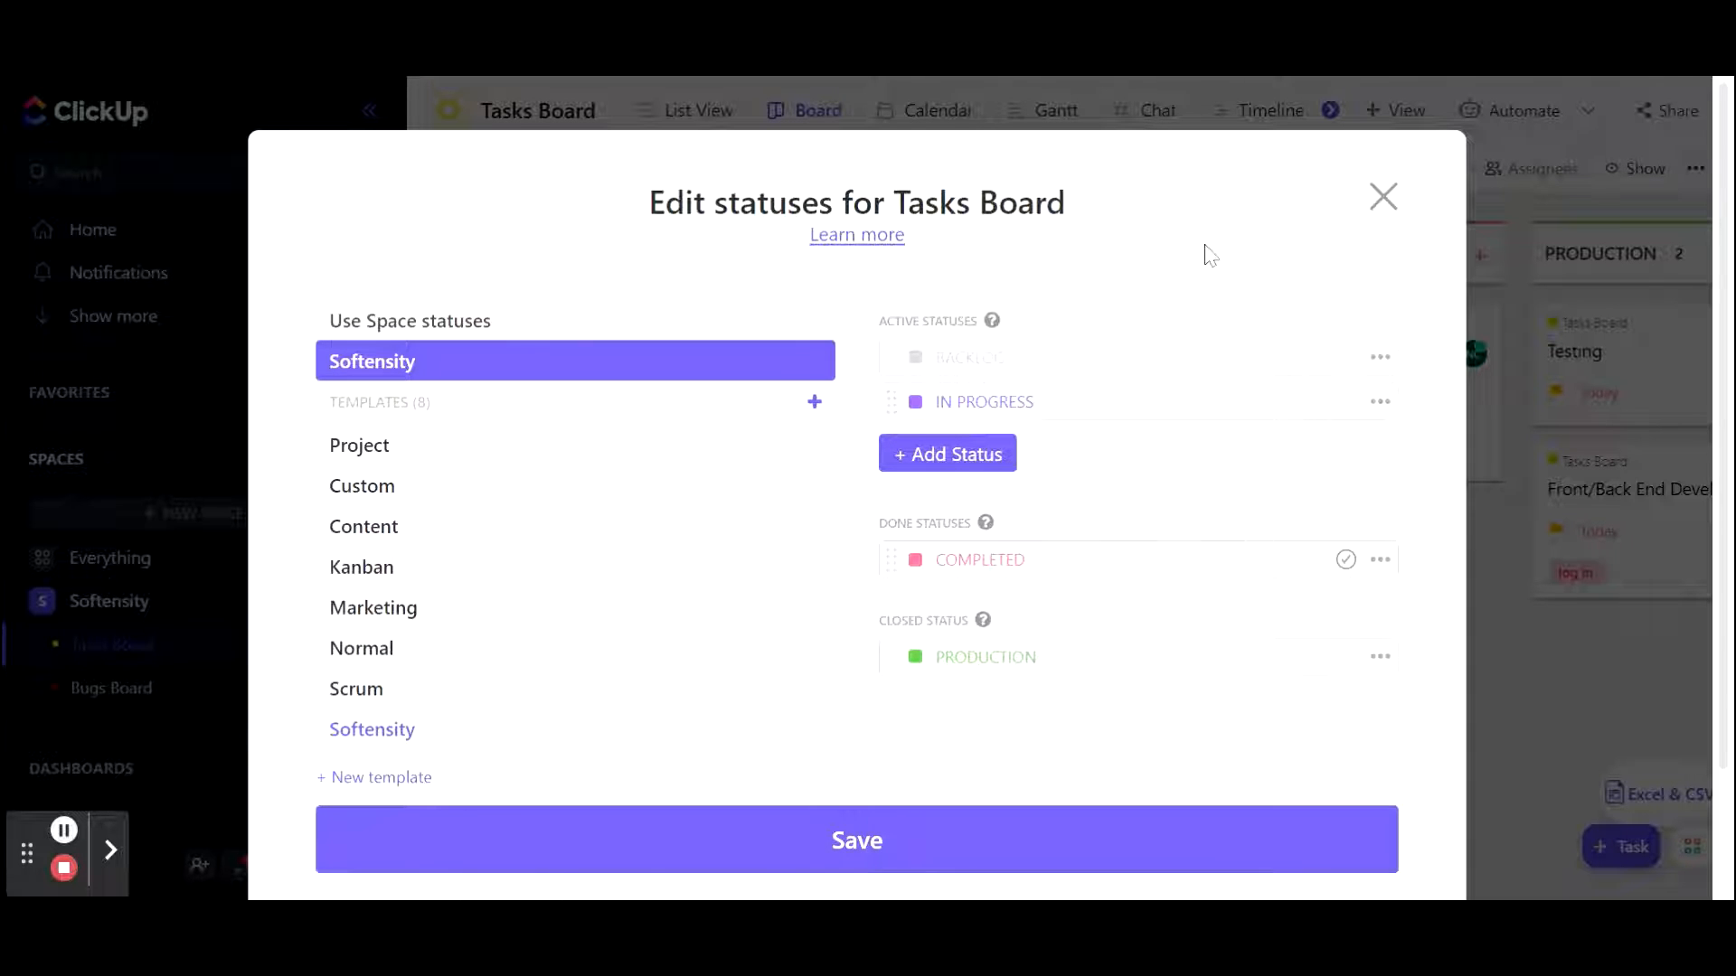
# Close the Tasks Board status editor and examine the UI/UX Design task's assignees, subtasks, dependencies and attachments.
pyautogui.click(1383, 197)
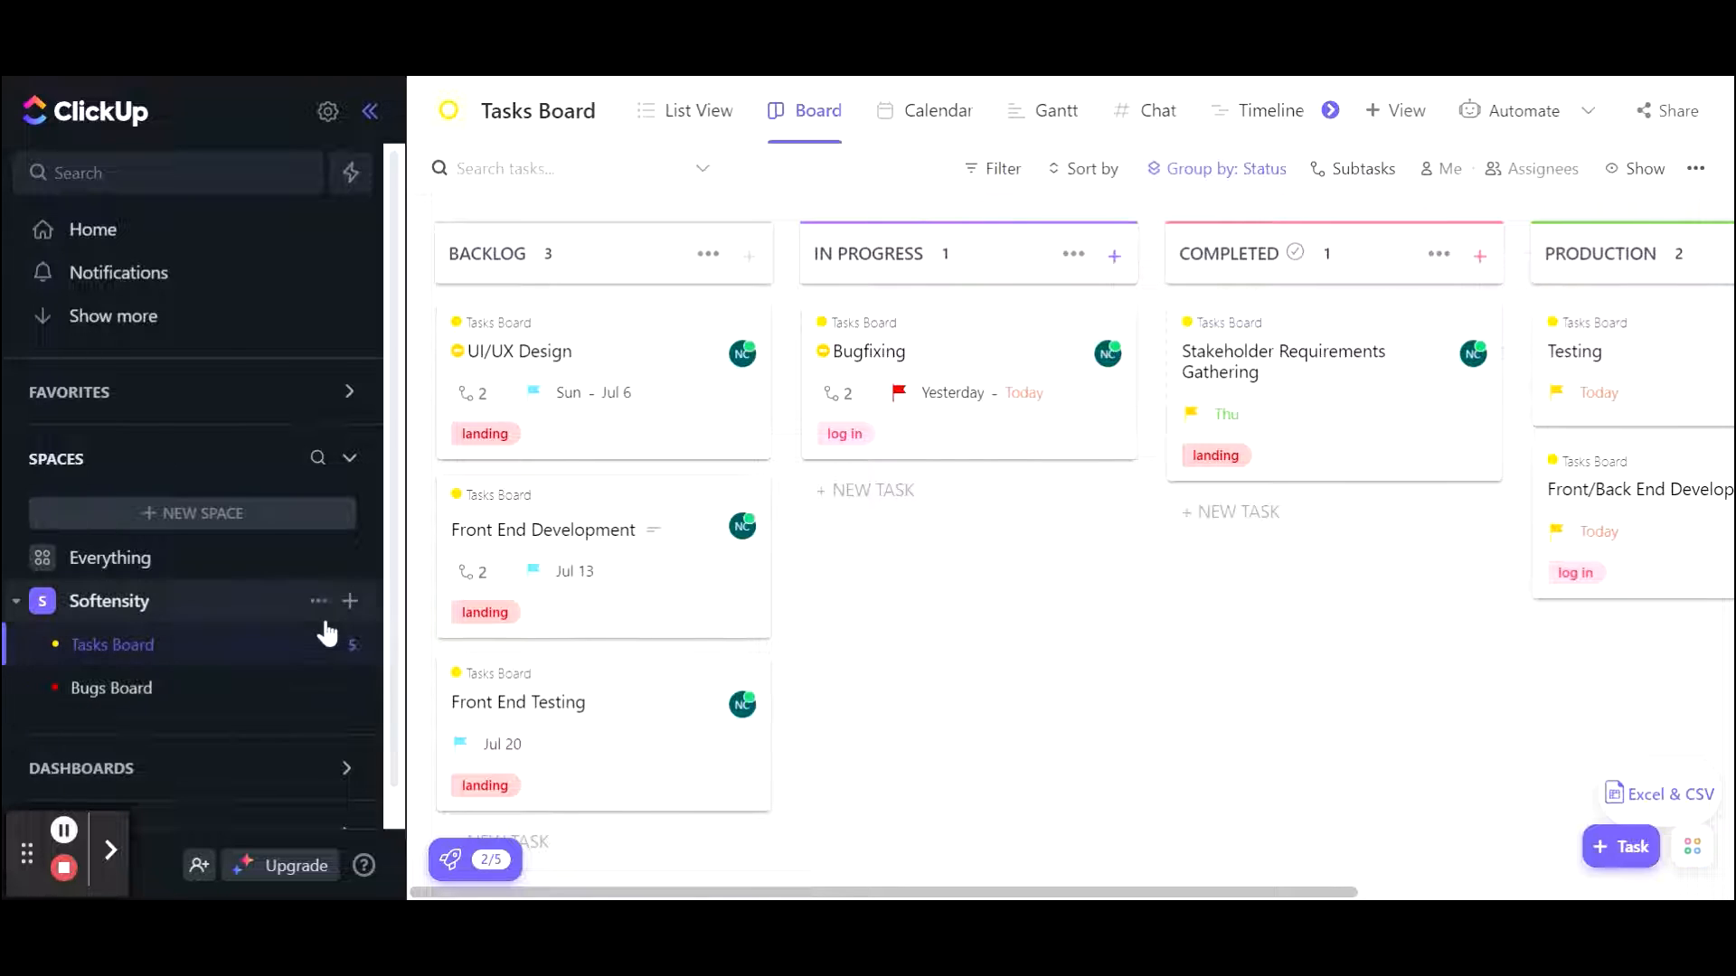
pyautogui.press('q')
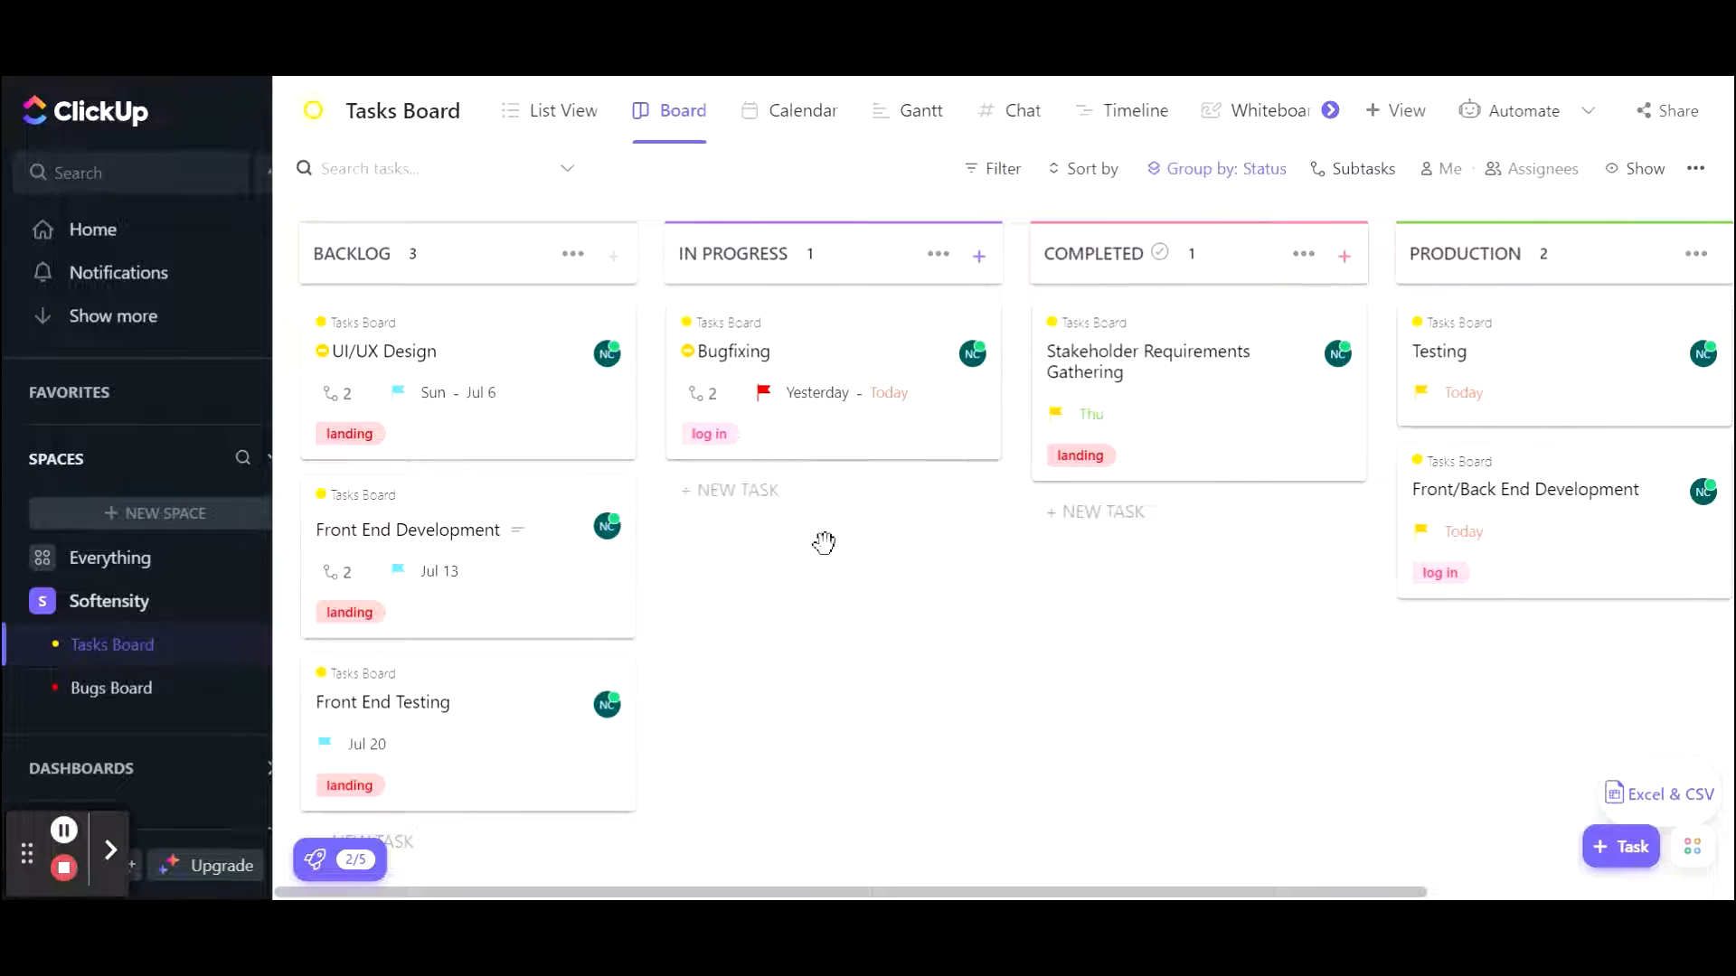
pyautogui.click(575, 381)
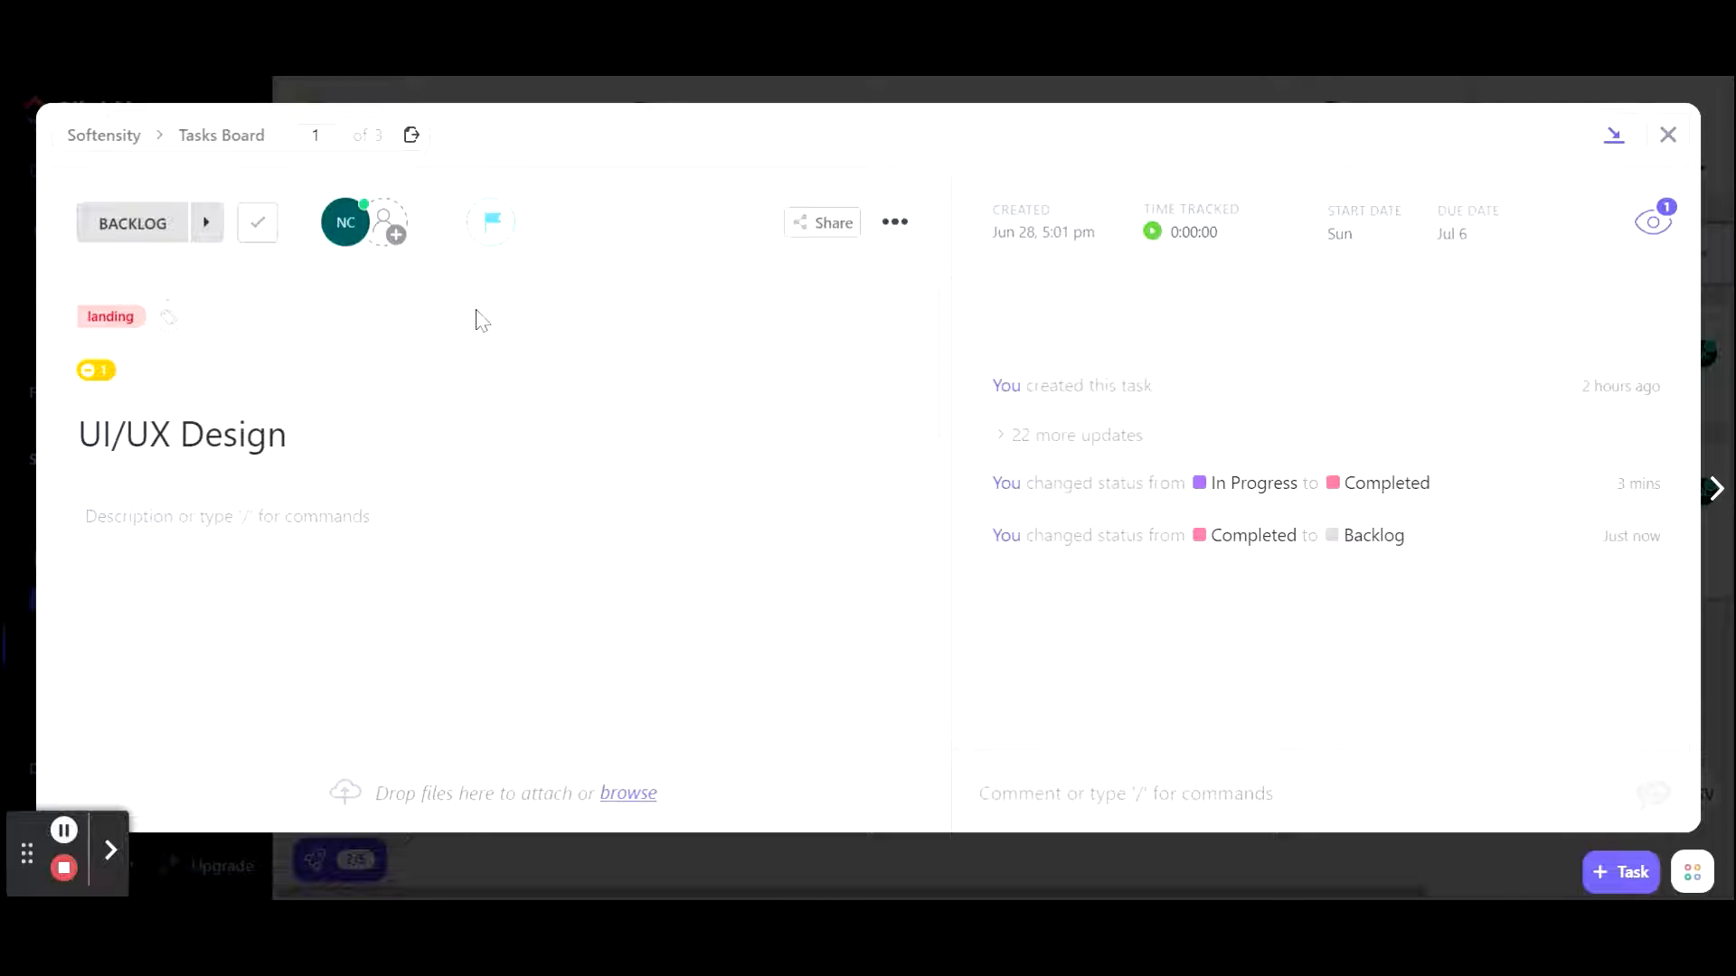
pyautogui.click(392, 236)
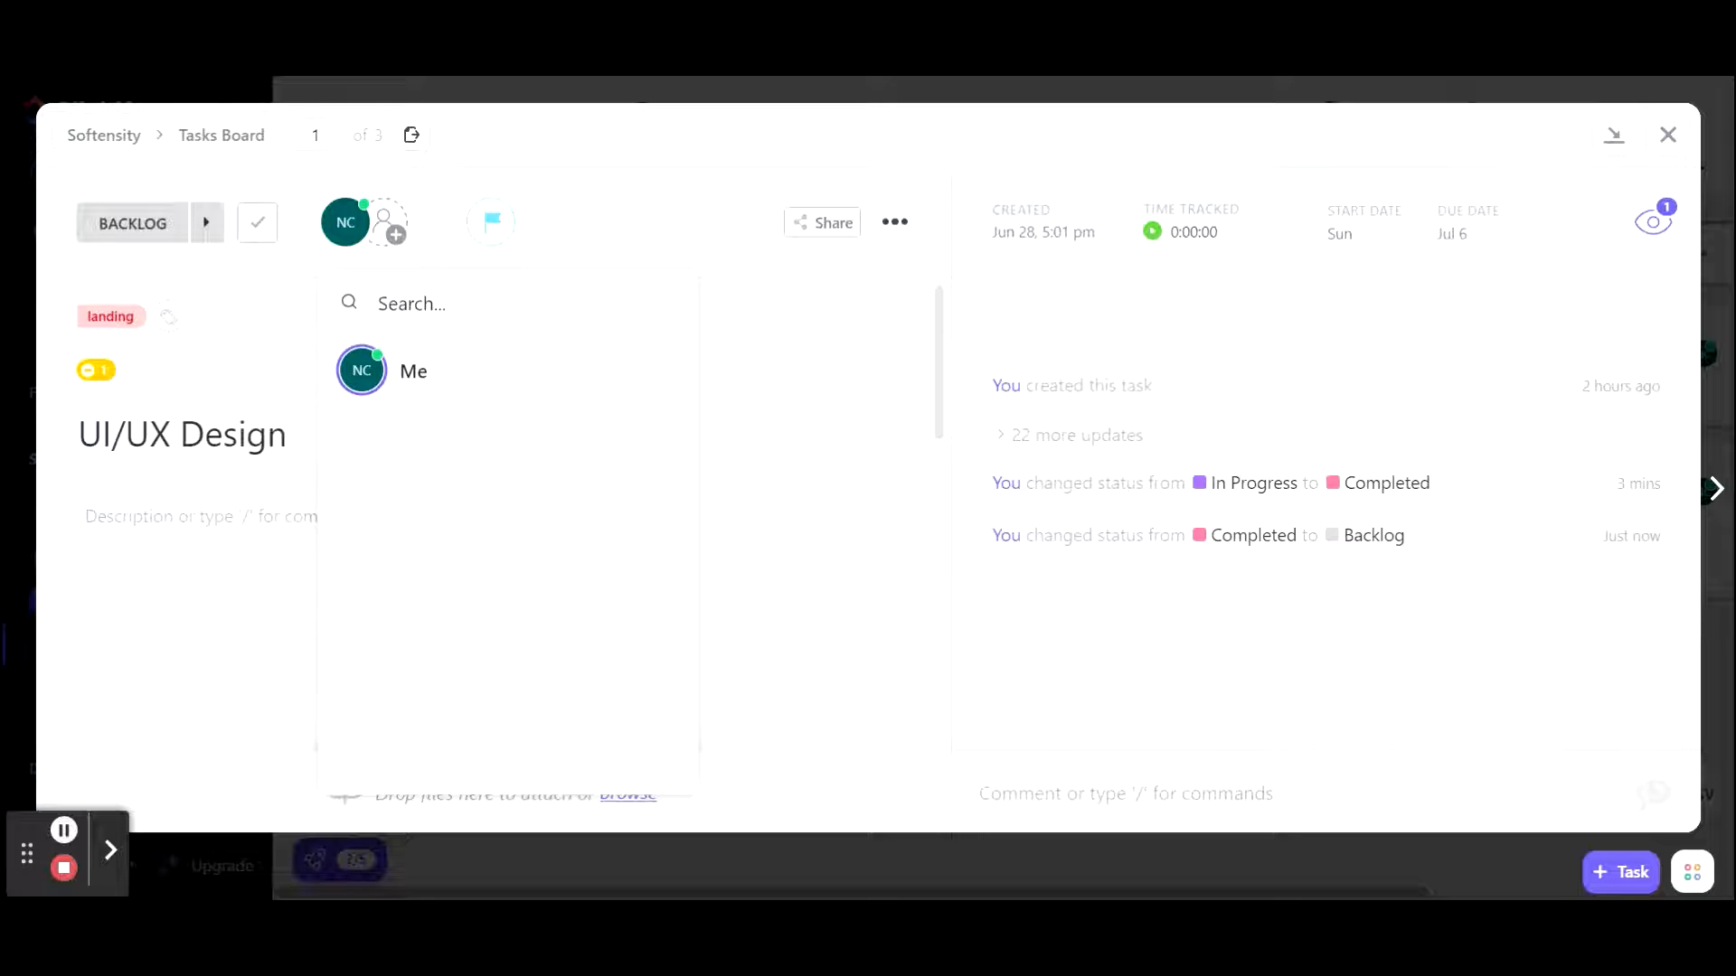
pyautogui.click(742, 449)
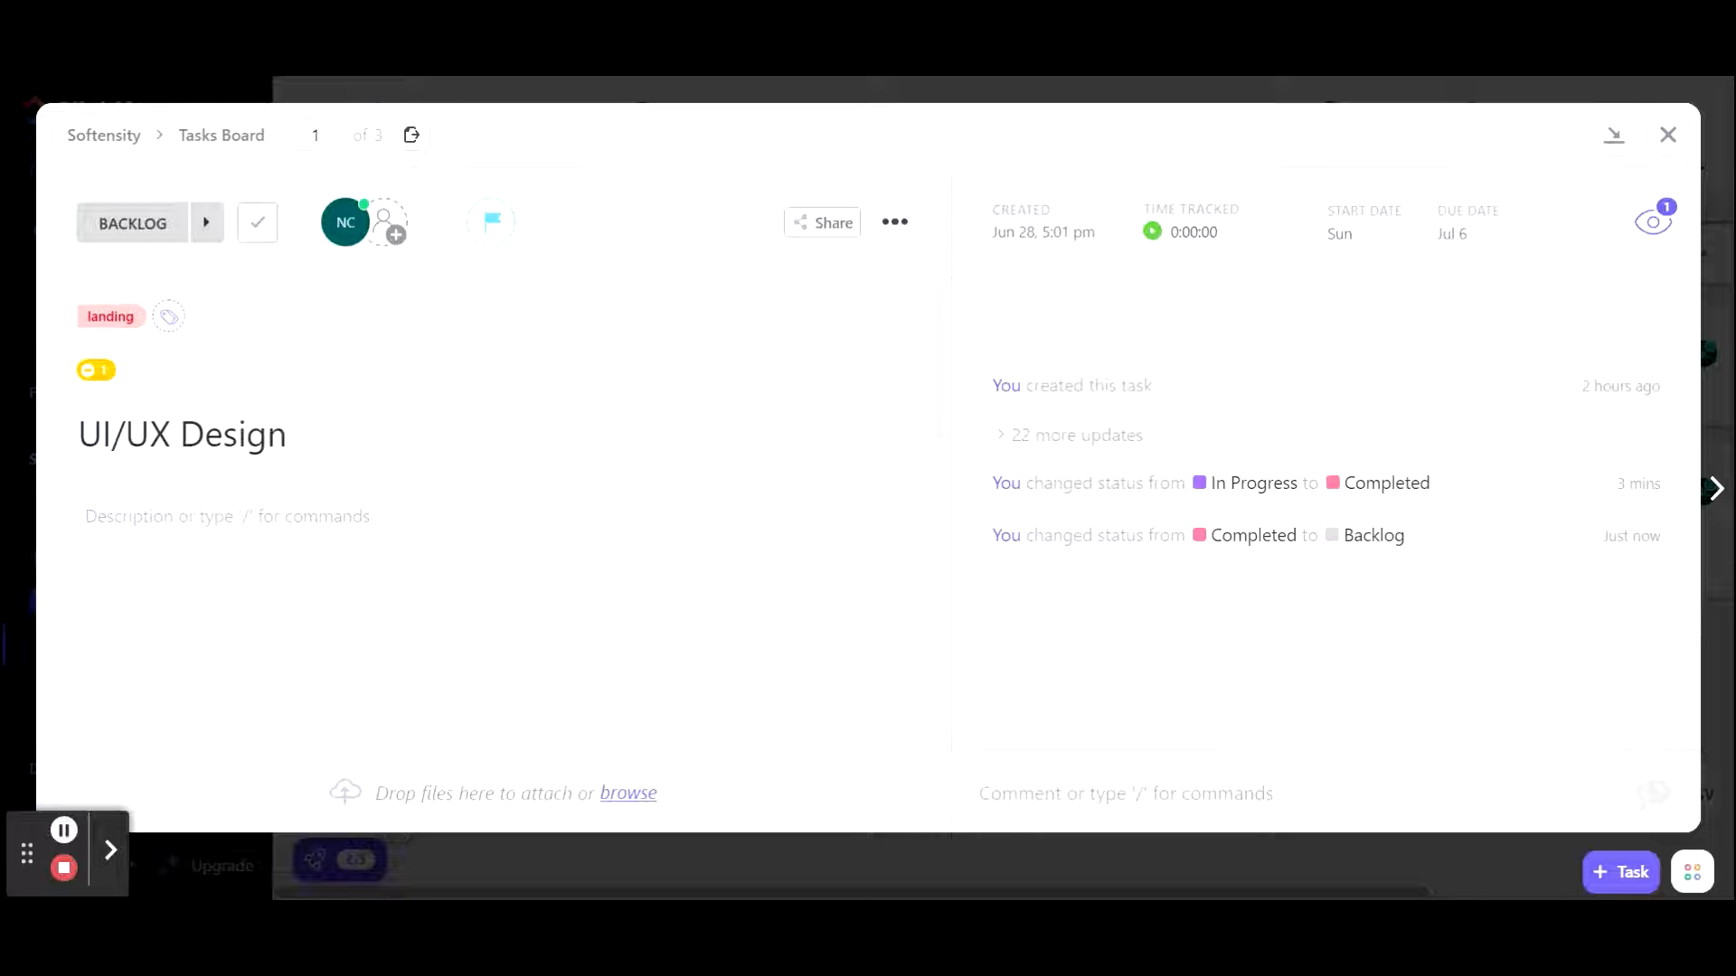
pyautogui.scroll(-1, 473, 372)
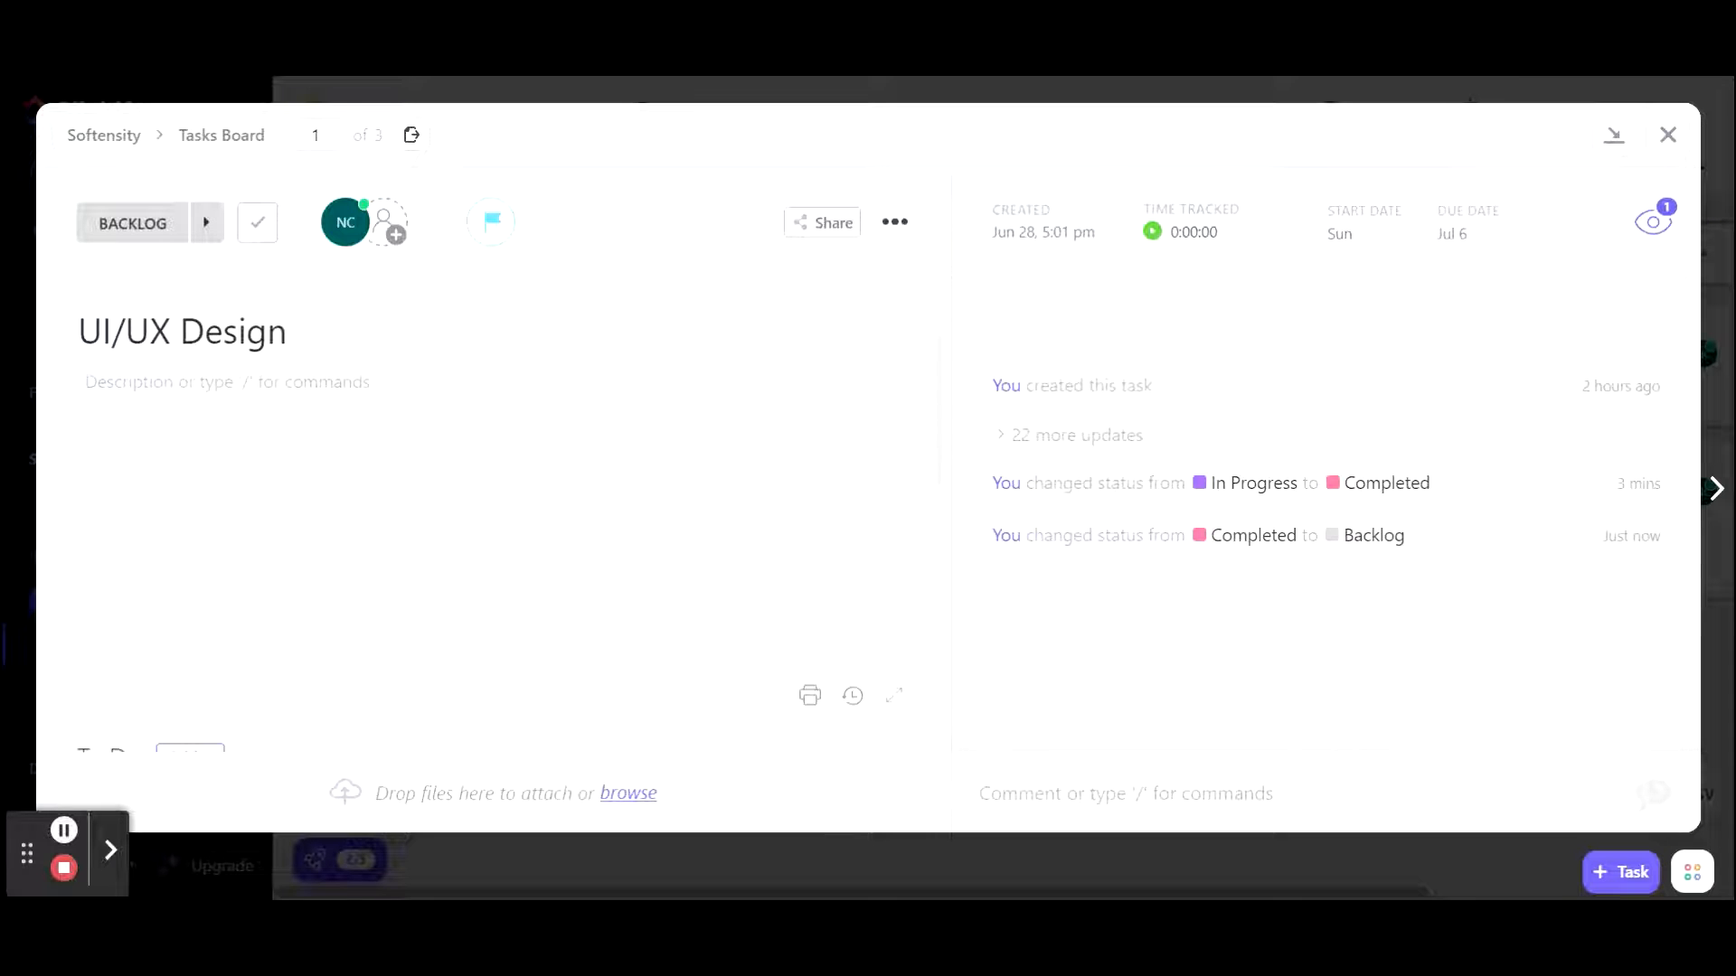
pyautogui.scroll(-4, 360, 561)
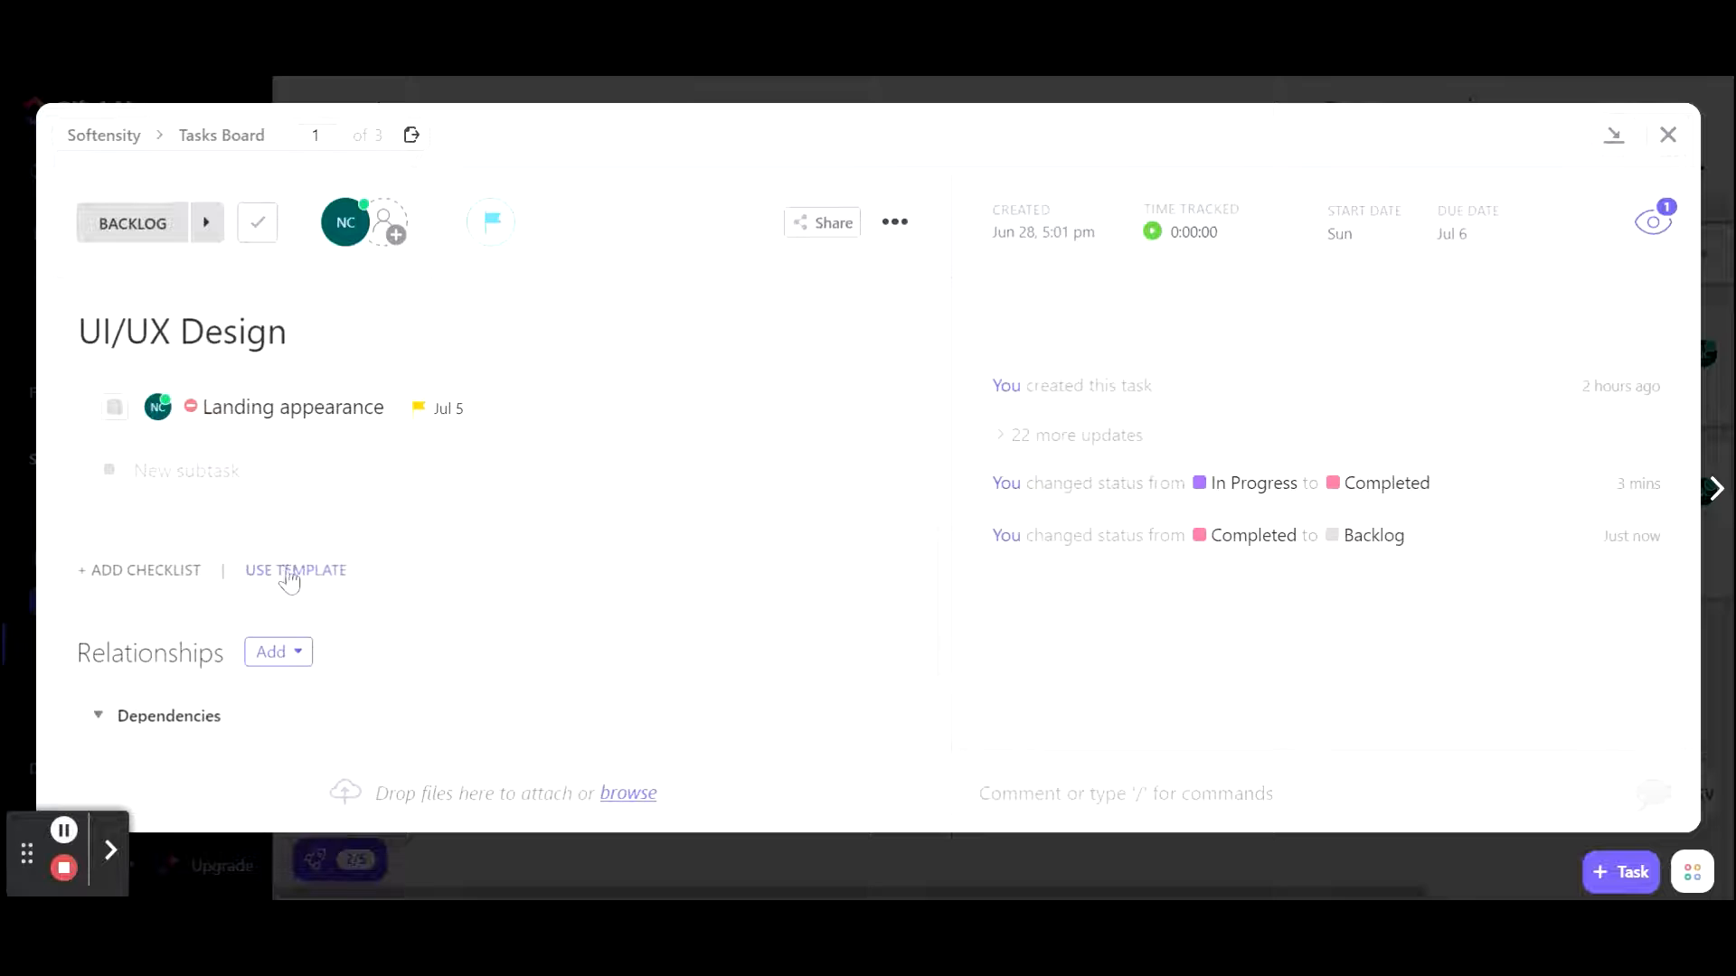
pyautogui.scroll(-1, 454, 590)
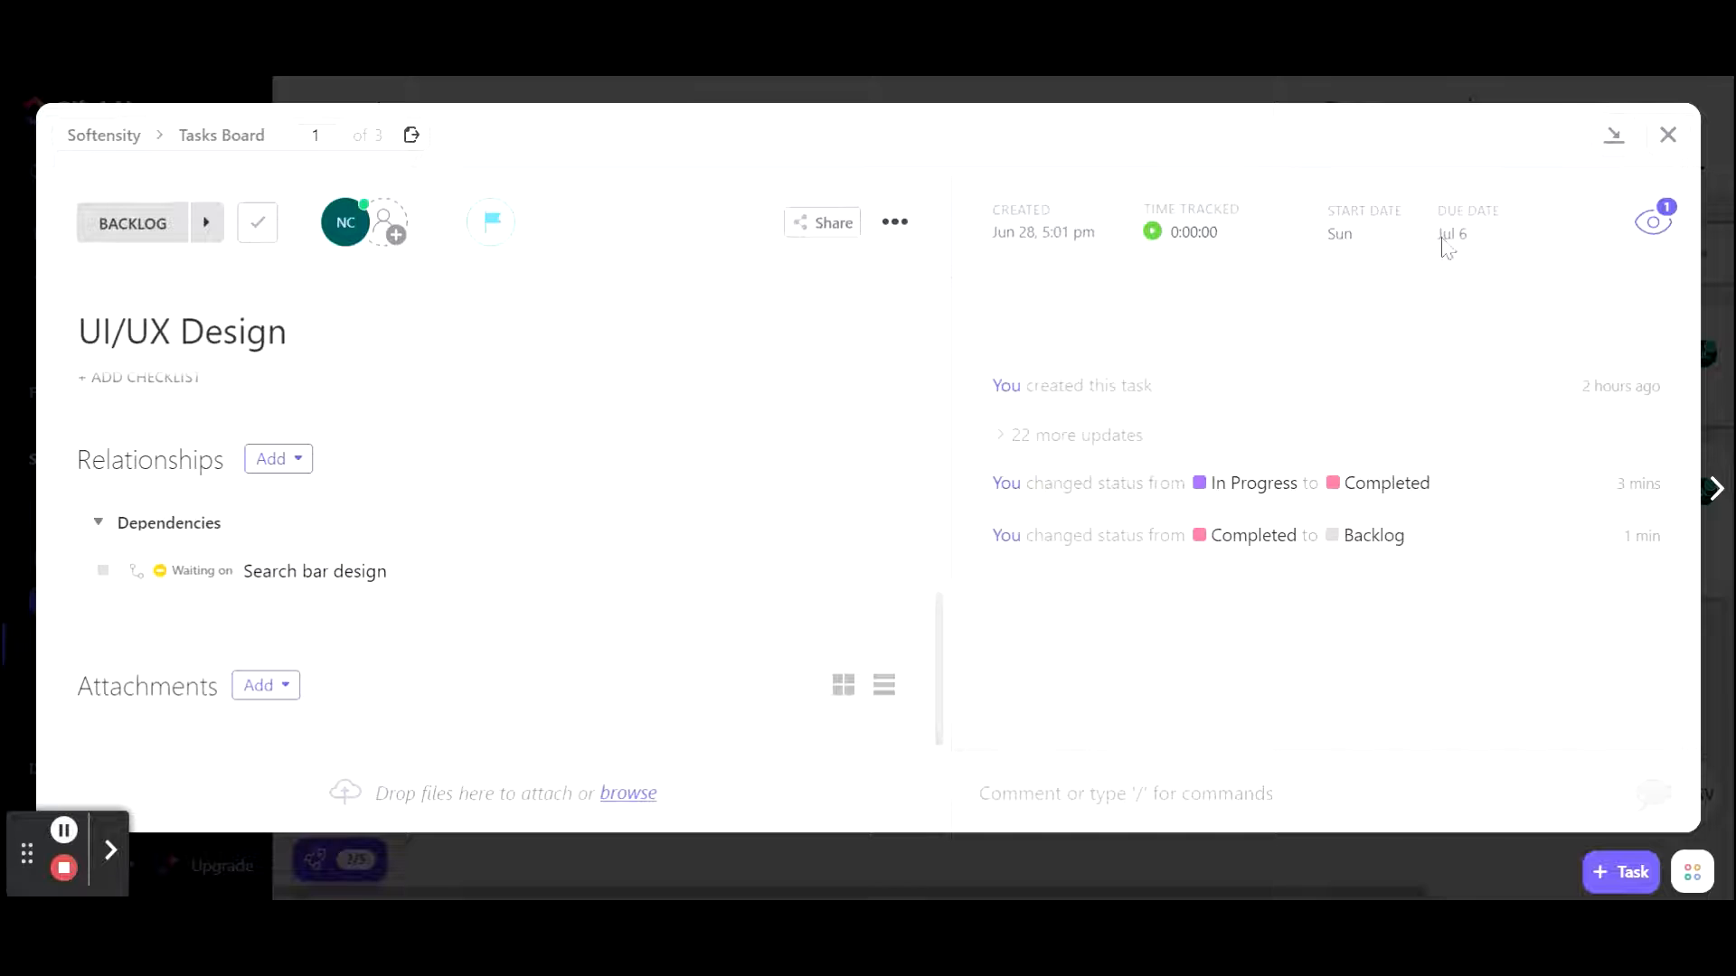
pyautogui.click(1651, 156)
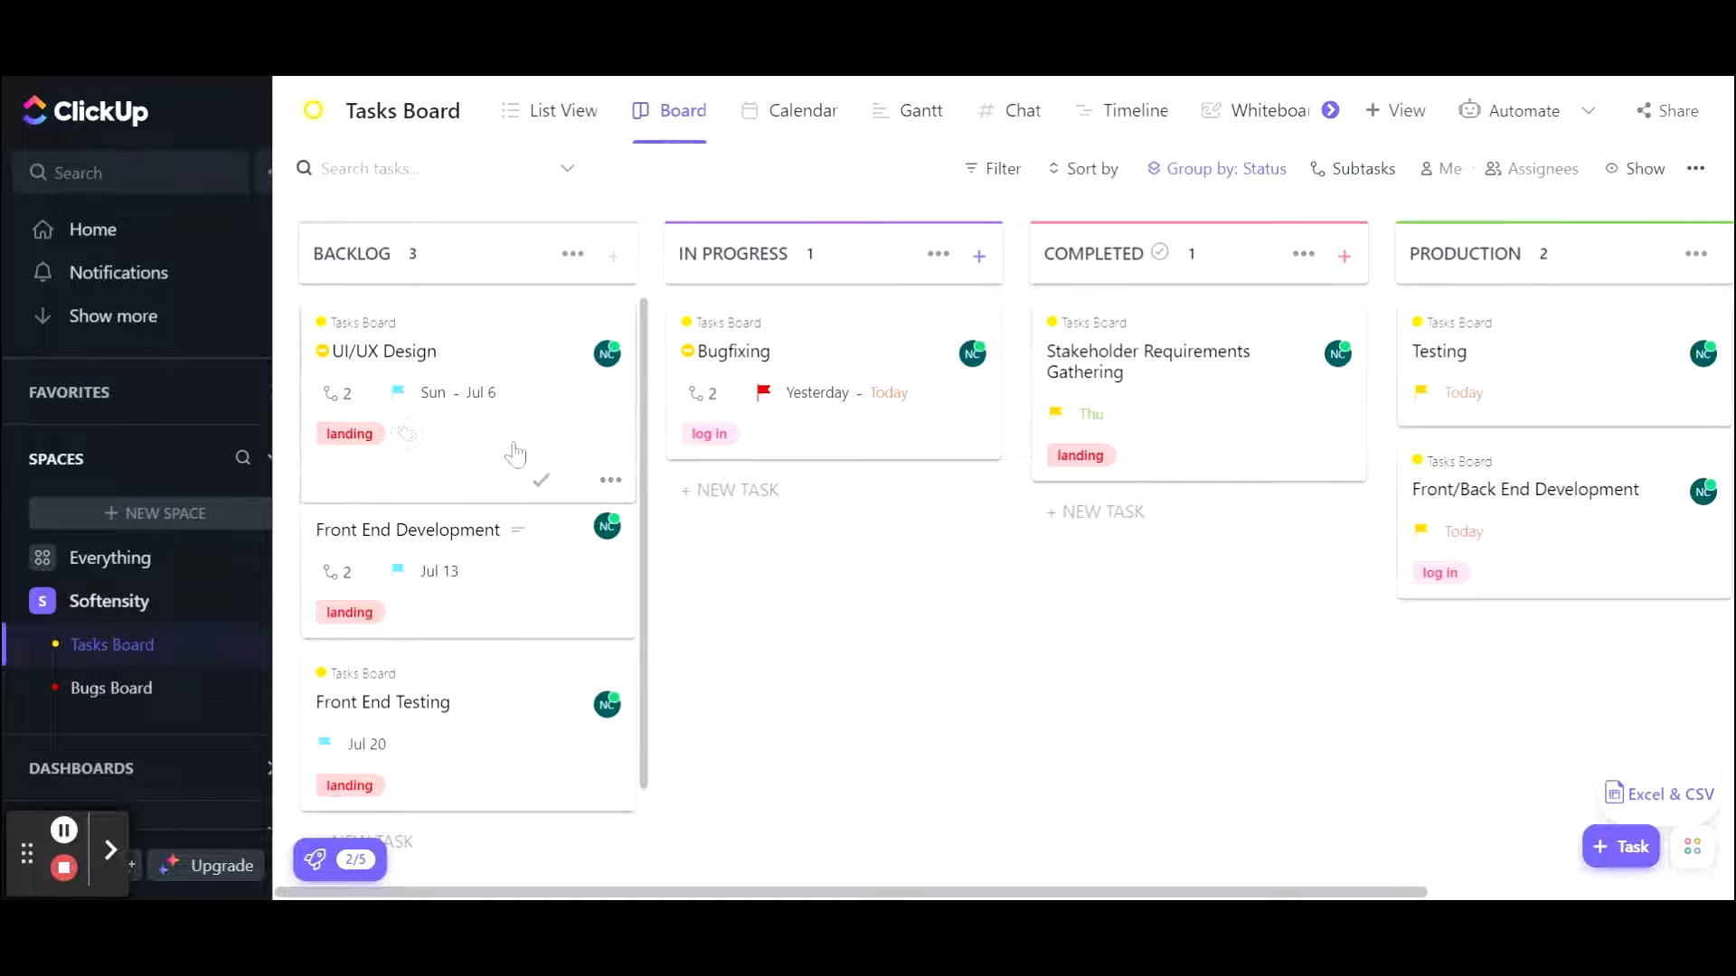
# Expand all subtasks on the board and move the UI/UX Design task from Backlog to In Progress.
pyautogui.click(1356, 171)
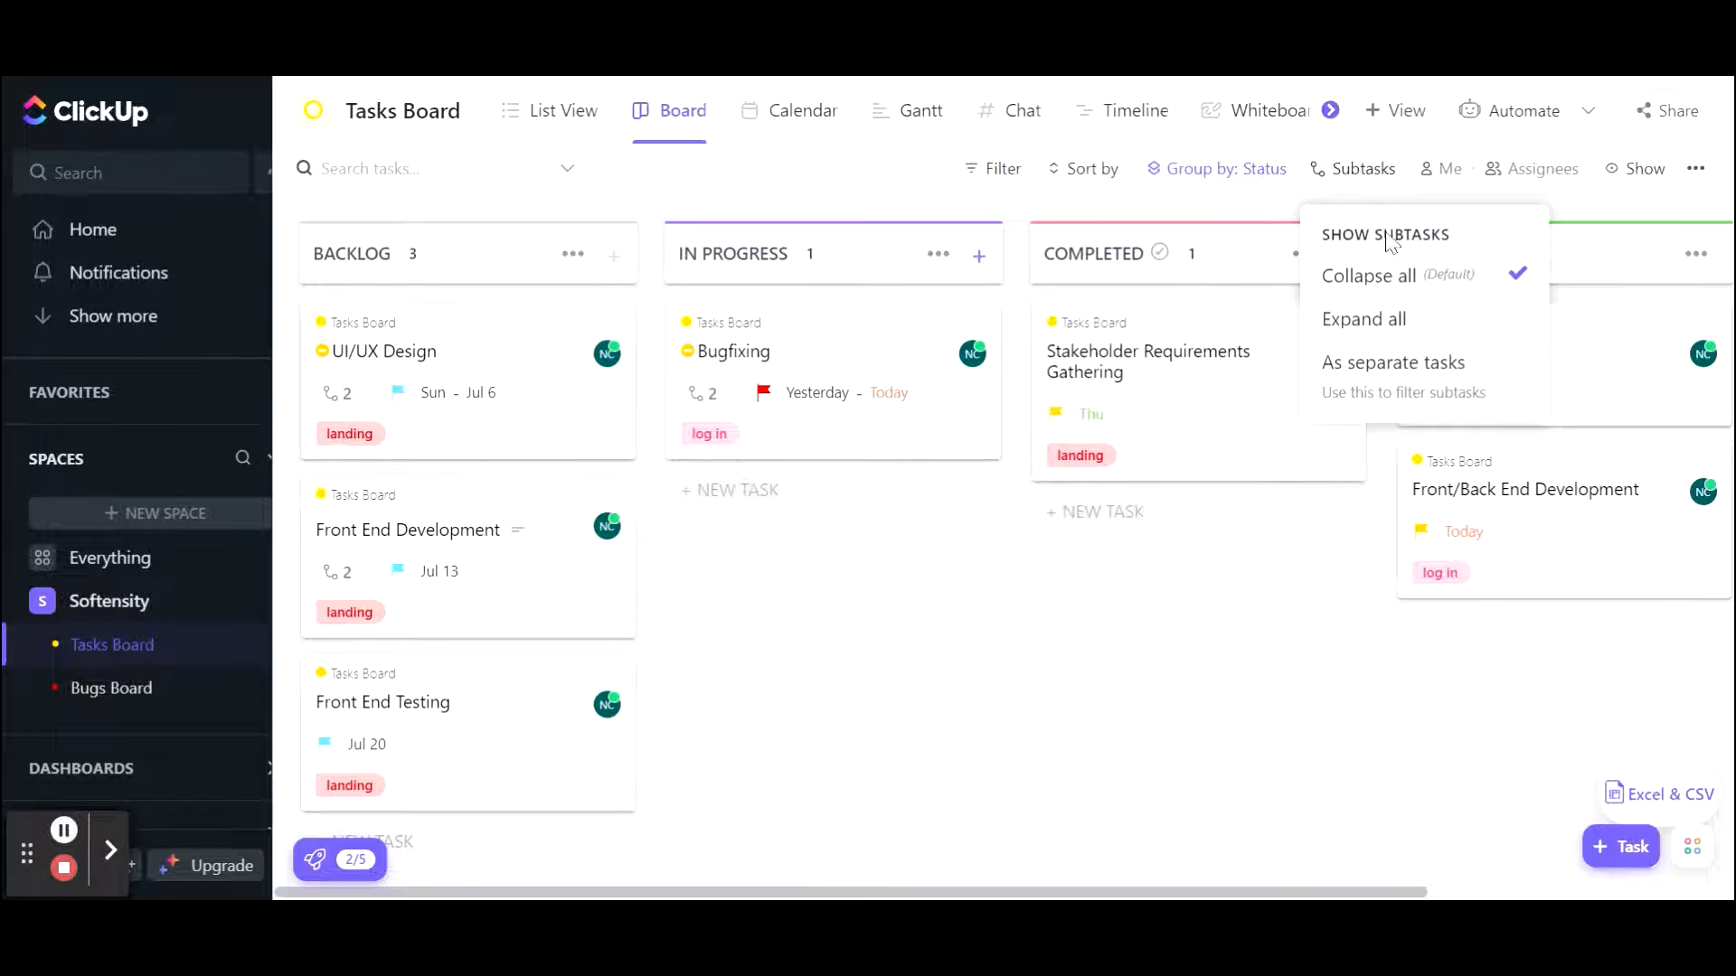
pyautogui.click(1392, 318)
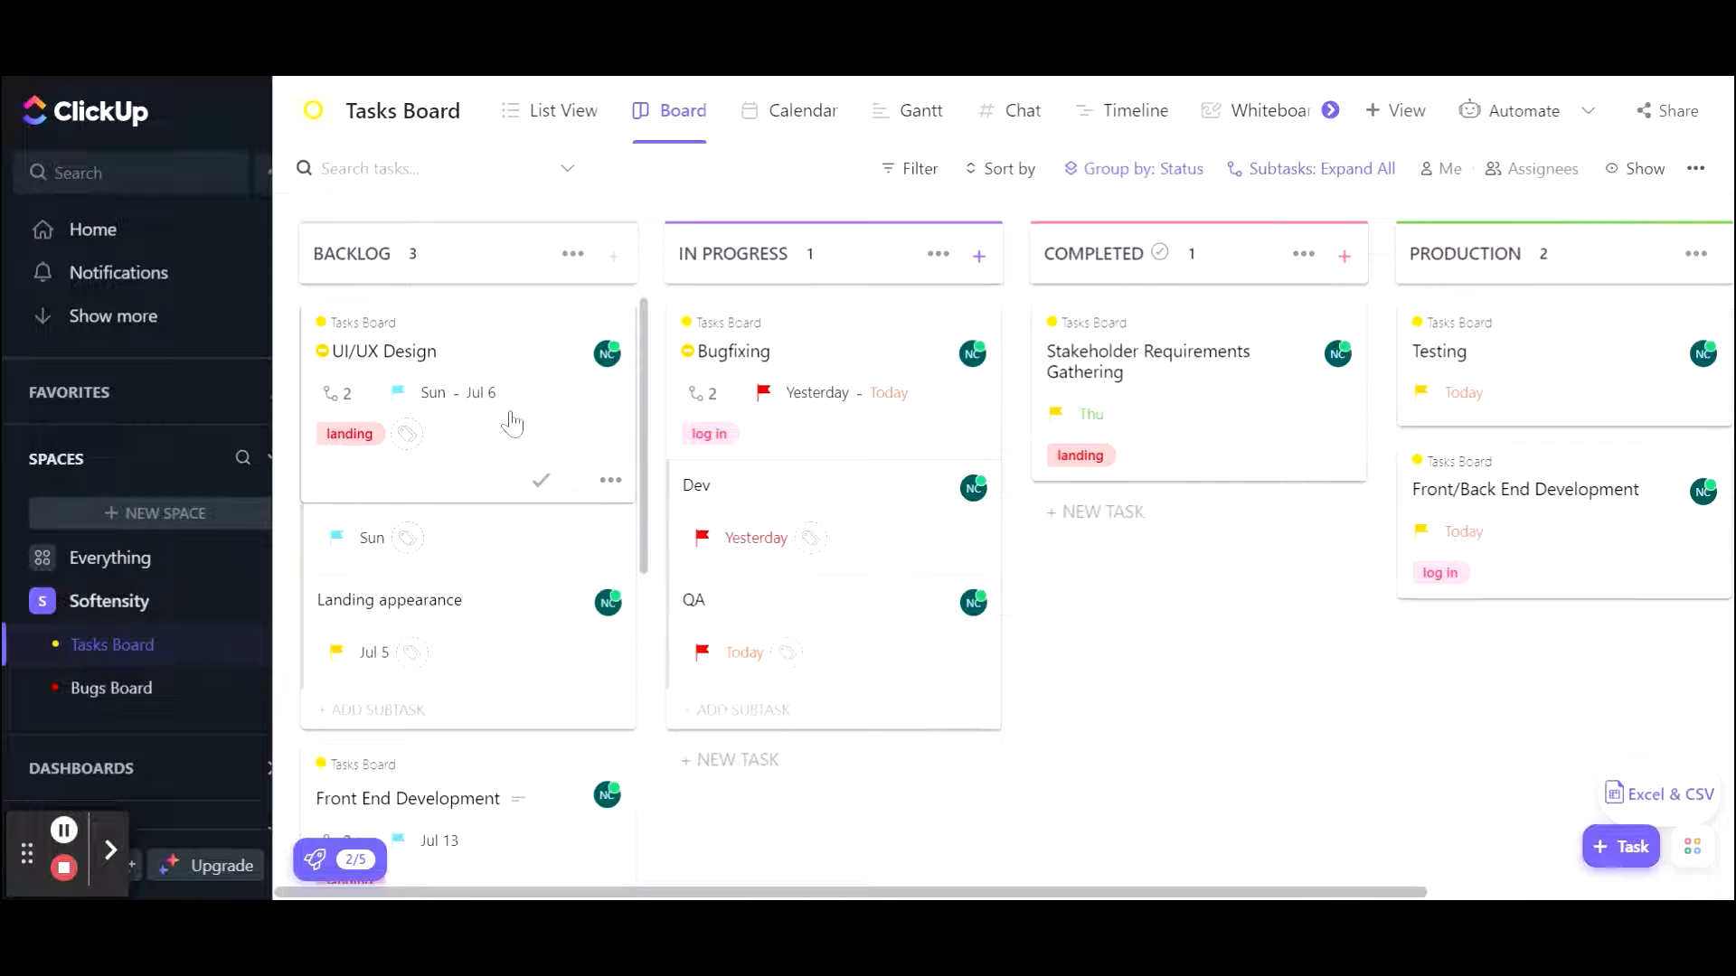
pyautogui.moveTo(496, 357); pyautogui.dragTo(835, 349)
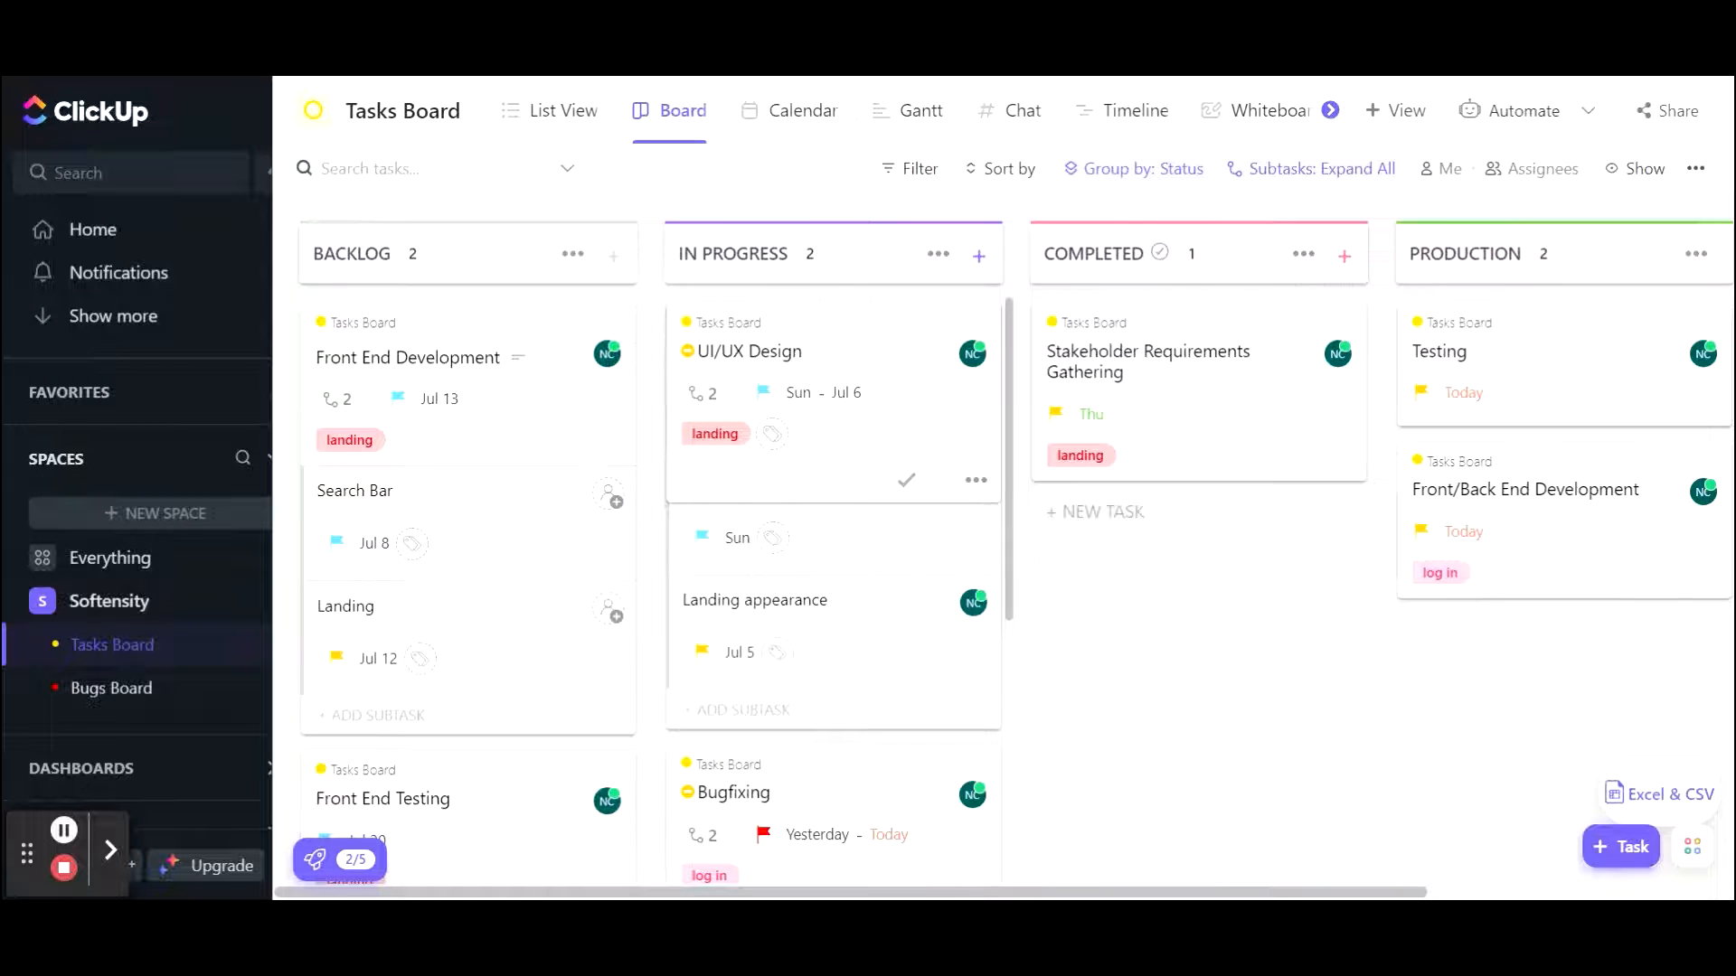
# Open the UI/UX Design task to examine its available statuses, and close it without changing the status.
pyautogui.click(839, 365)
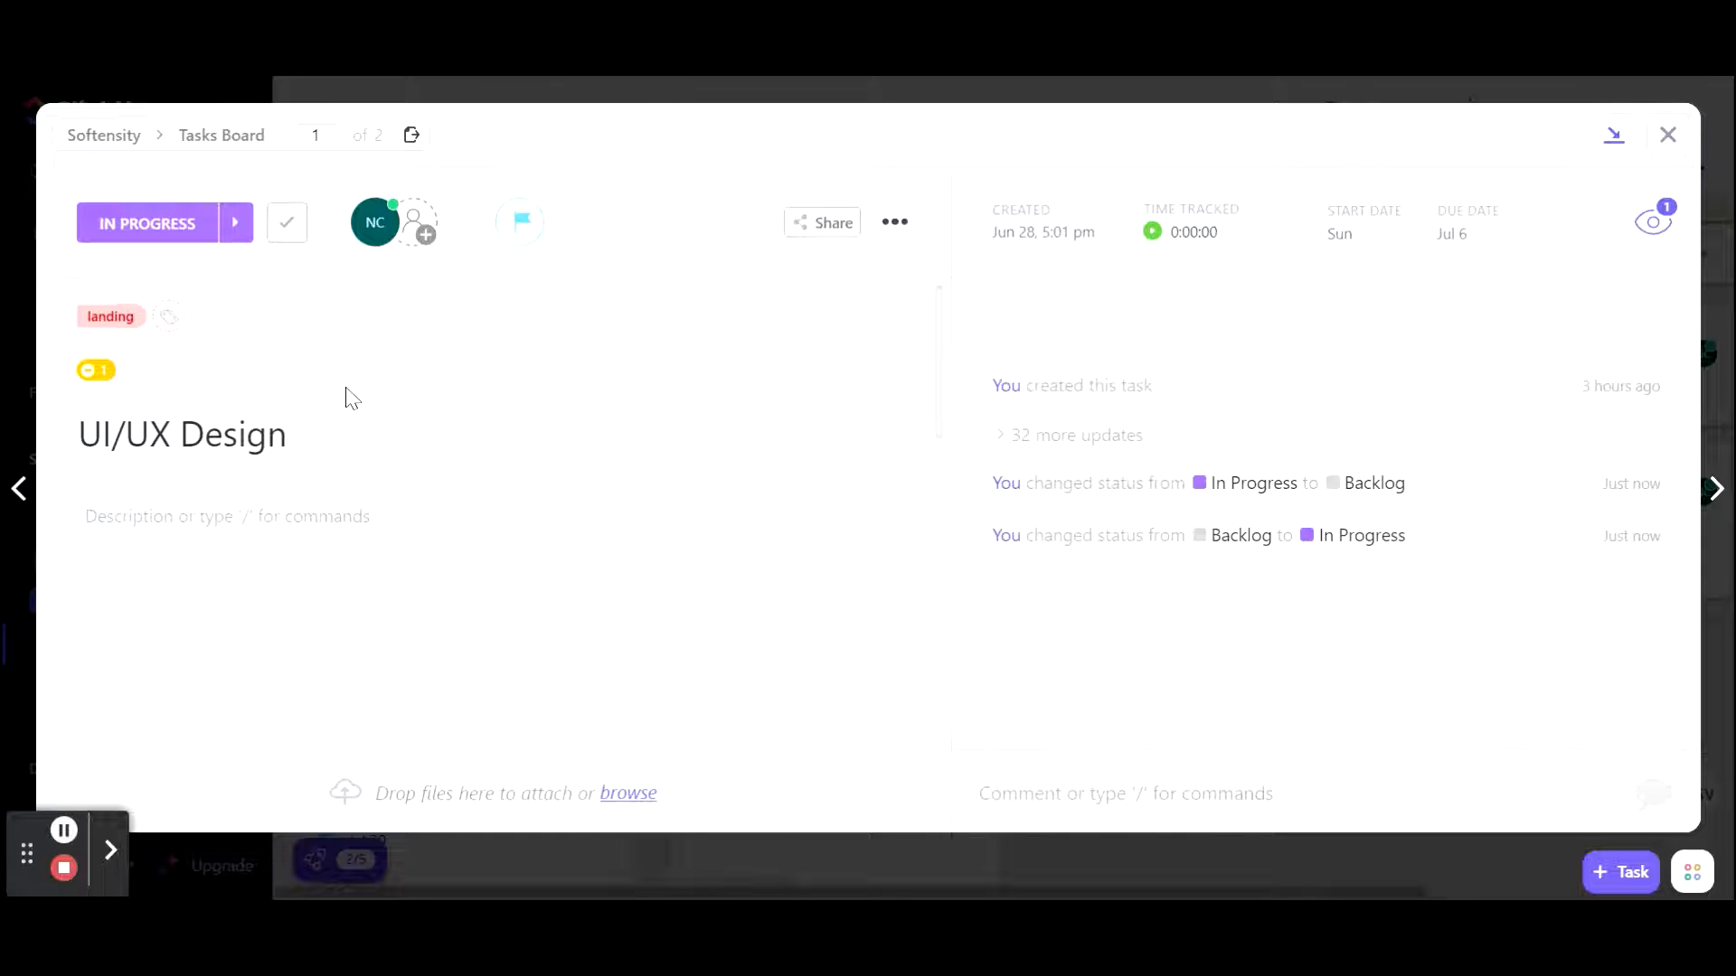
pyautogui.click(143, 228)
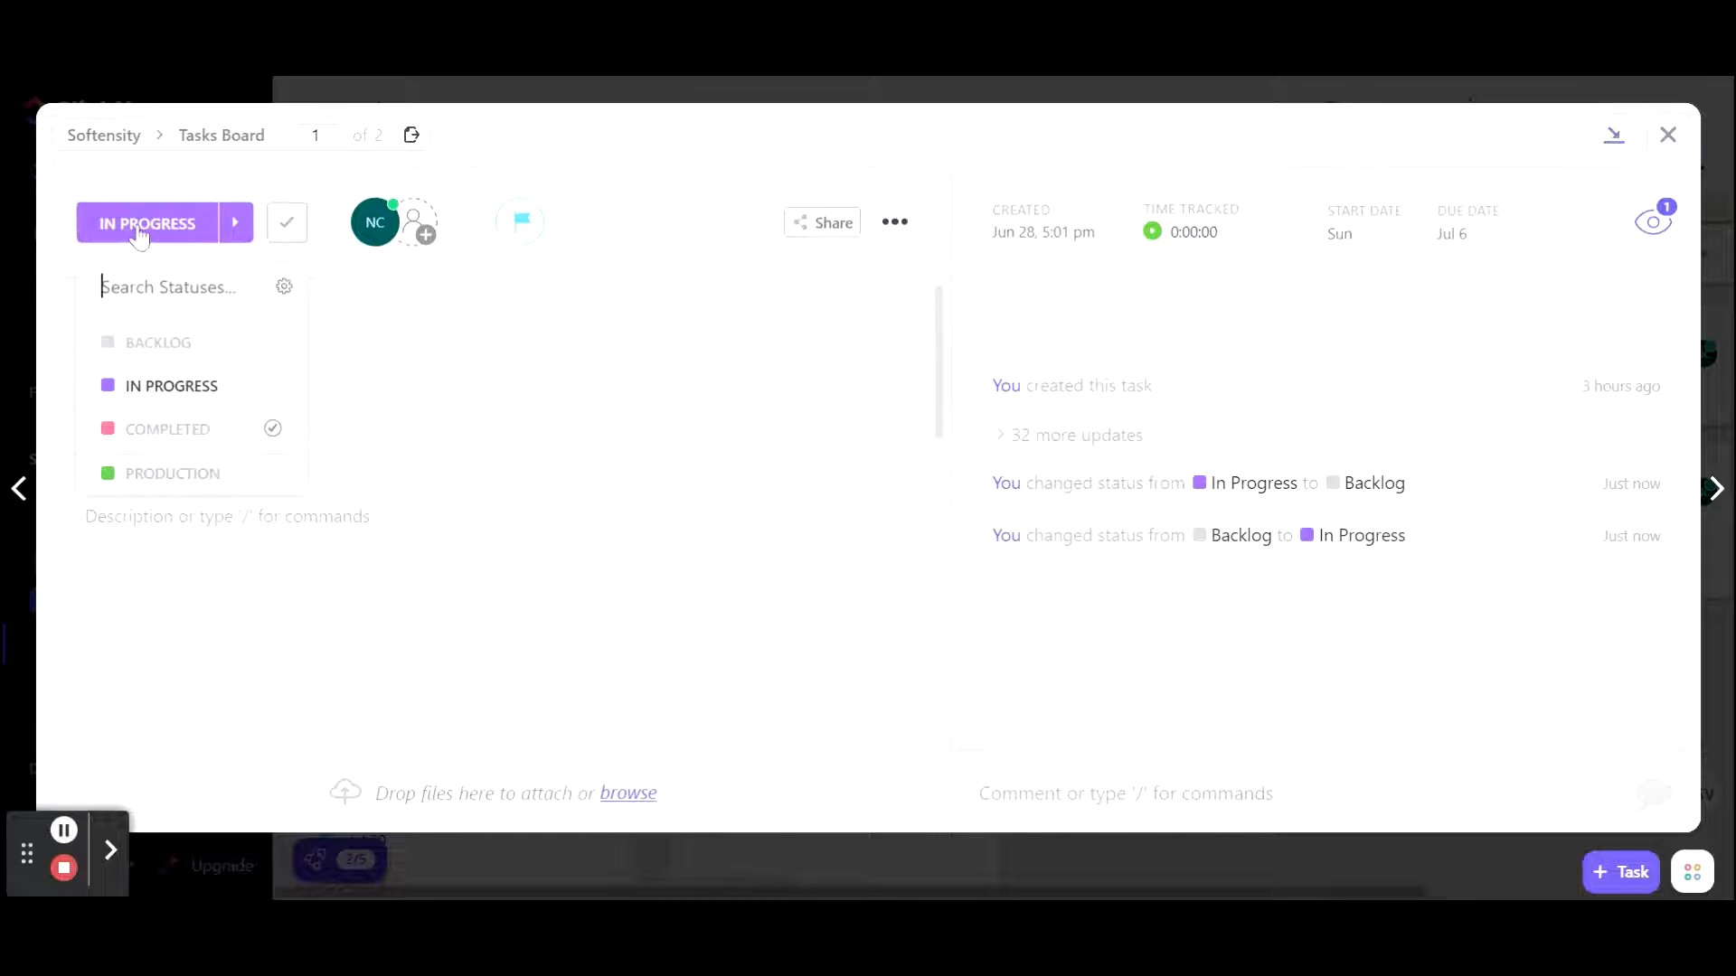
pyautogui.click(364, 357)
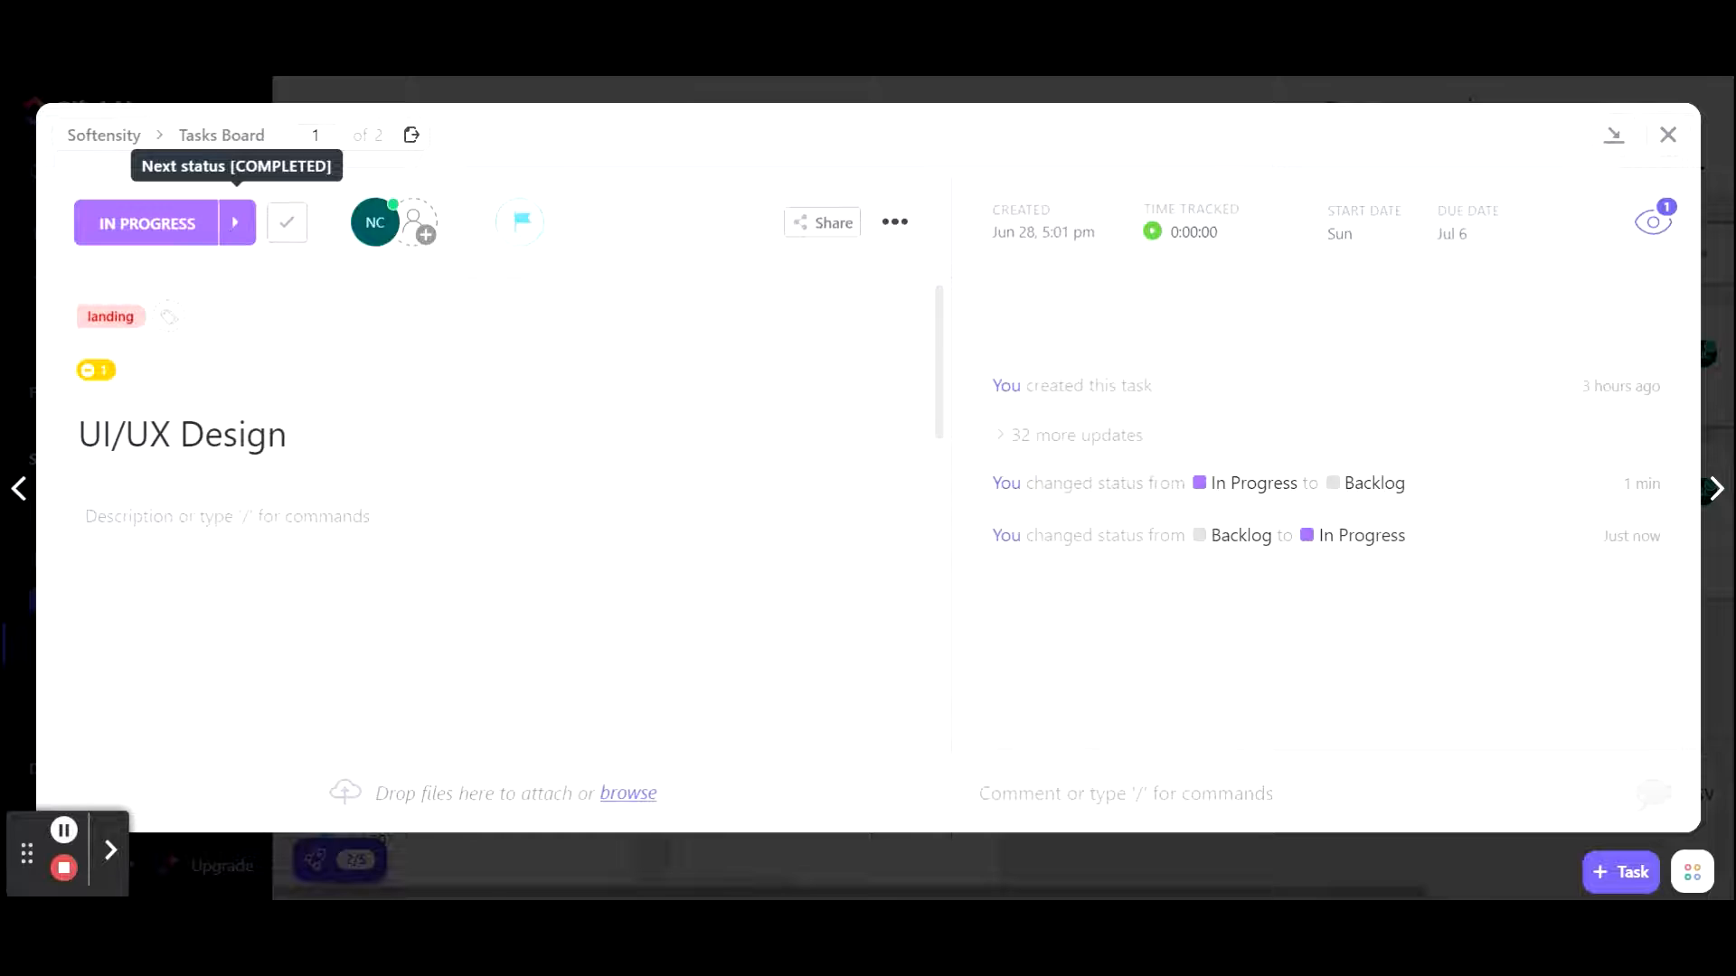
pyautogui.click(1668, 135)
# Return the UI/UX Design task to Backlog and advance its status through In Progress to Completed from within the task.
pyautogui.moveTo(875, 379); pyautogui.dragTo(454, 343)
pyautogui.click(454, 383)
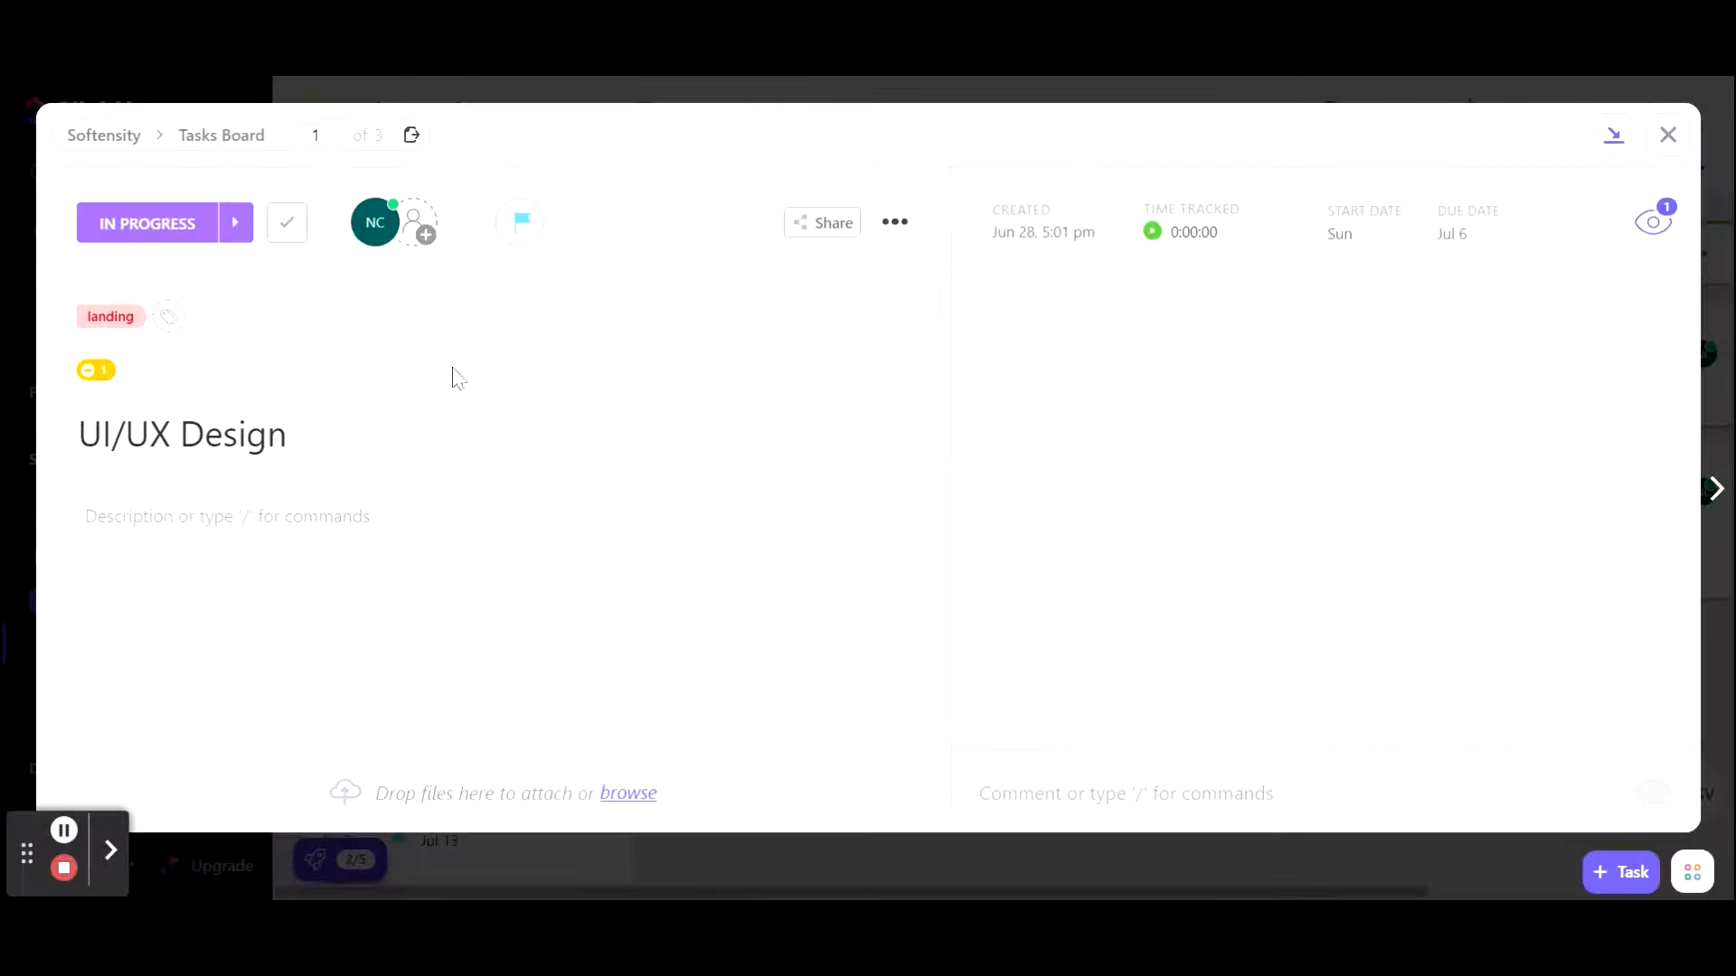
pyautogui.click(204, 226)
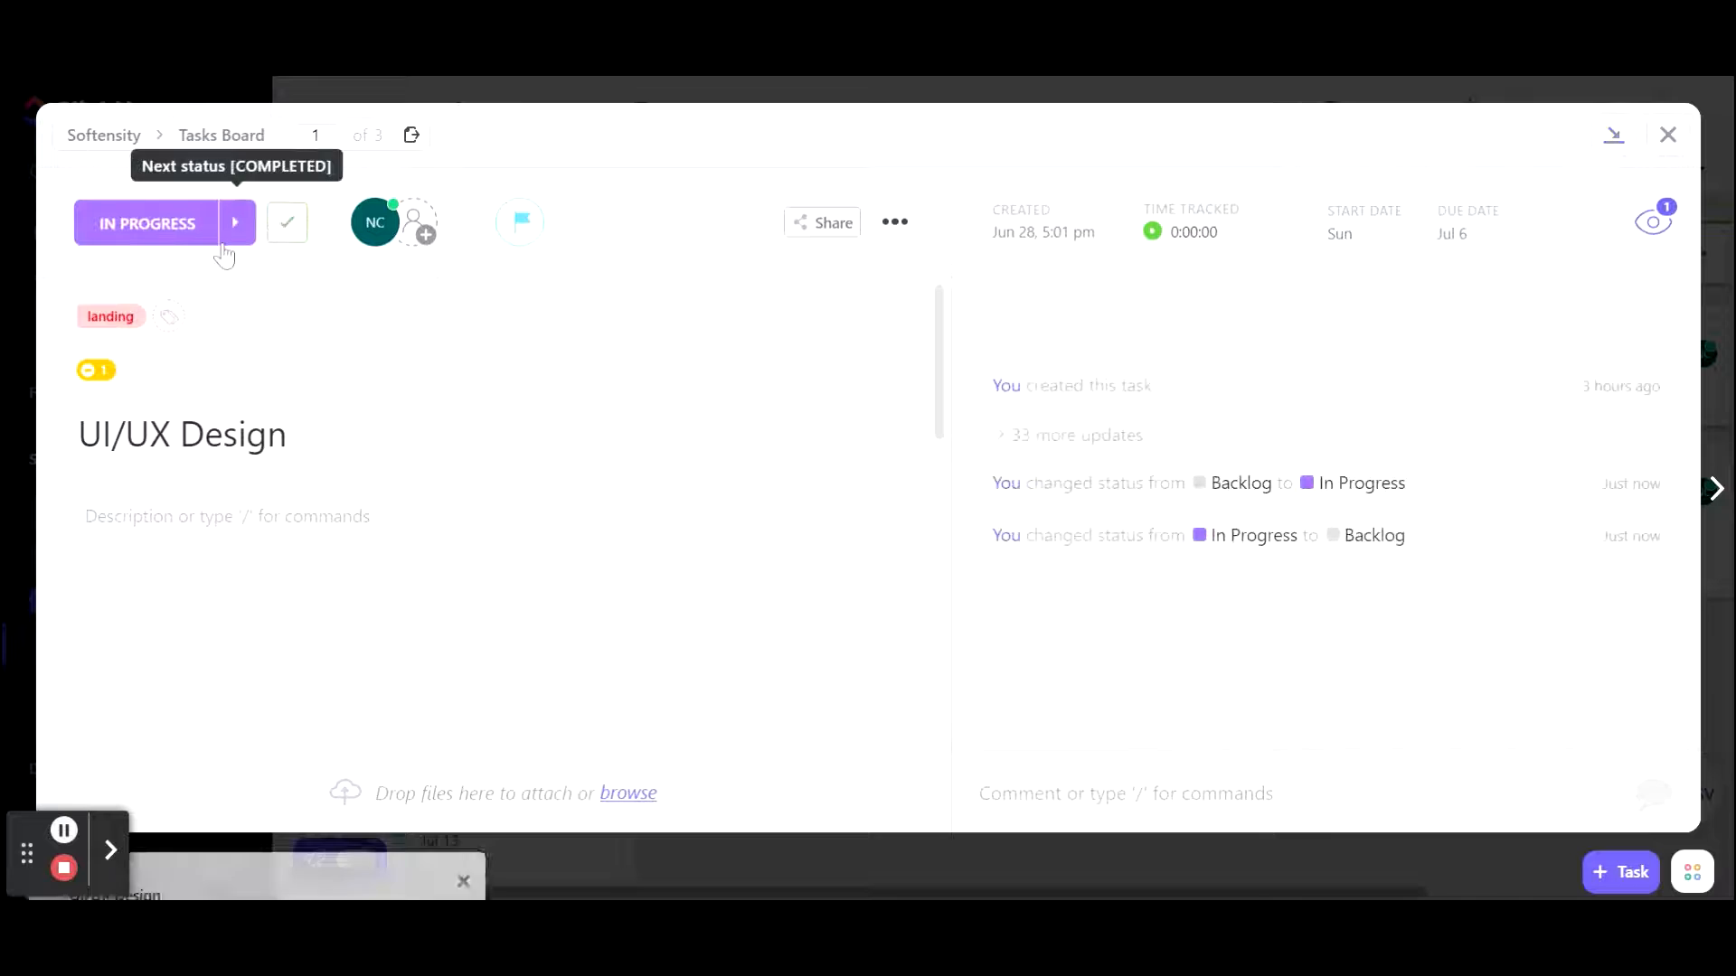
pyautogui.click(235, 224)
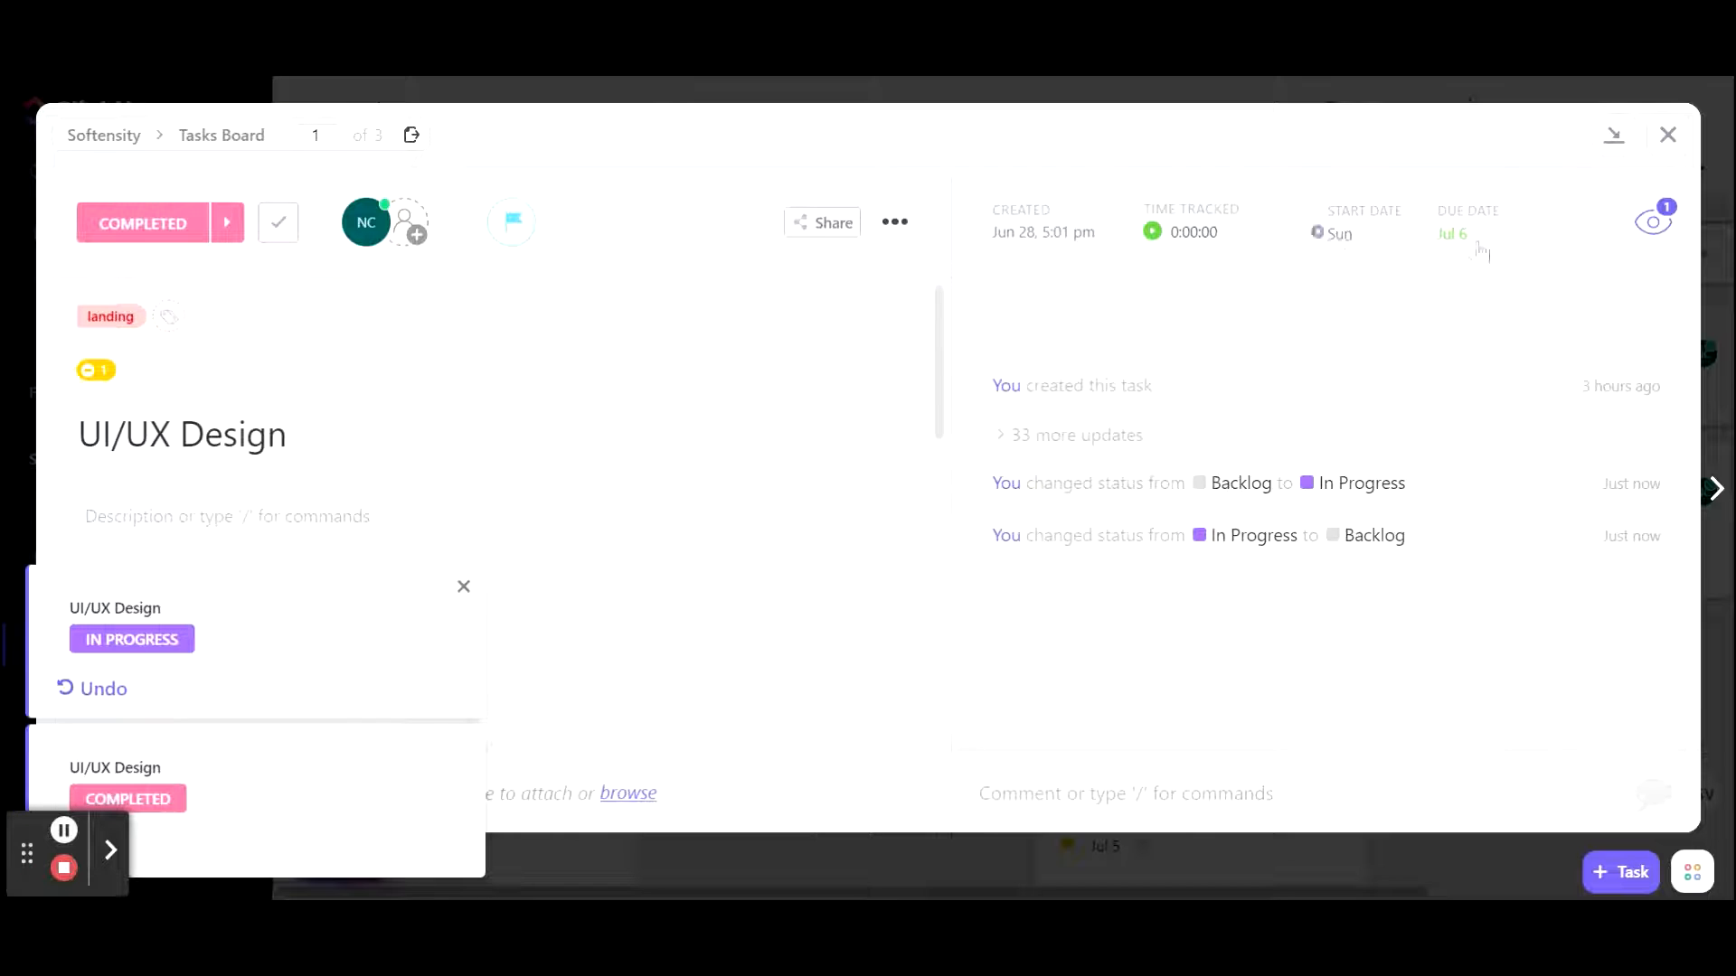
pyautogui.click(1668, 134)
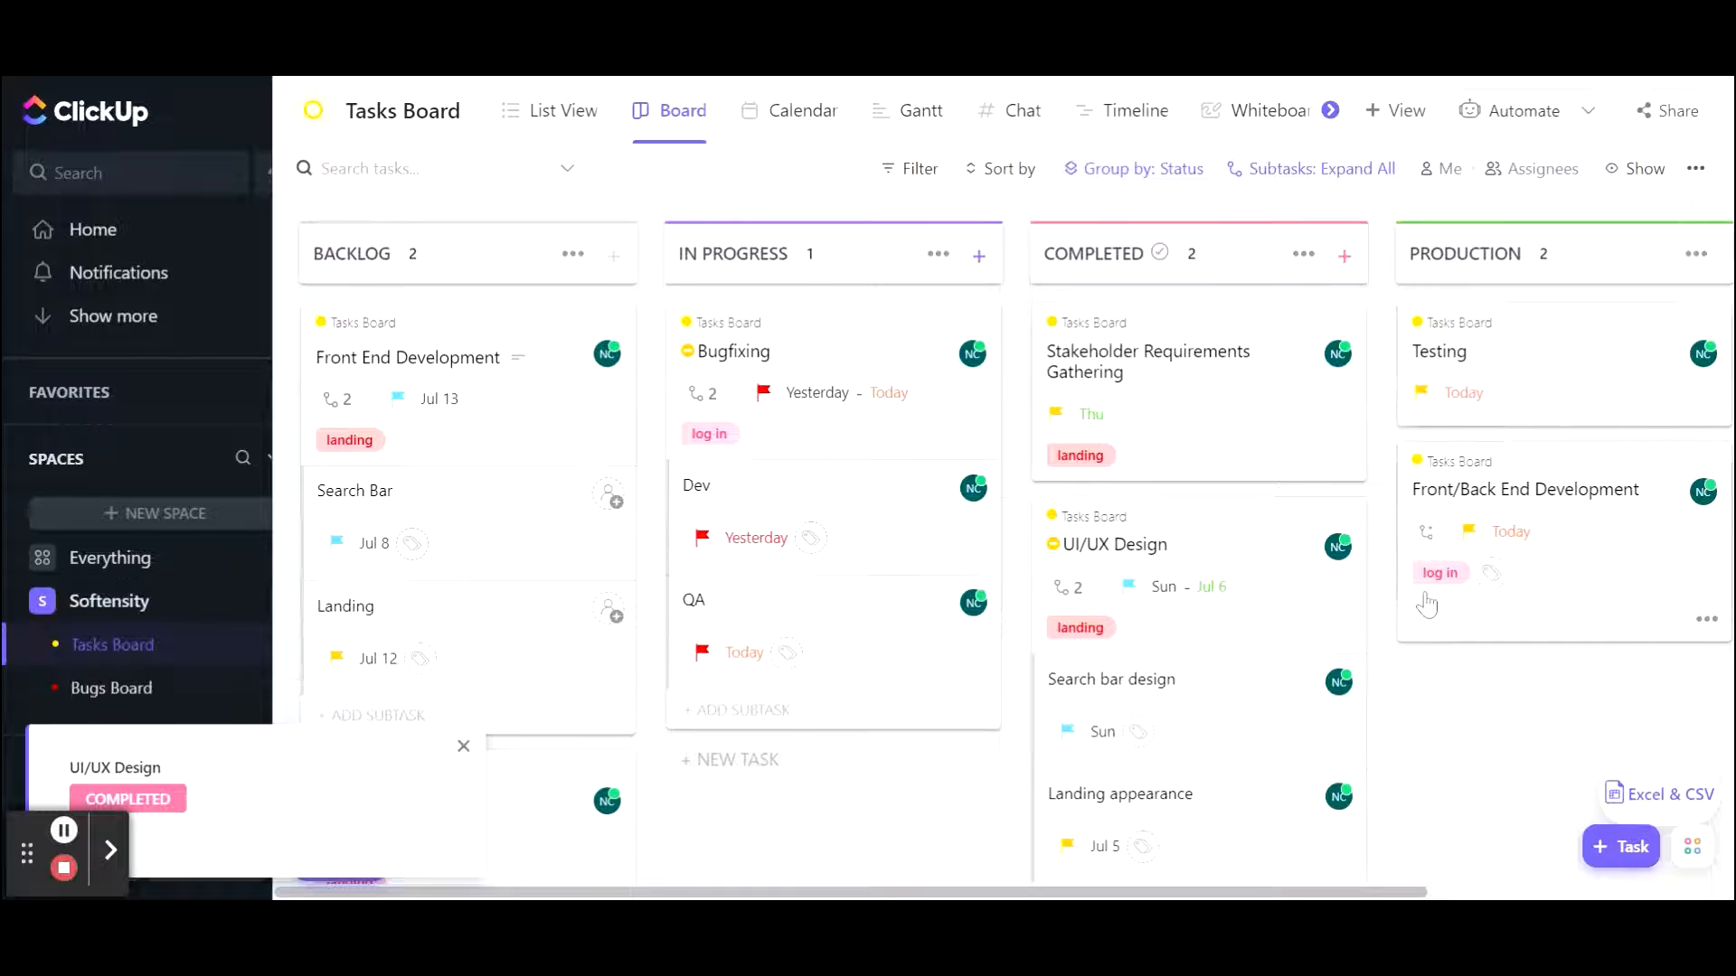
# Advance the UI/UX Design task's status to Production, resolving all its open subtasks, and close the task.
pyautogui.scroll(-2, 1278, 717)
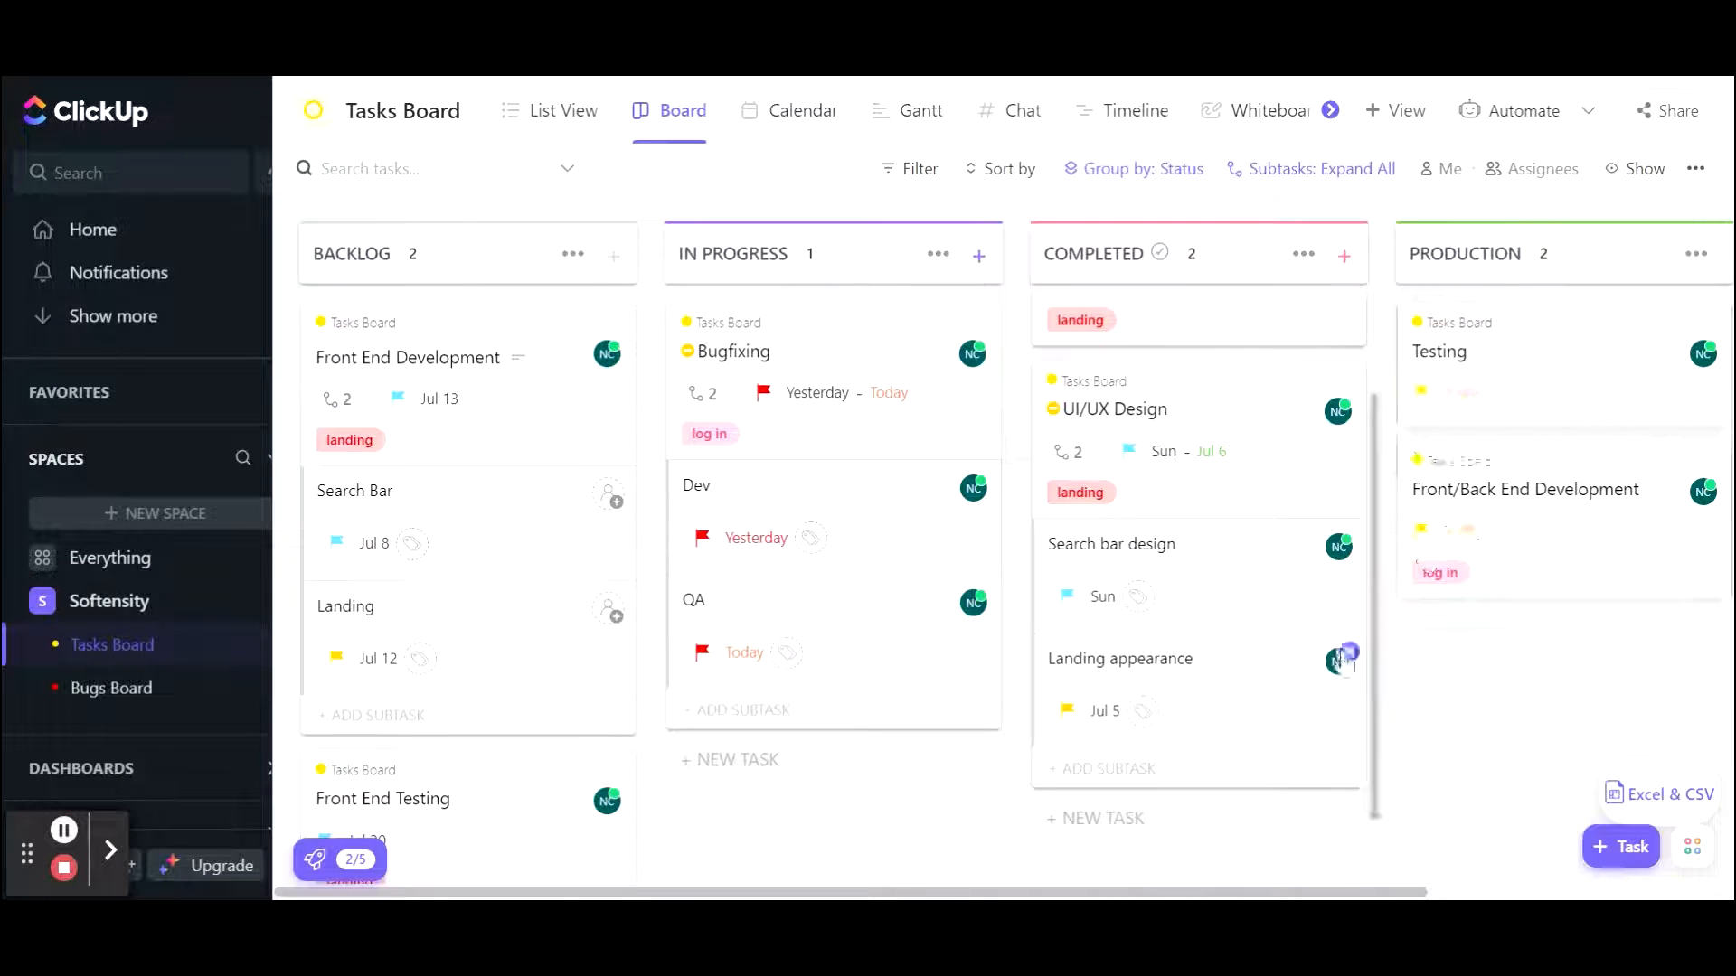
pyautogui.click(1246, 418)
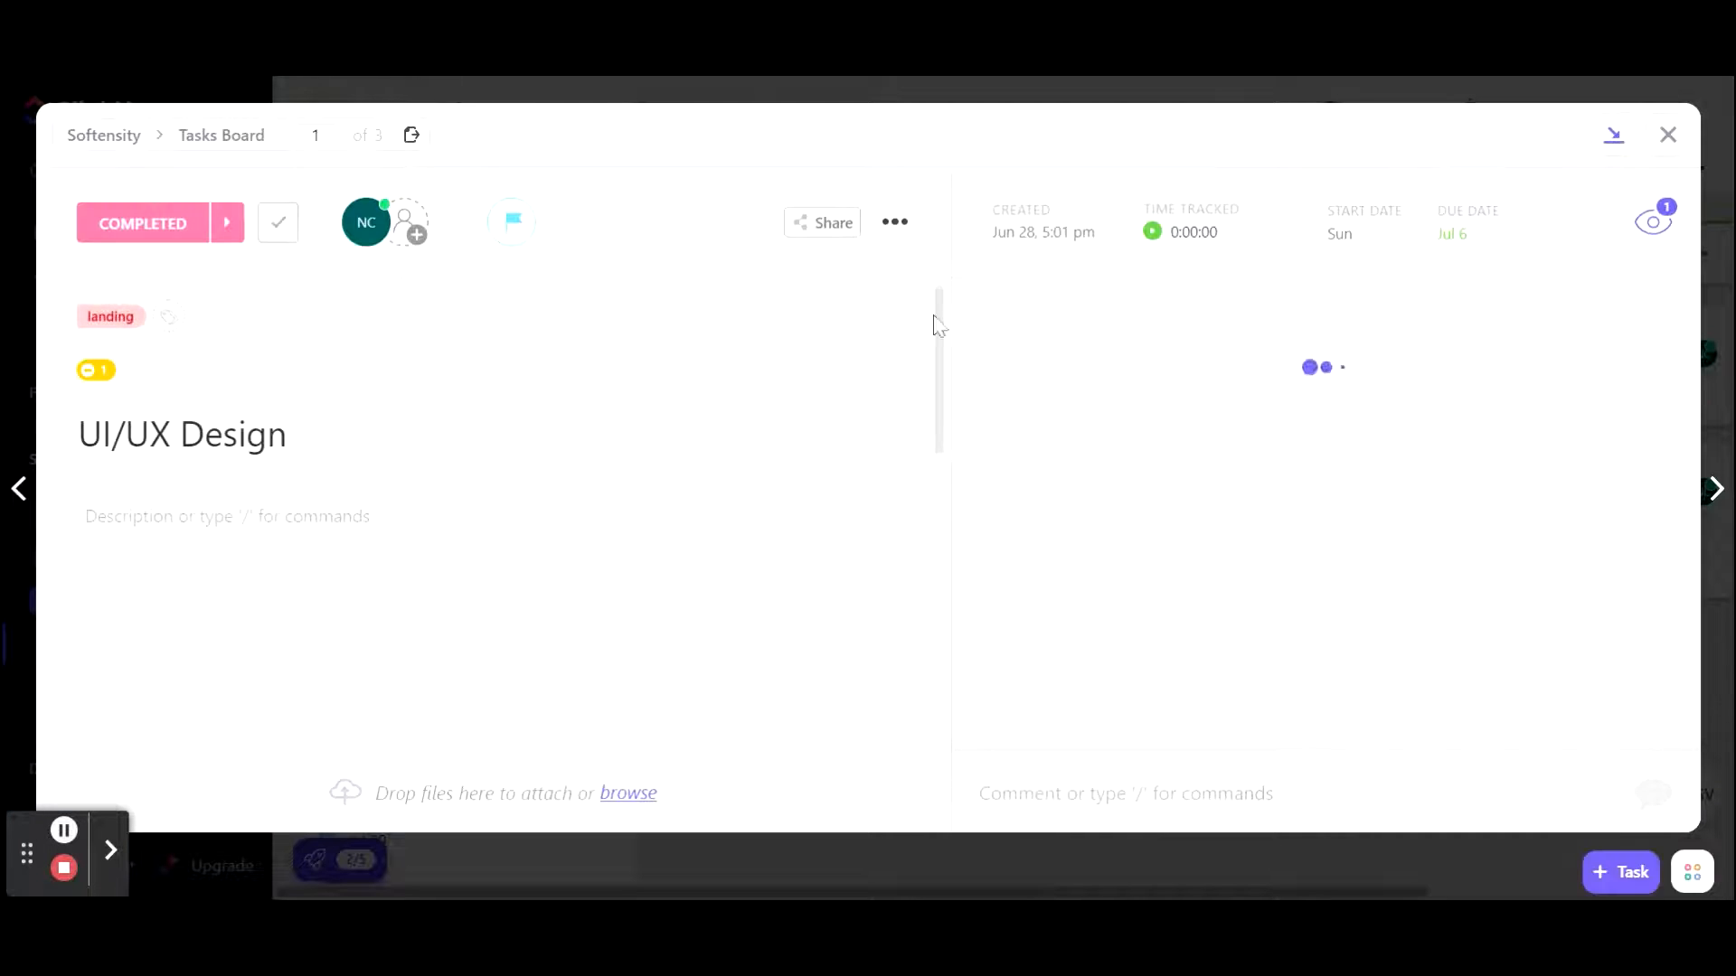
pyautogui.click(232, 240)
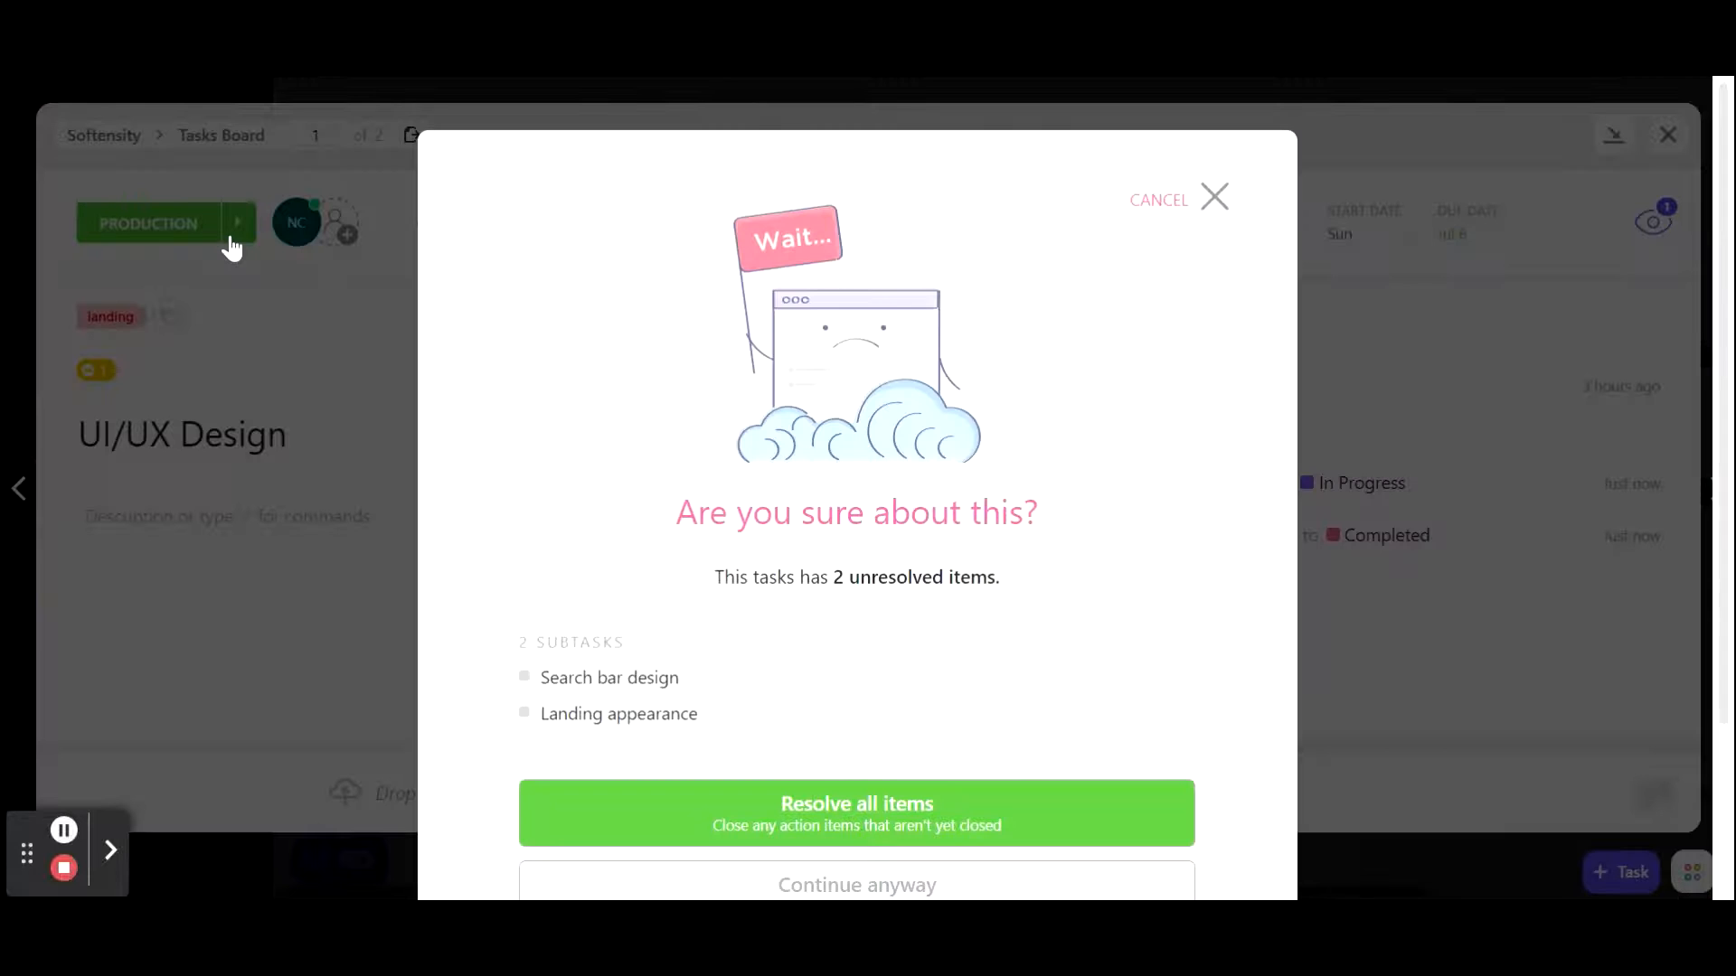
pyautogui.scroll(-2, 1004, 561)
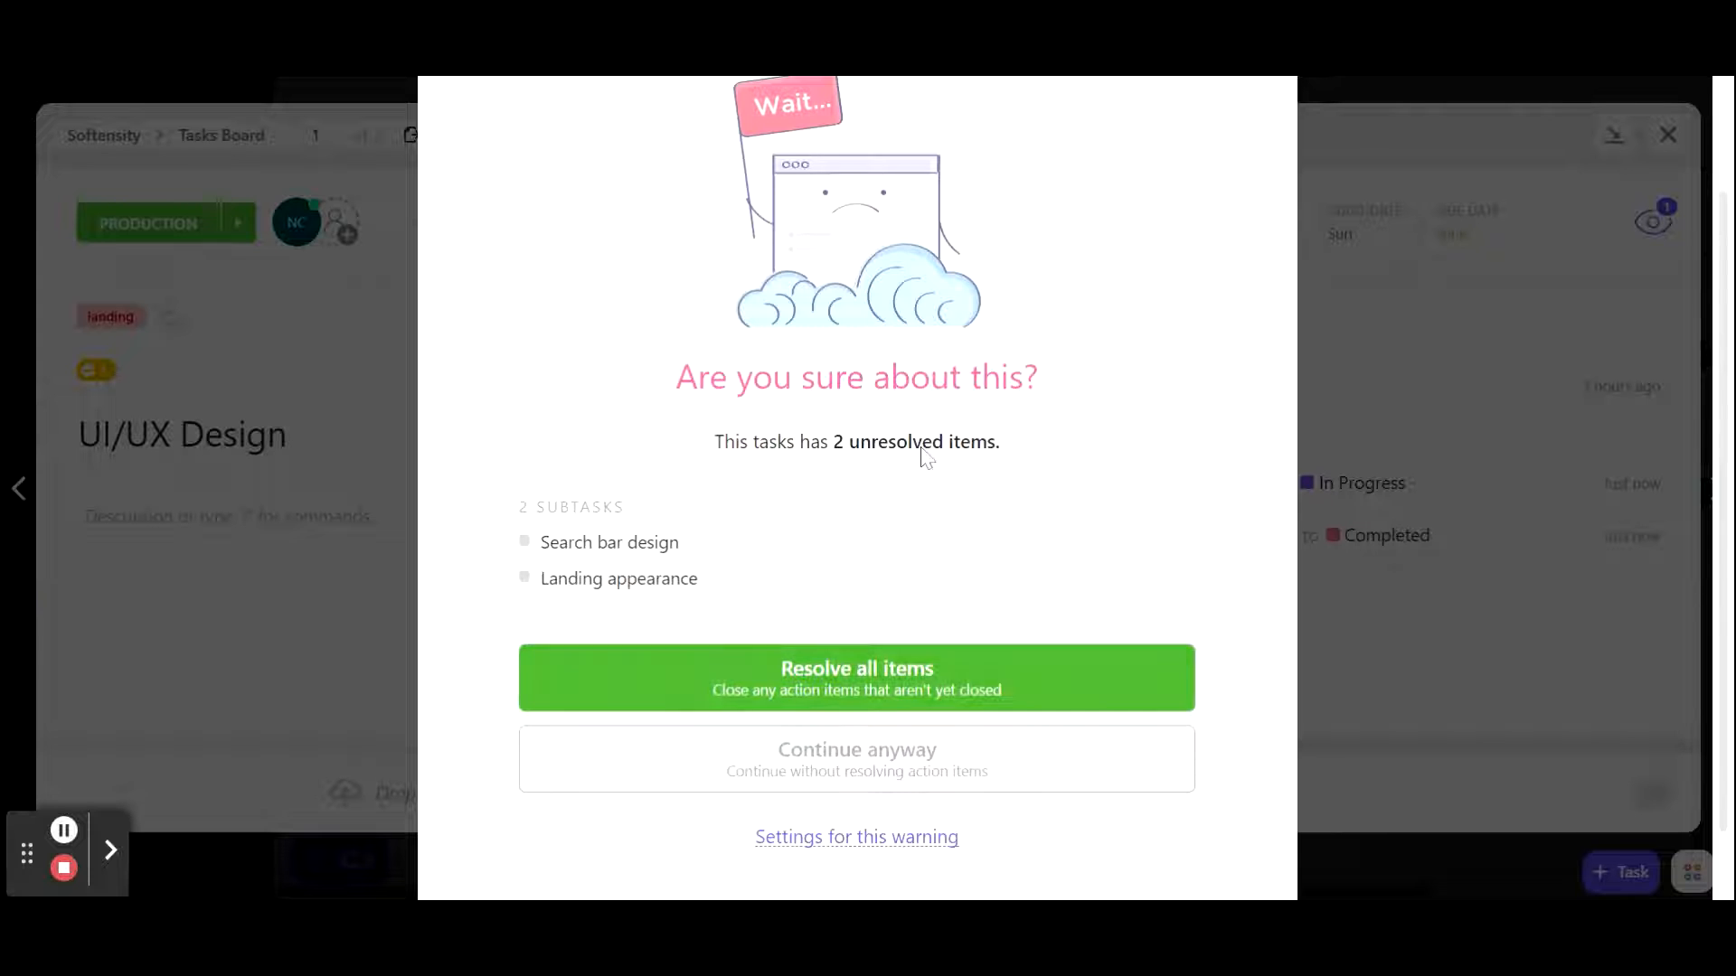
pyautogui.scroll(-1, 1263, 613)
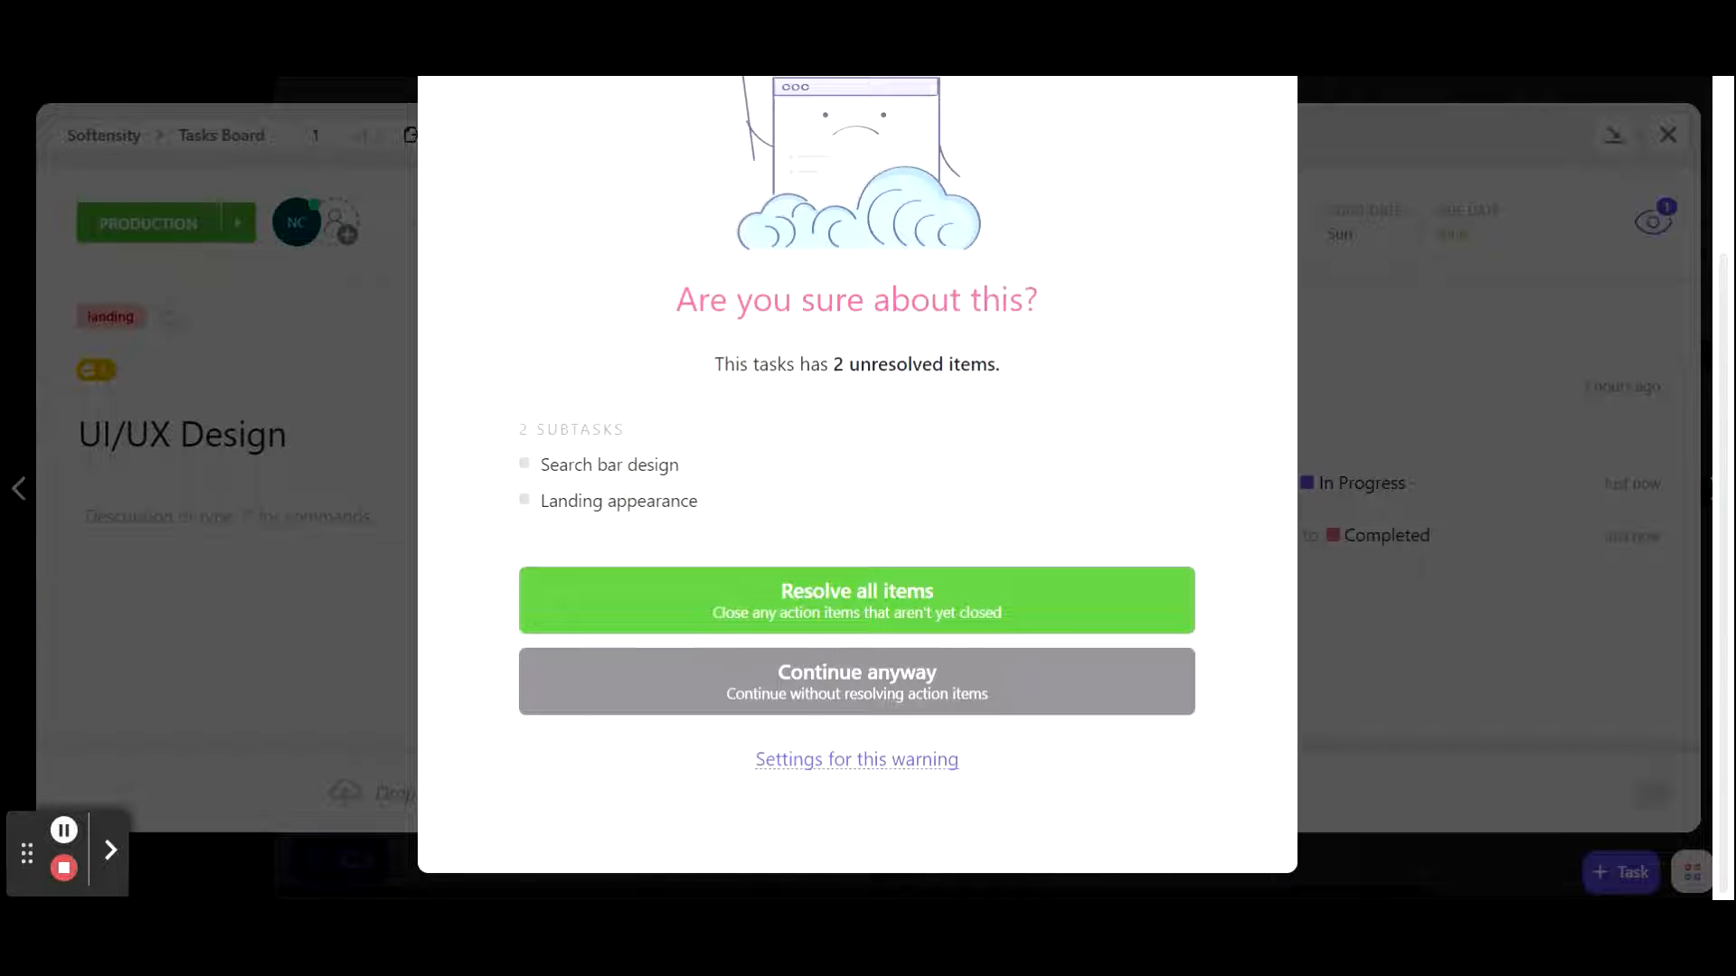
pyautogui.click(924, 611)
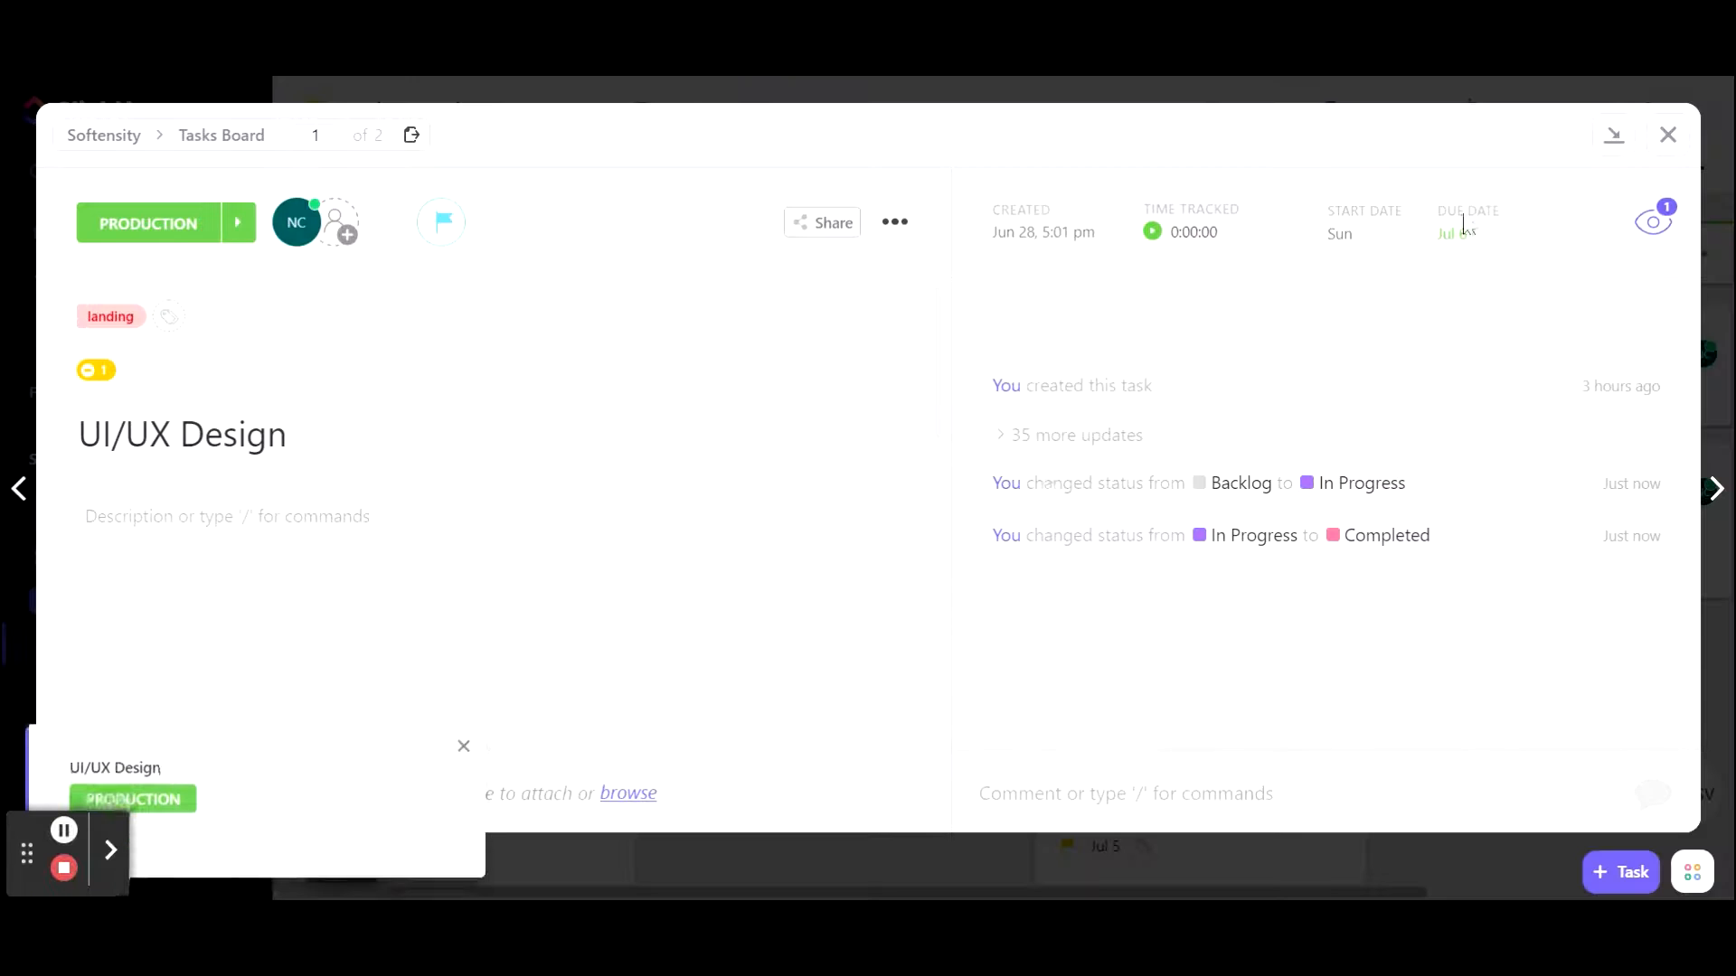
pyautogui.click(1668, 135)
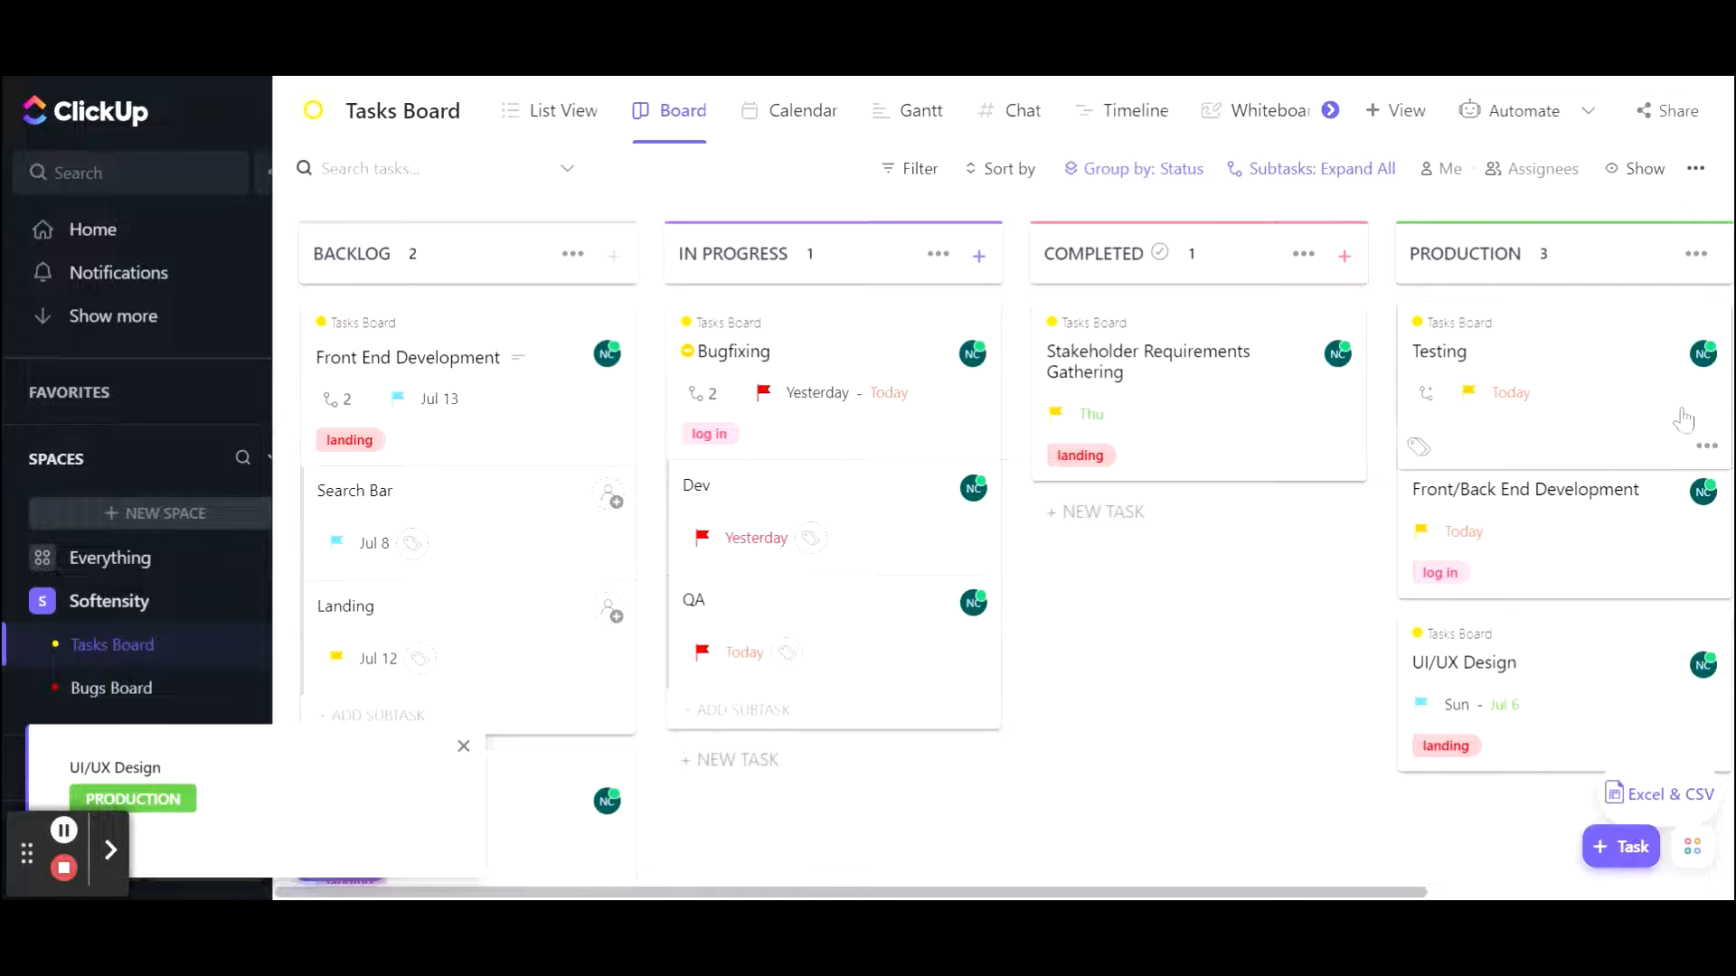
# Examine the status configuration of the Tasks Board and close it without saving changes.
pyautogui.moveTo(1382, 892)
pyautogui.mouseDown()
pyautogui.moveTo(1461, 895)
pyautogui.moveTo(1362, 895)
pyautogui.mouseUp()
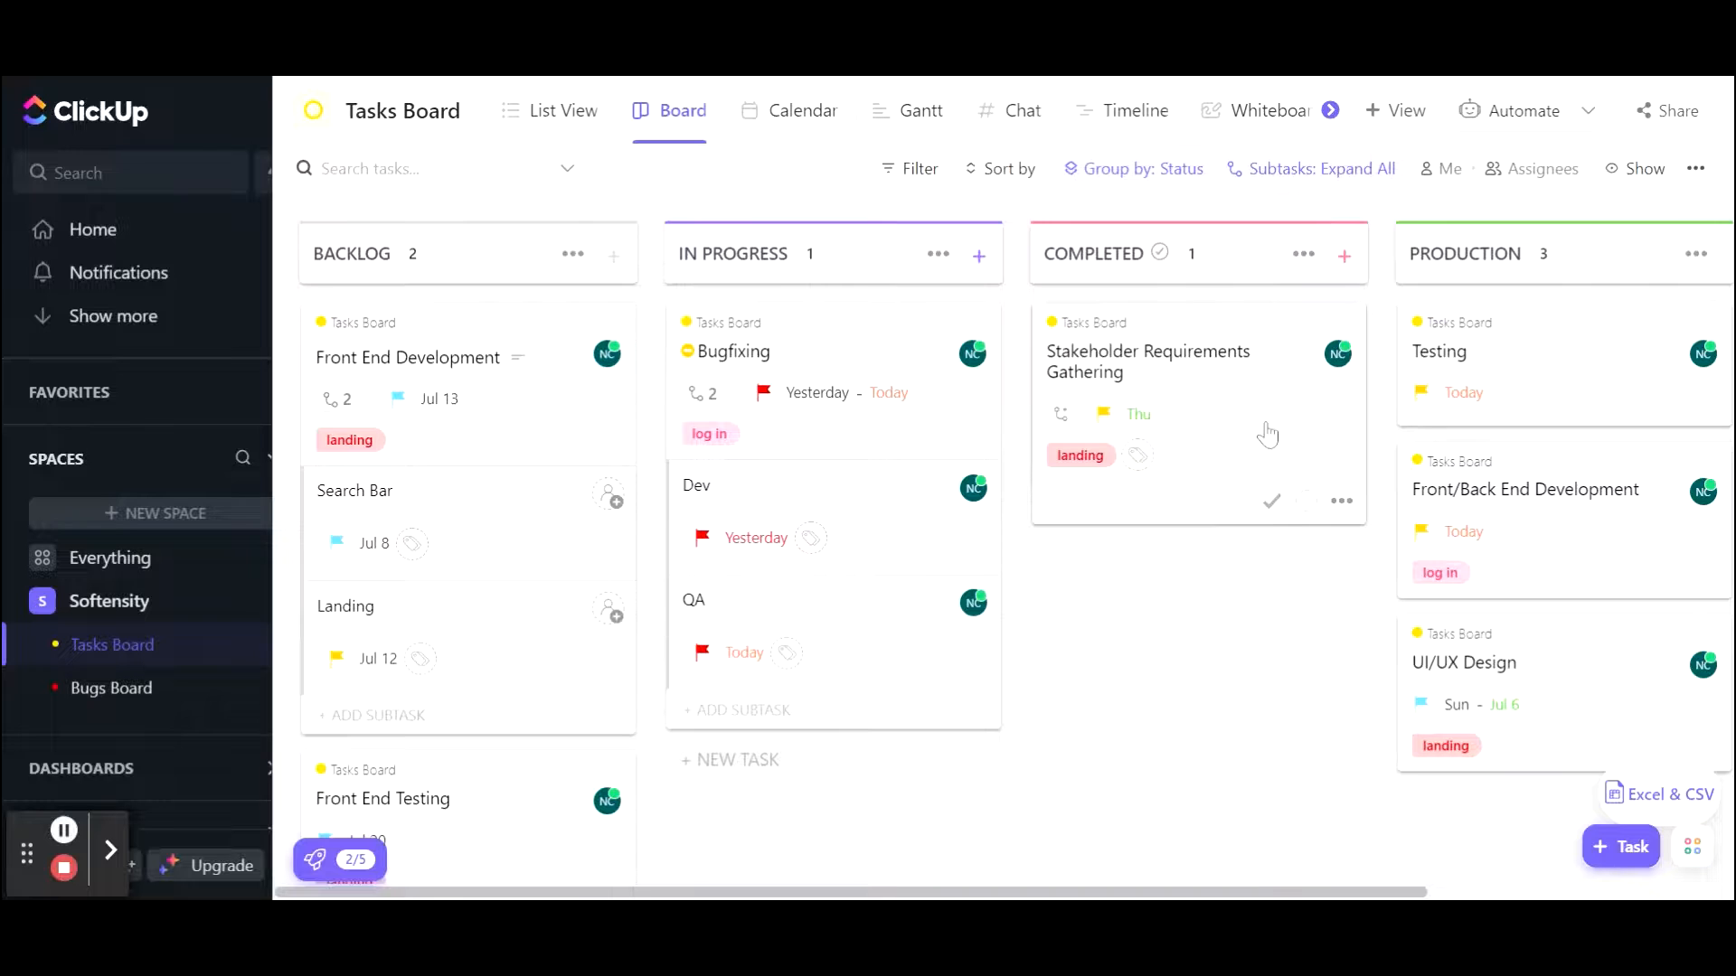
pyautogui.click(940, 255)
pyautogui.click(1027, 362)
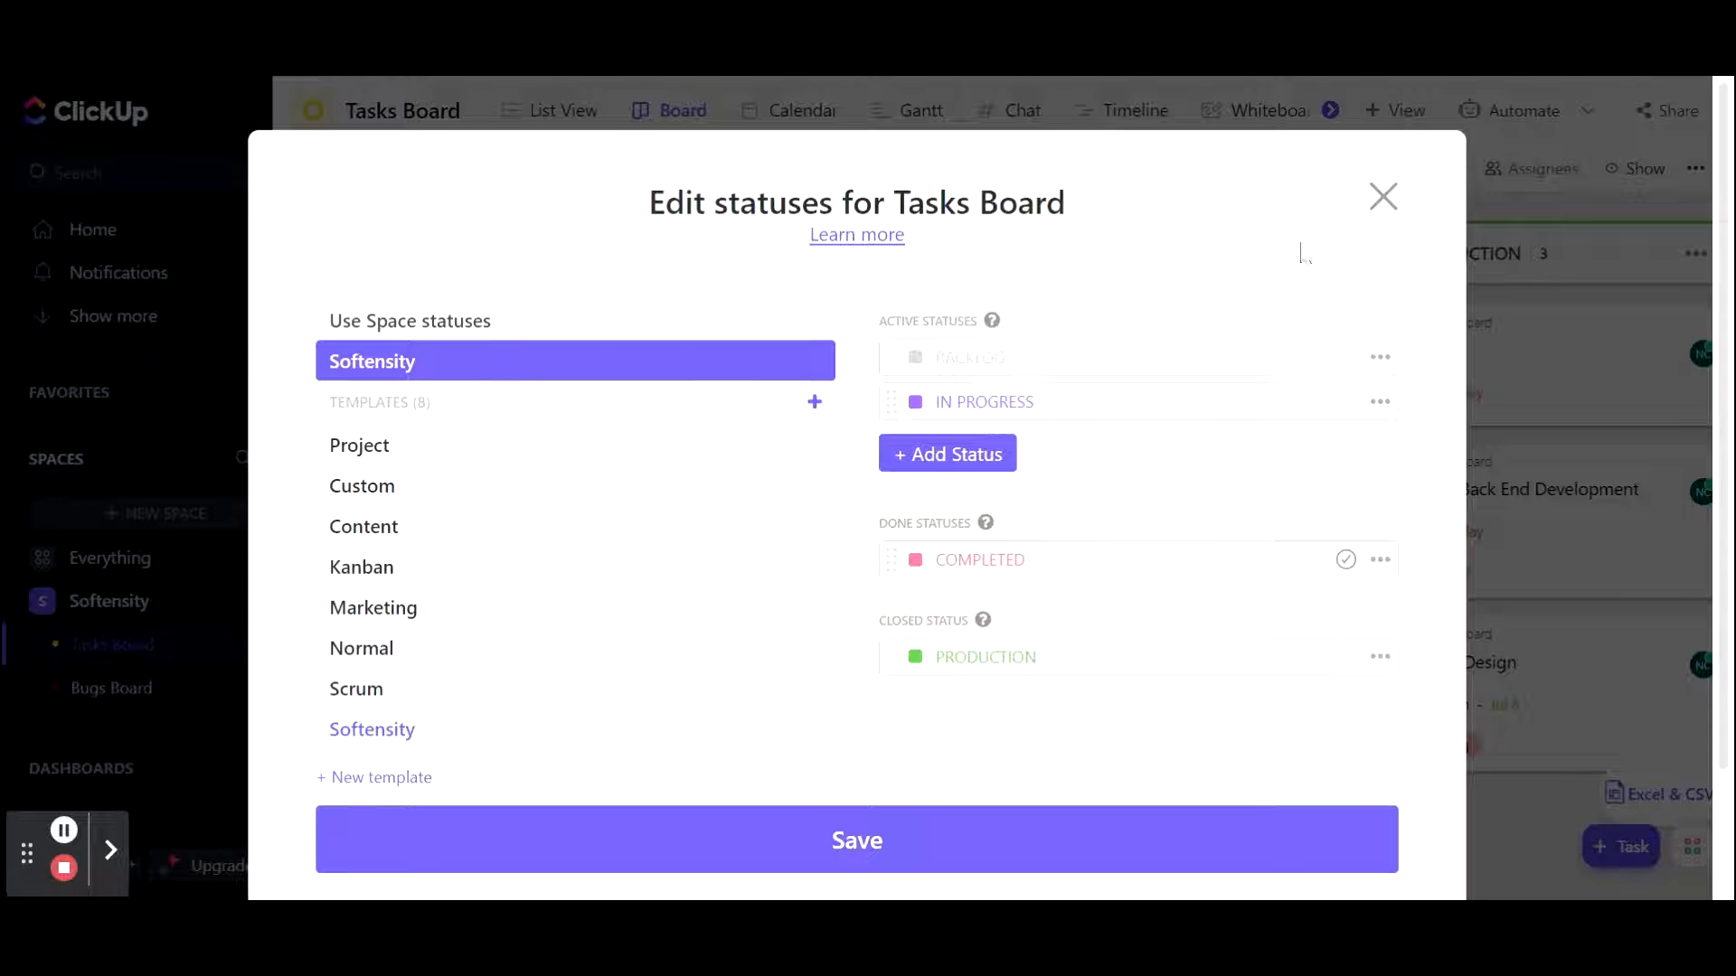
pyautogui.click(1385, 199)
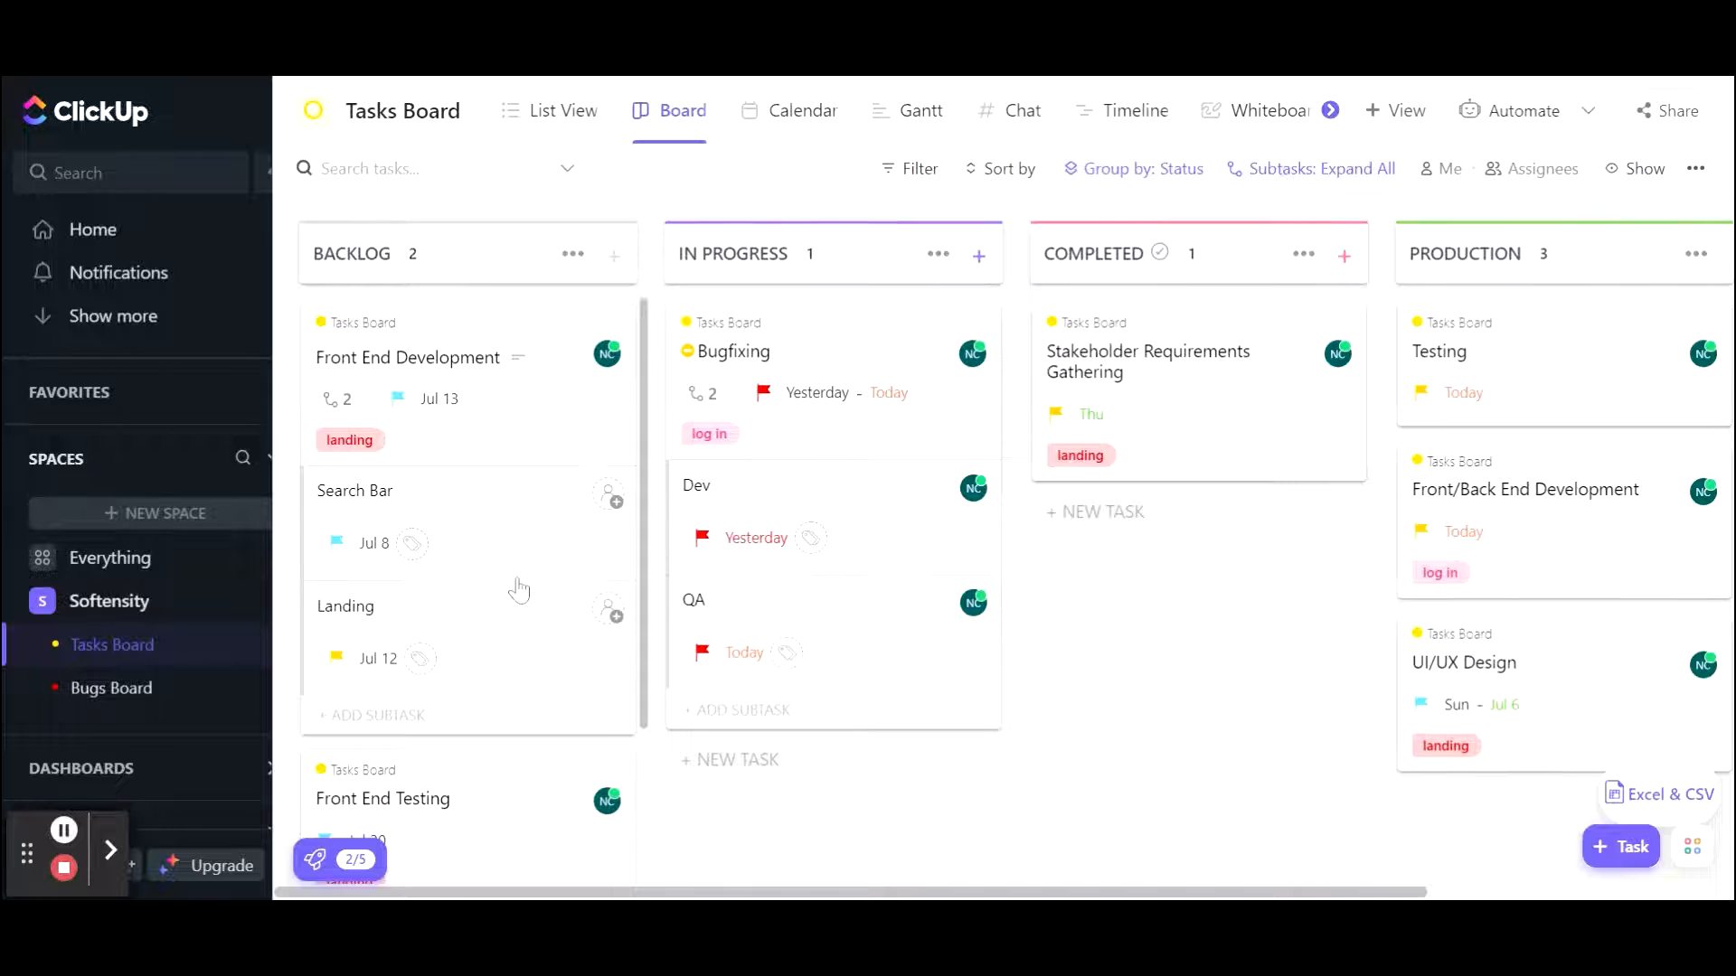
# Show the Bugs Board in Board view and open its status editor.
pyautogui.click(165, 689)
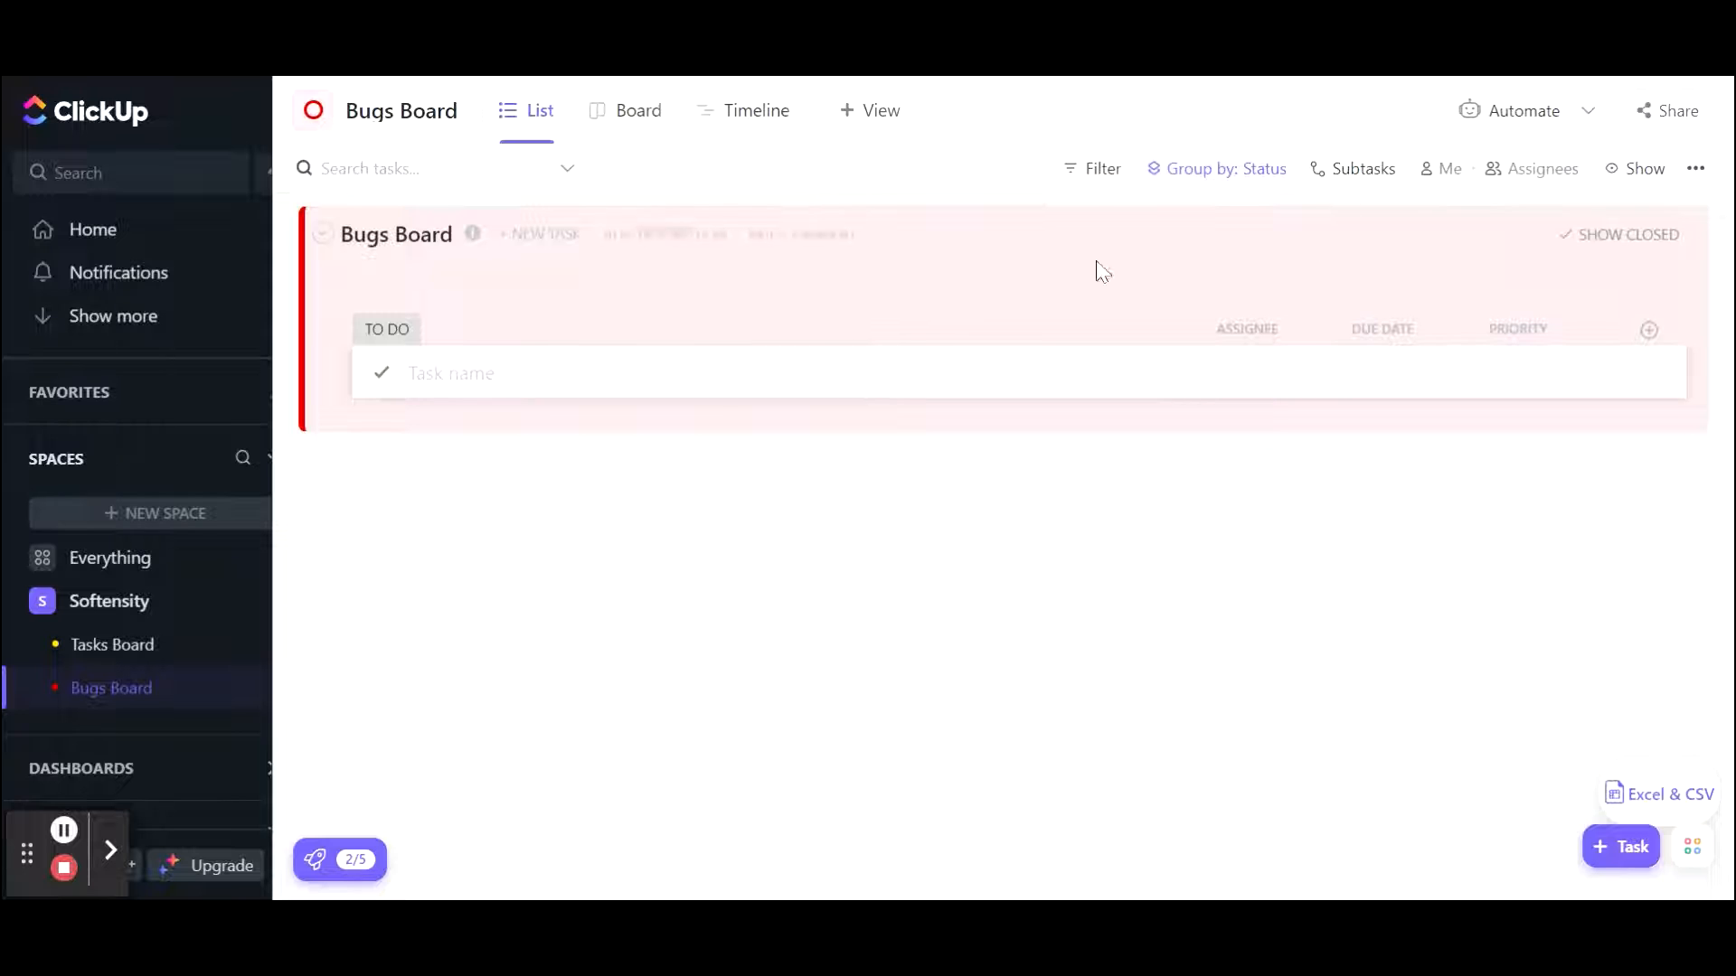
pyautogui.click(595, 135)
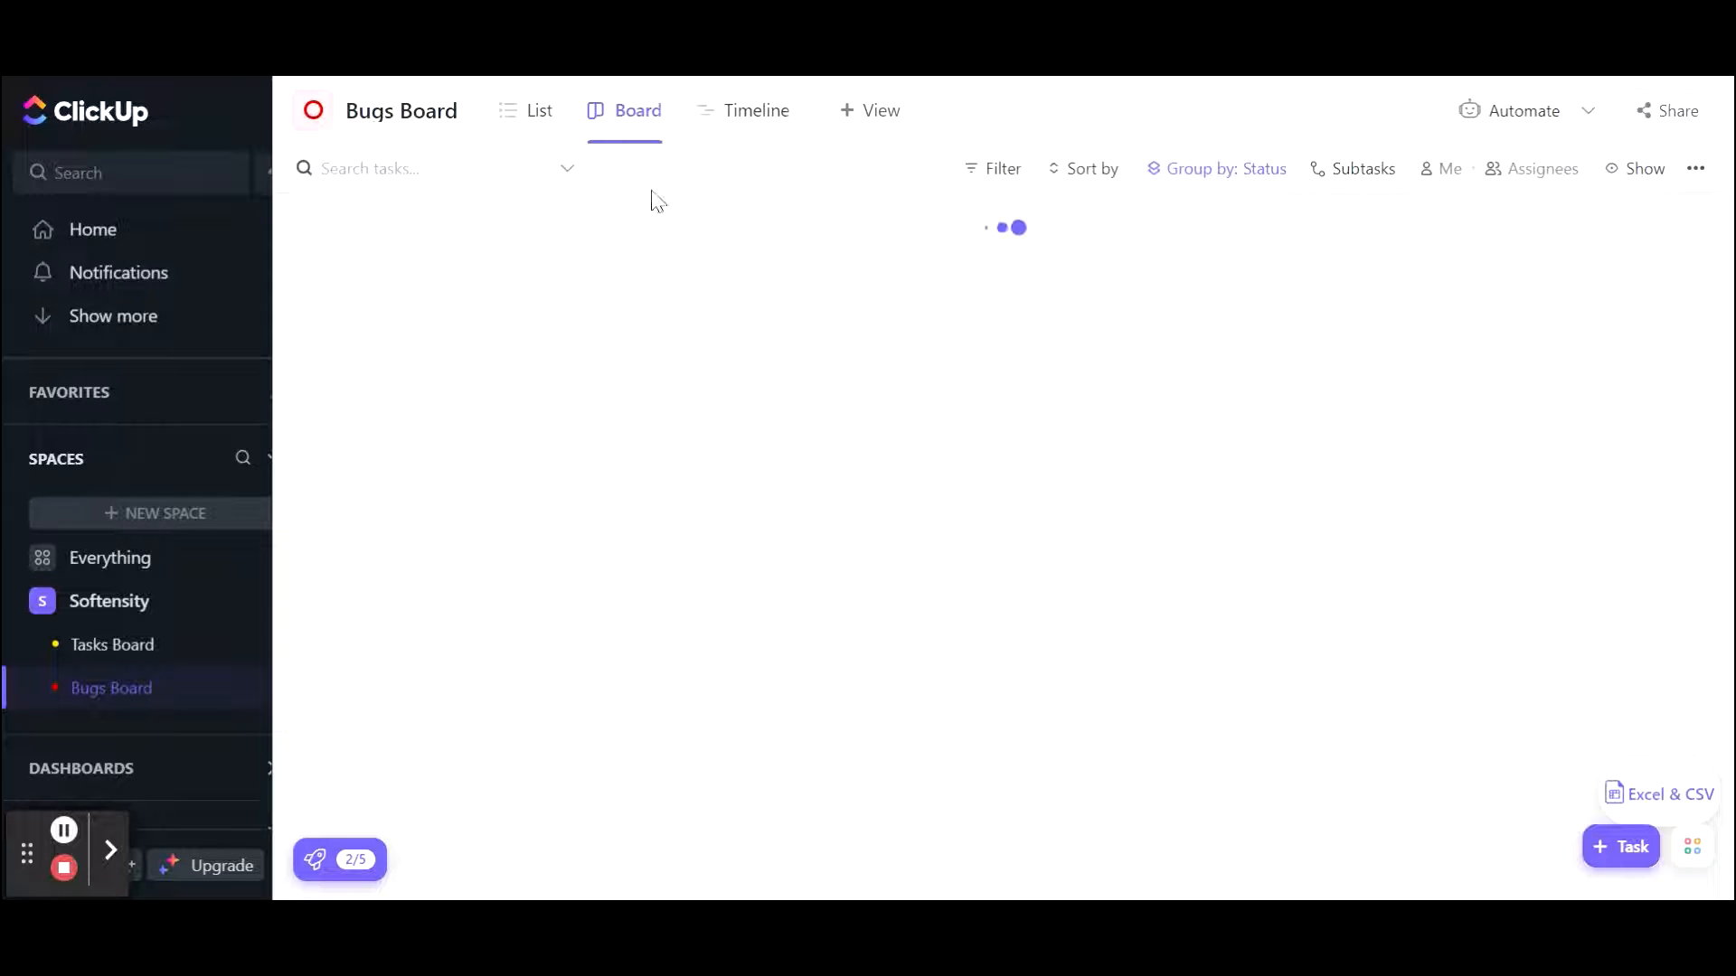
pyautogui.click(964, 255)
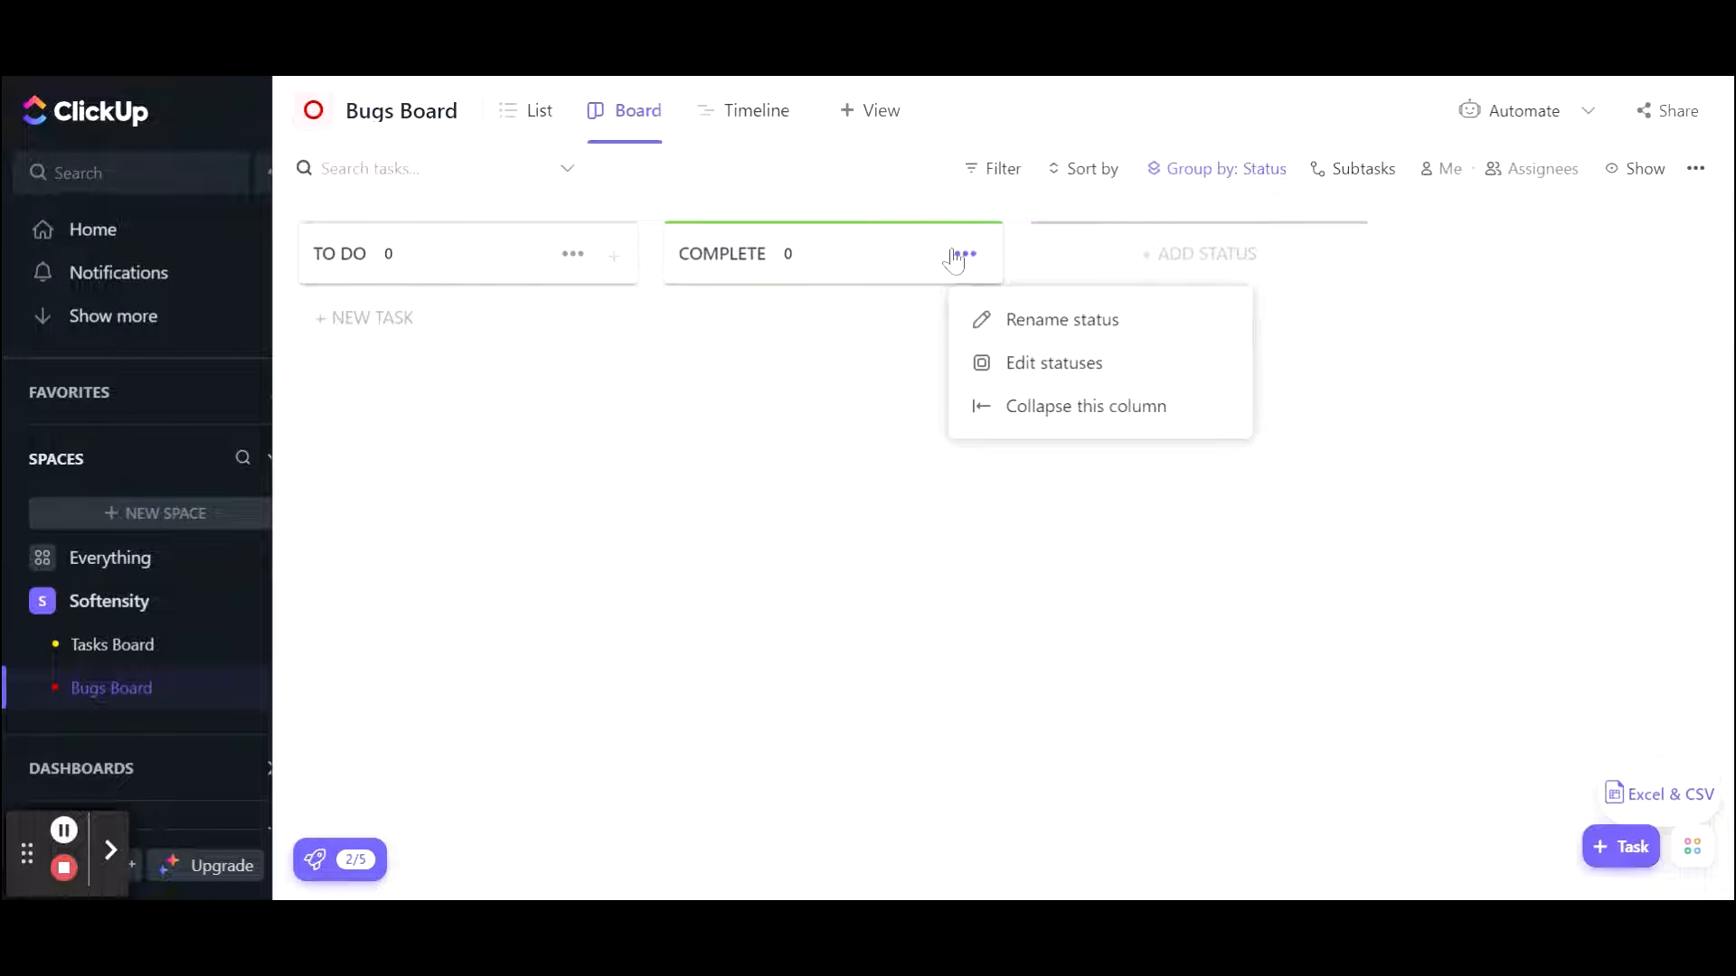
pyautogui.click(612, 384)
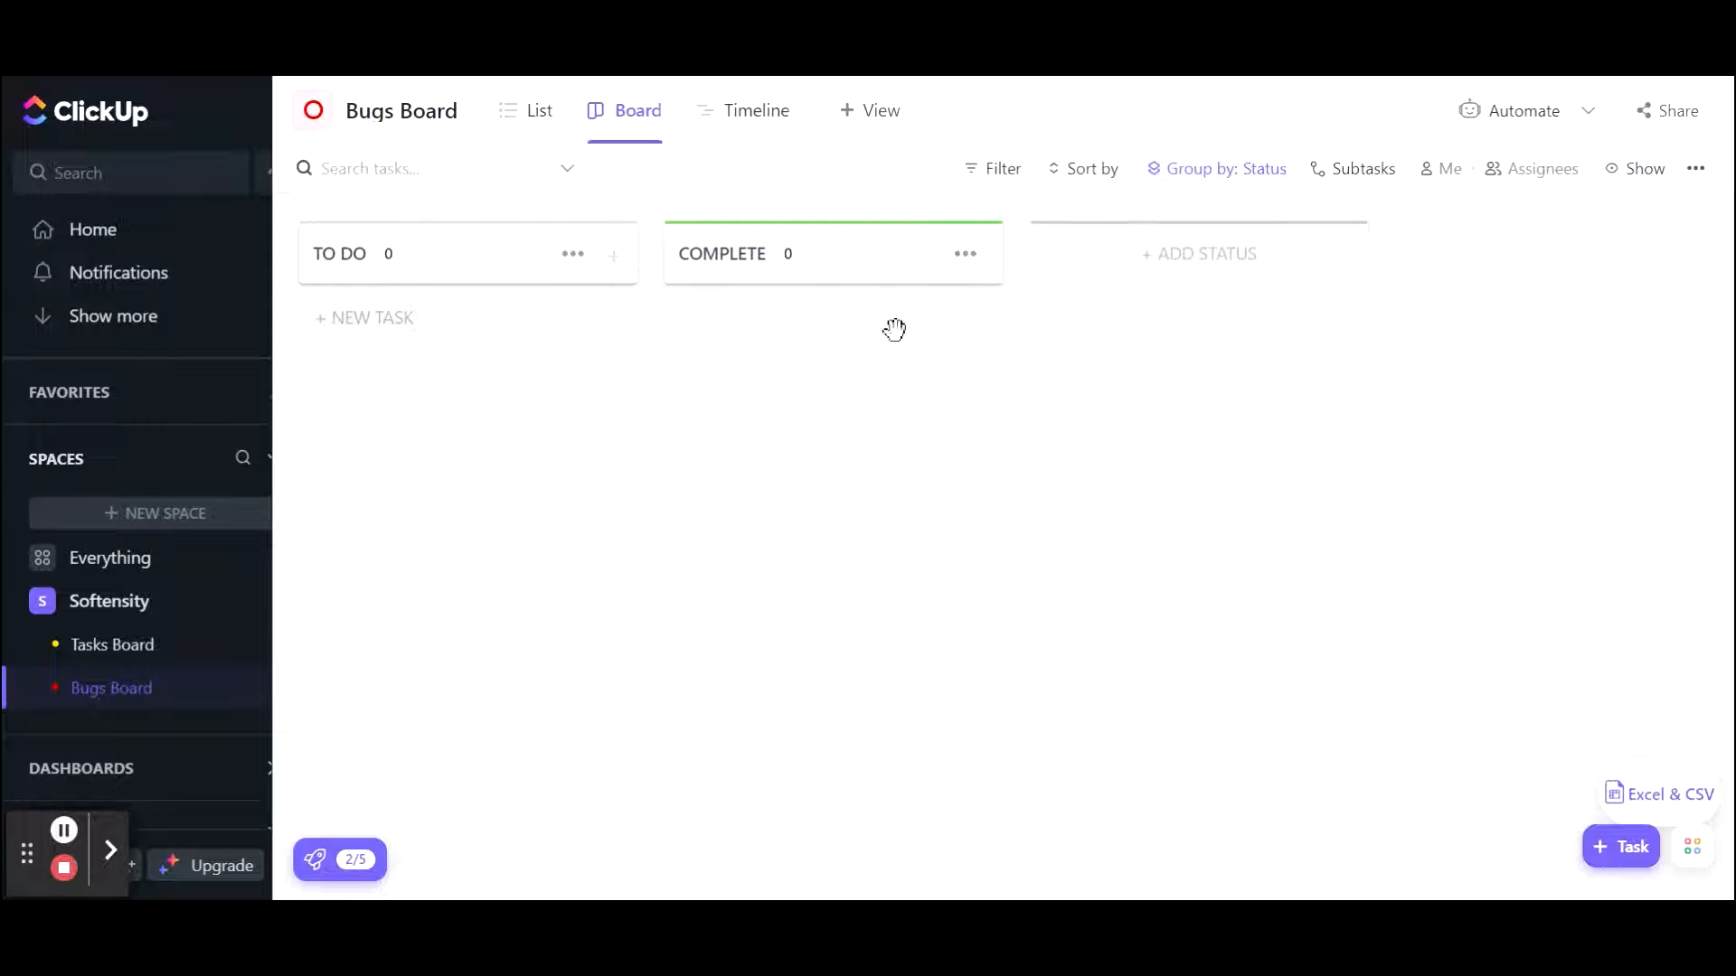
pyautogui.click(964, 254)
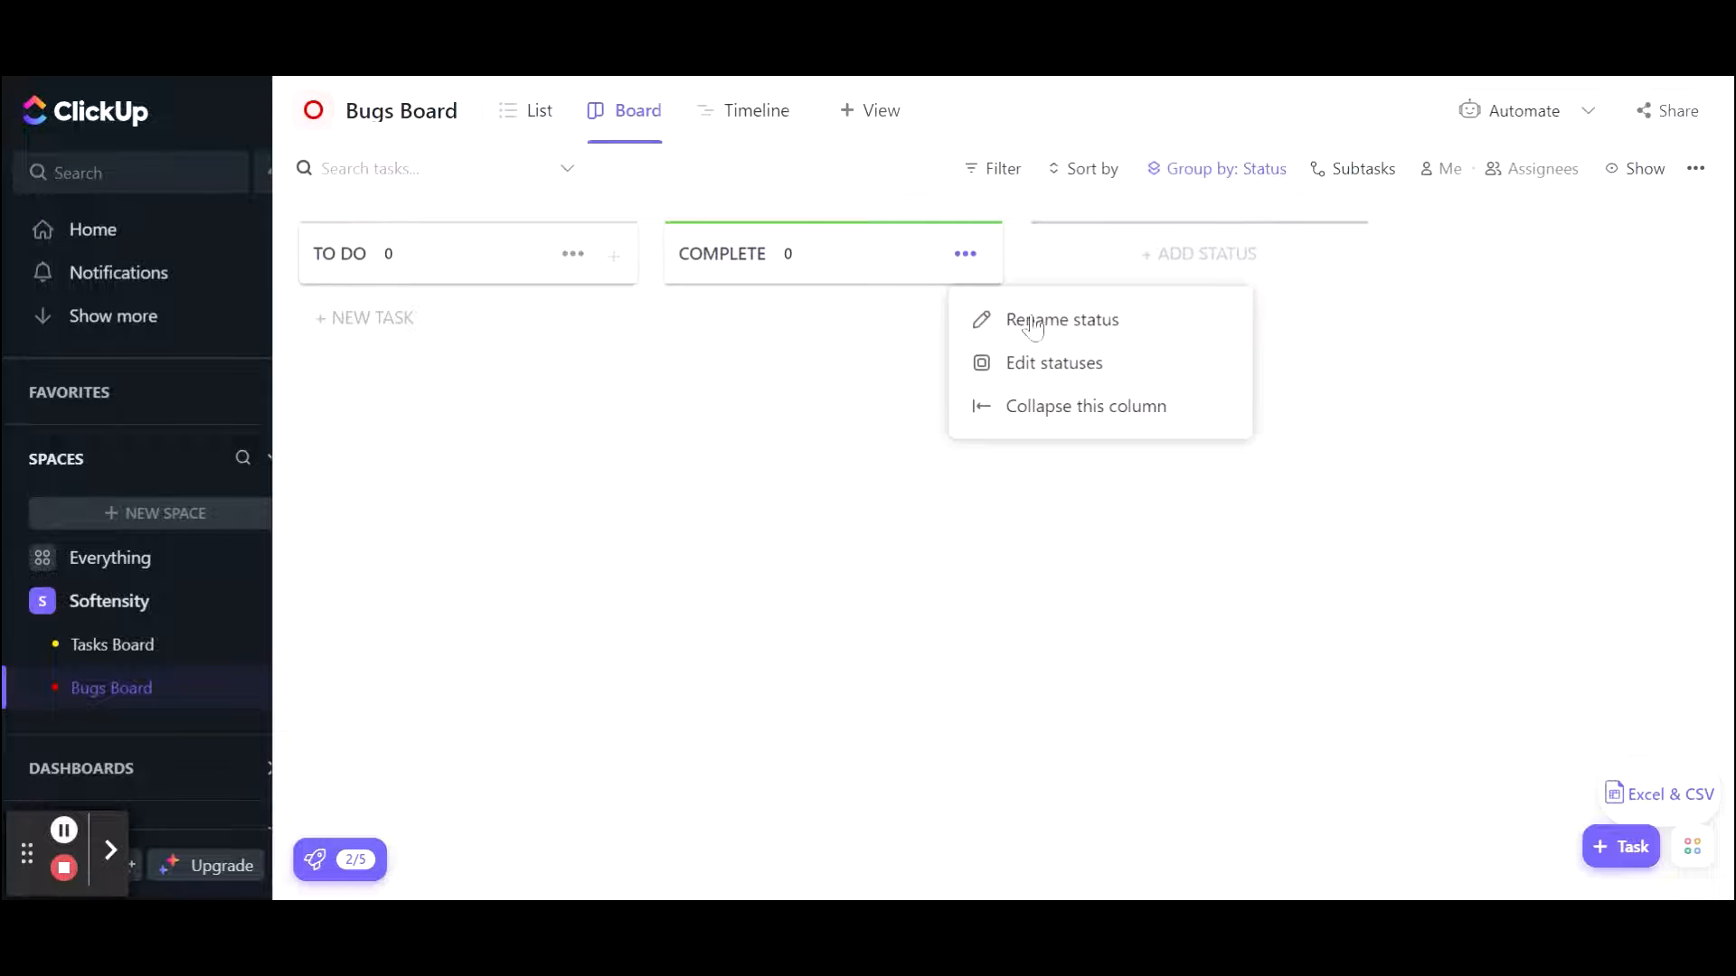
pyautogui.click(1058, 387)
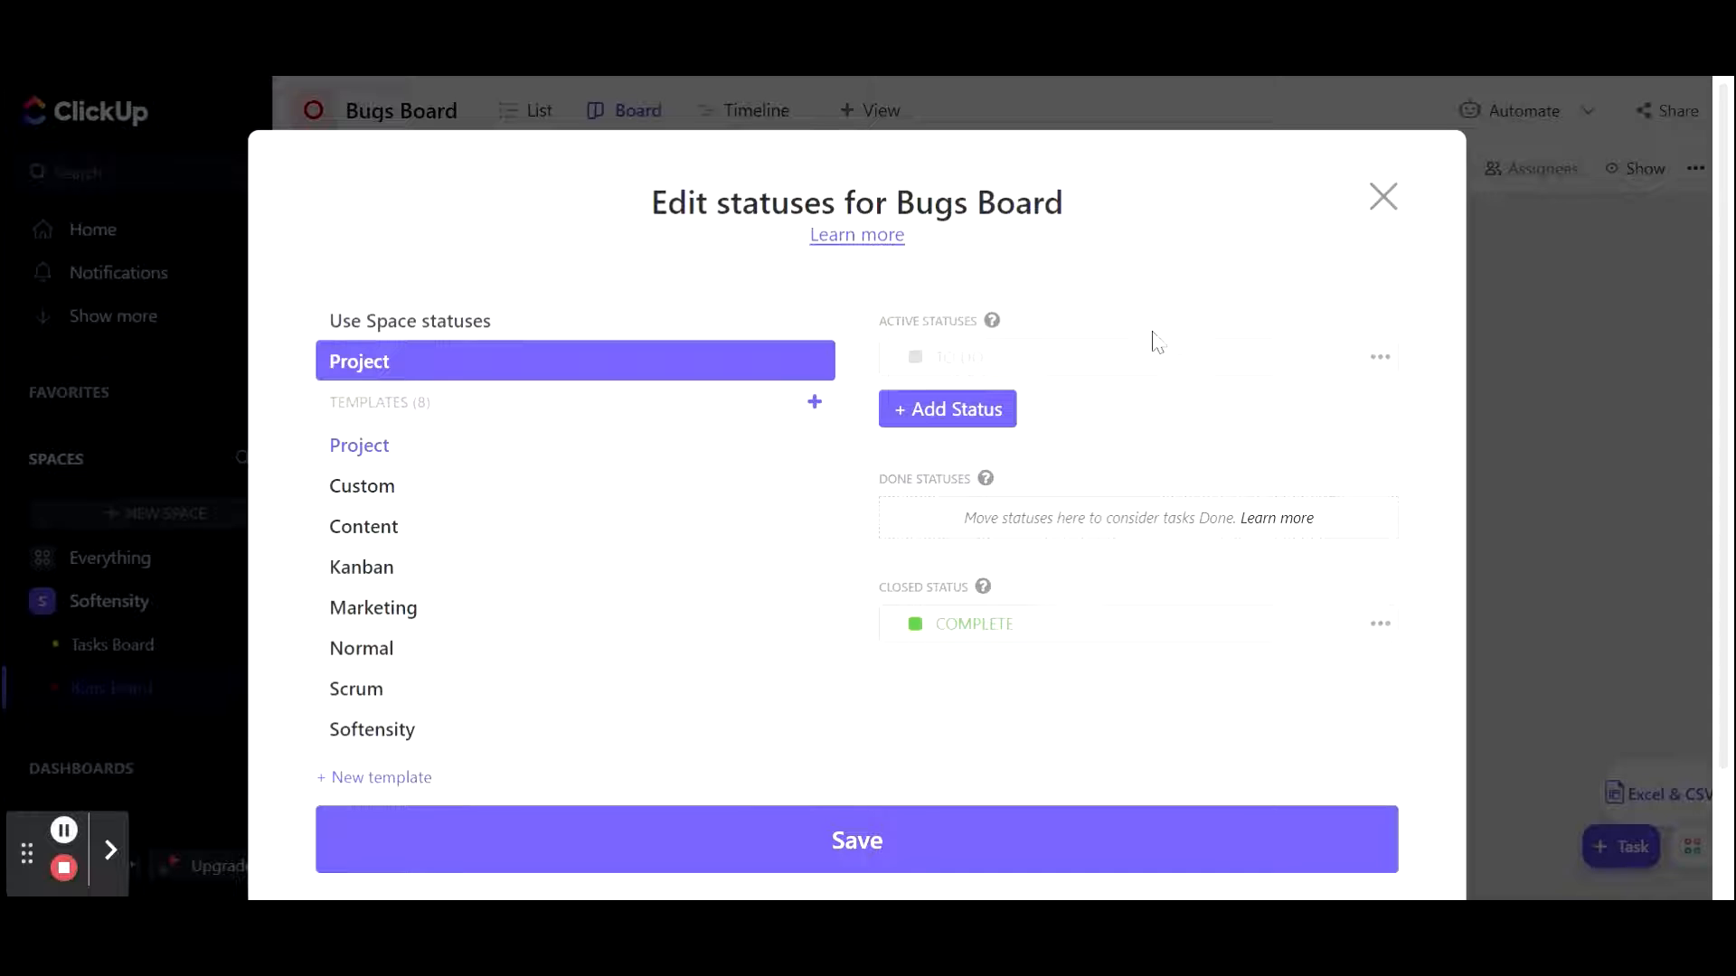
# Apply the Softensity status template to the Bugs Board, save it, and look over the resulting columns.
pyautogui.scroll(-2, 568, 565)
pyautogui.click(380, 593)
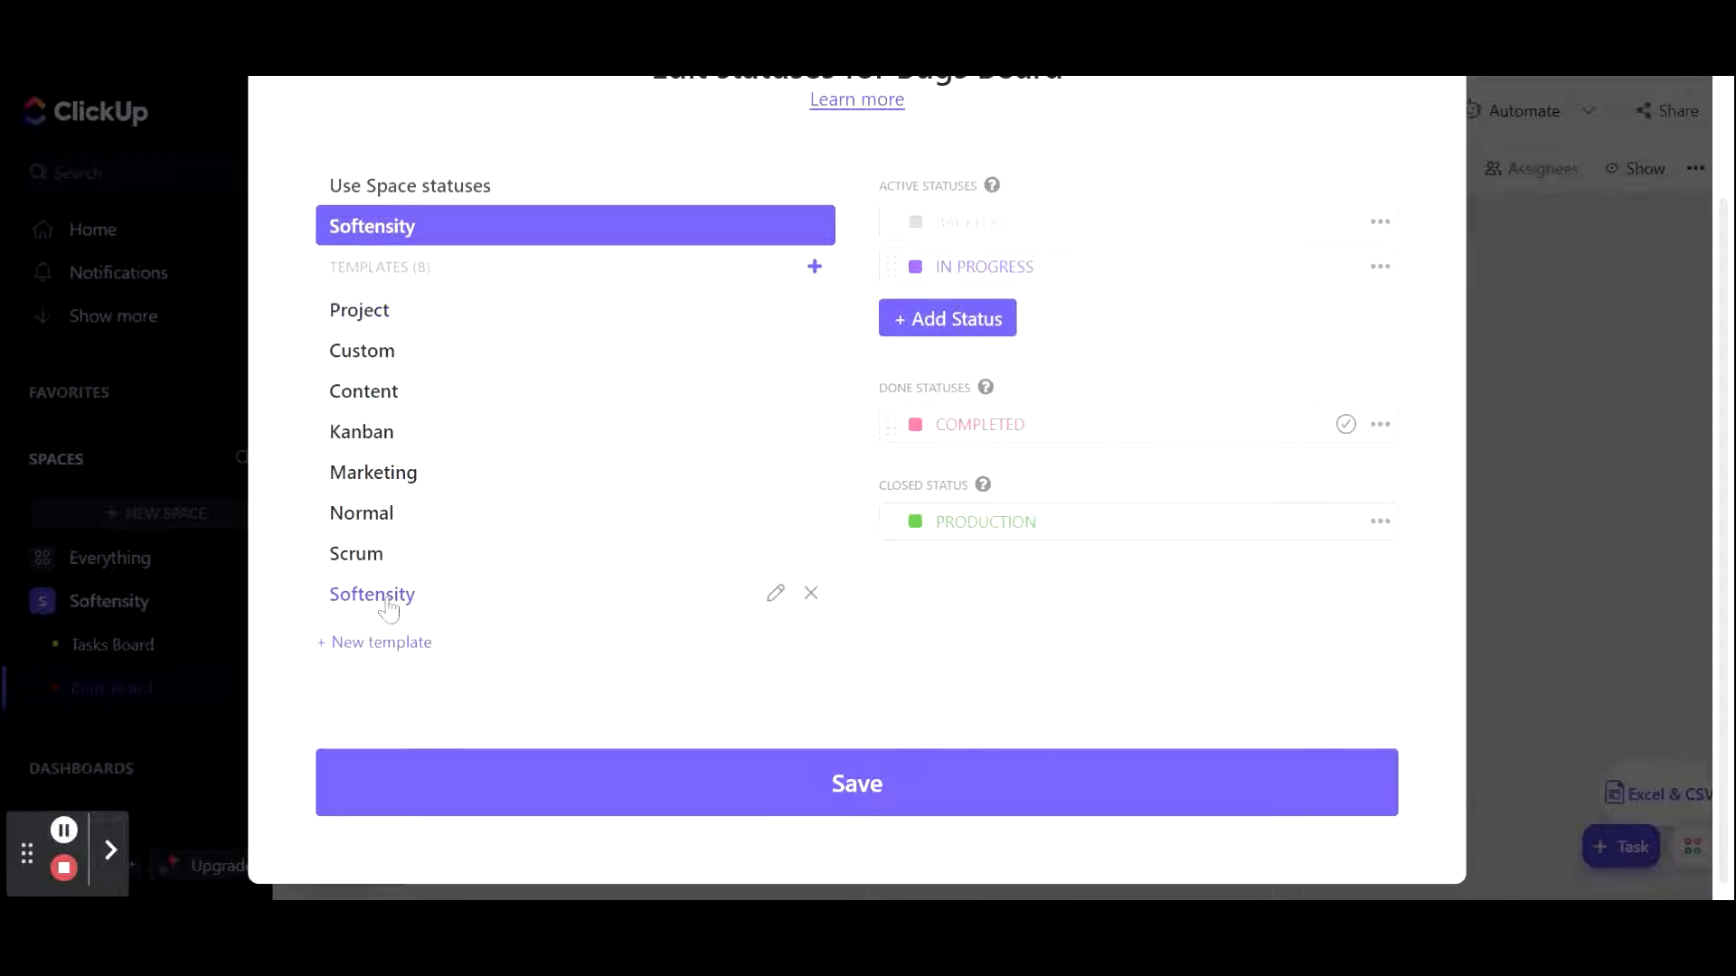
pyautogui.scroll(2, 629, 379)
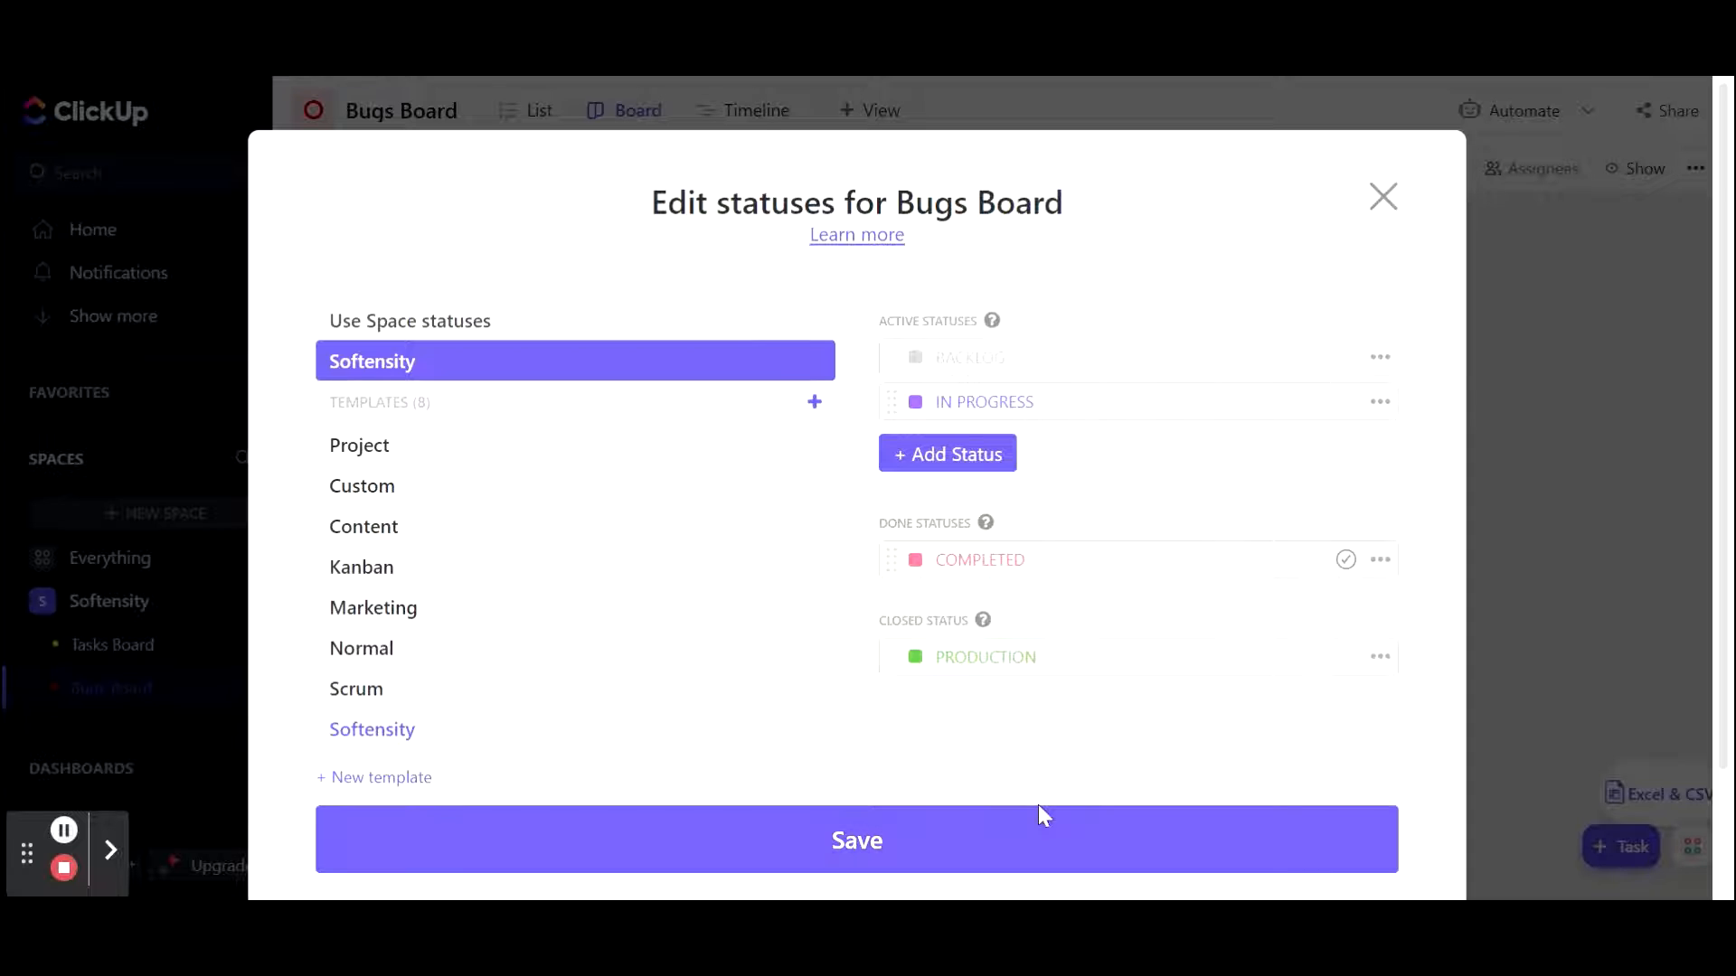
pyautogui.click(1038, 830)
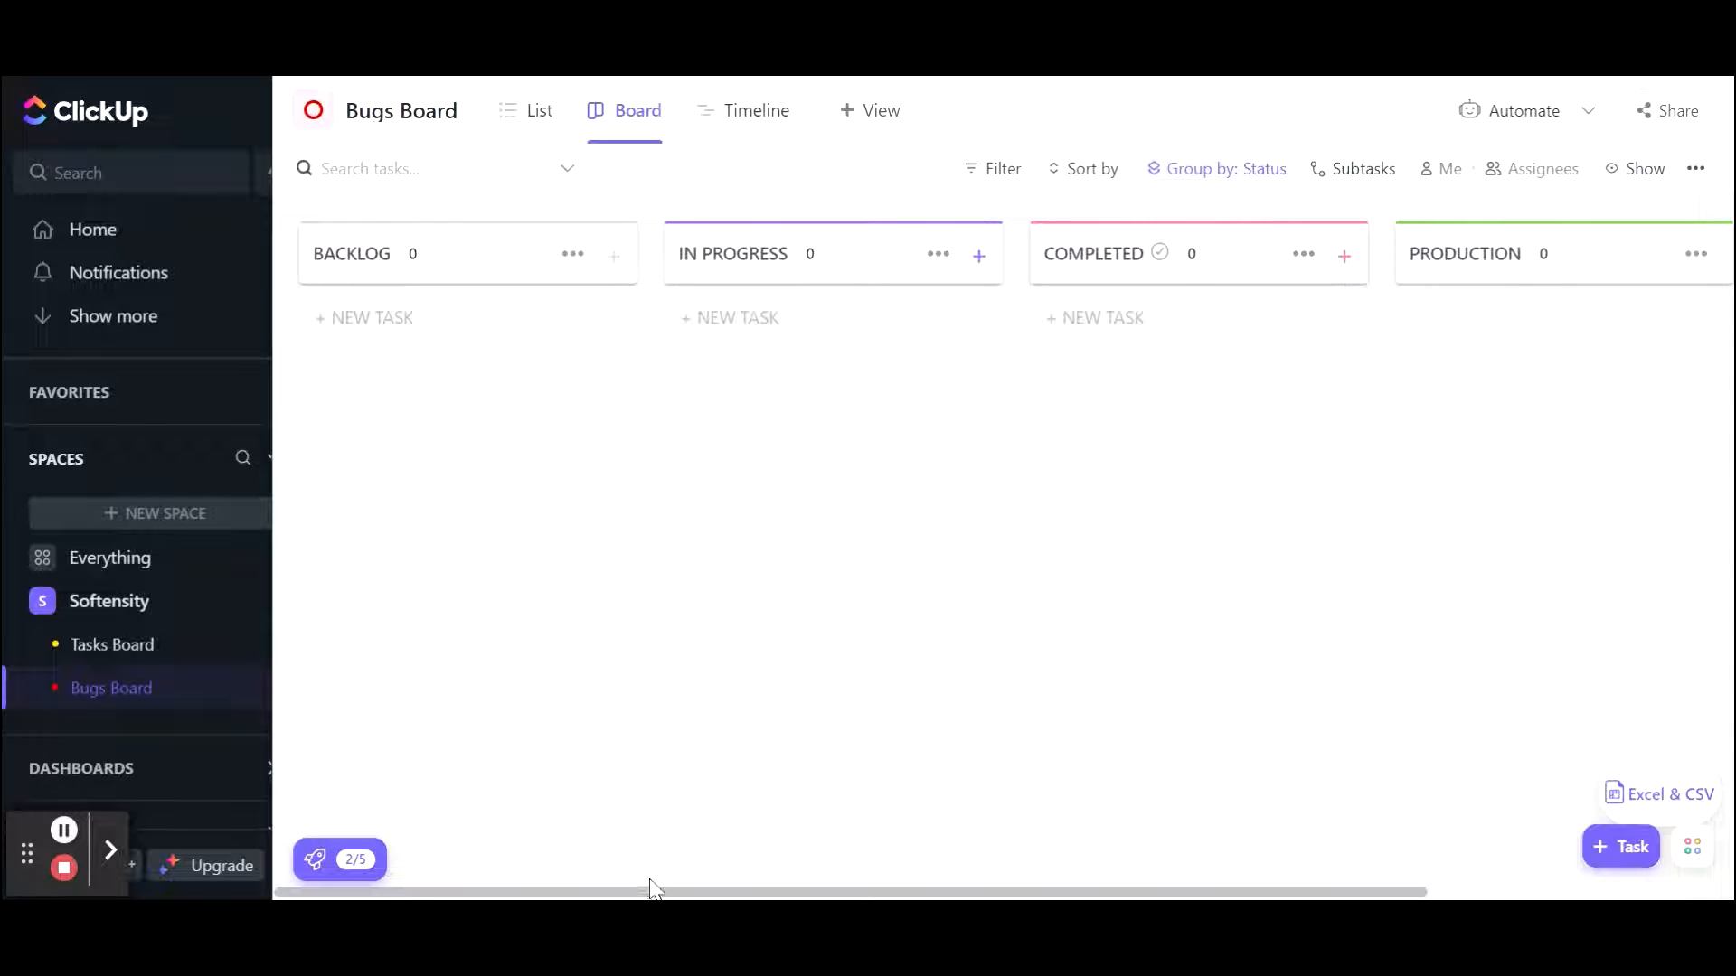
pyautogui.moveTo(665, 893); pyautogui.dragTo(555, 892)
# Show the Tasks Board in Gantt view and examine the scheduled tasks and subtasks along the timeline.
pyautogui.click(223, 664)
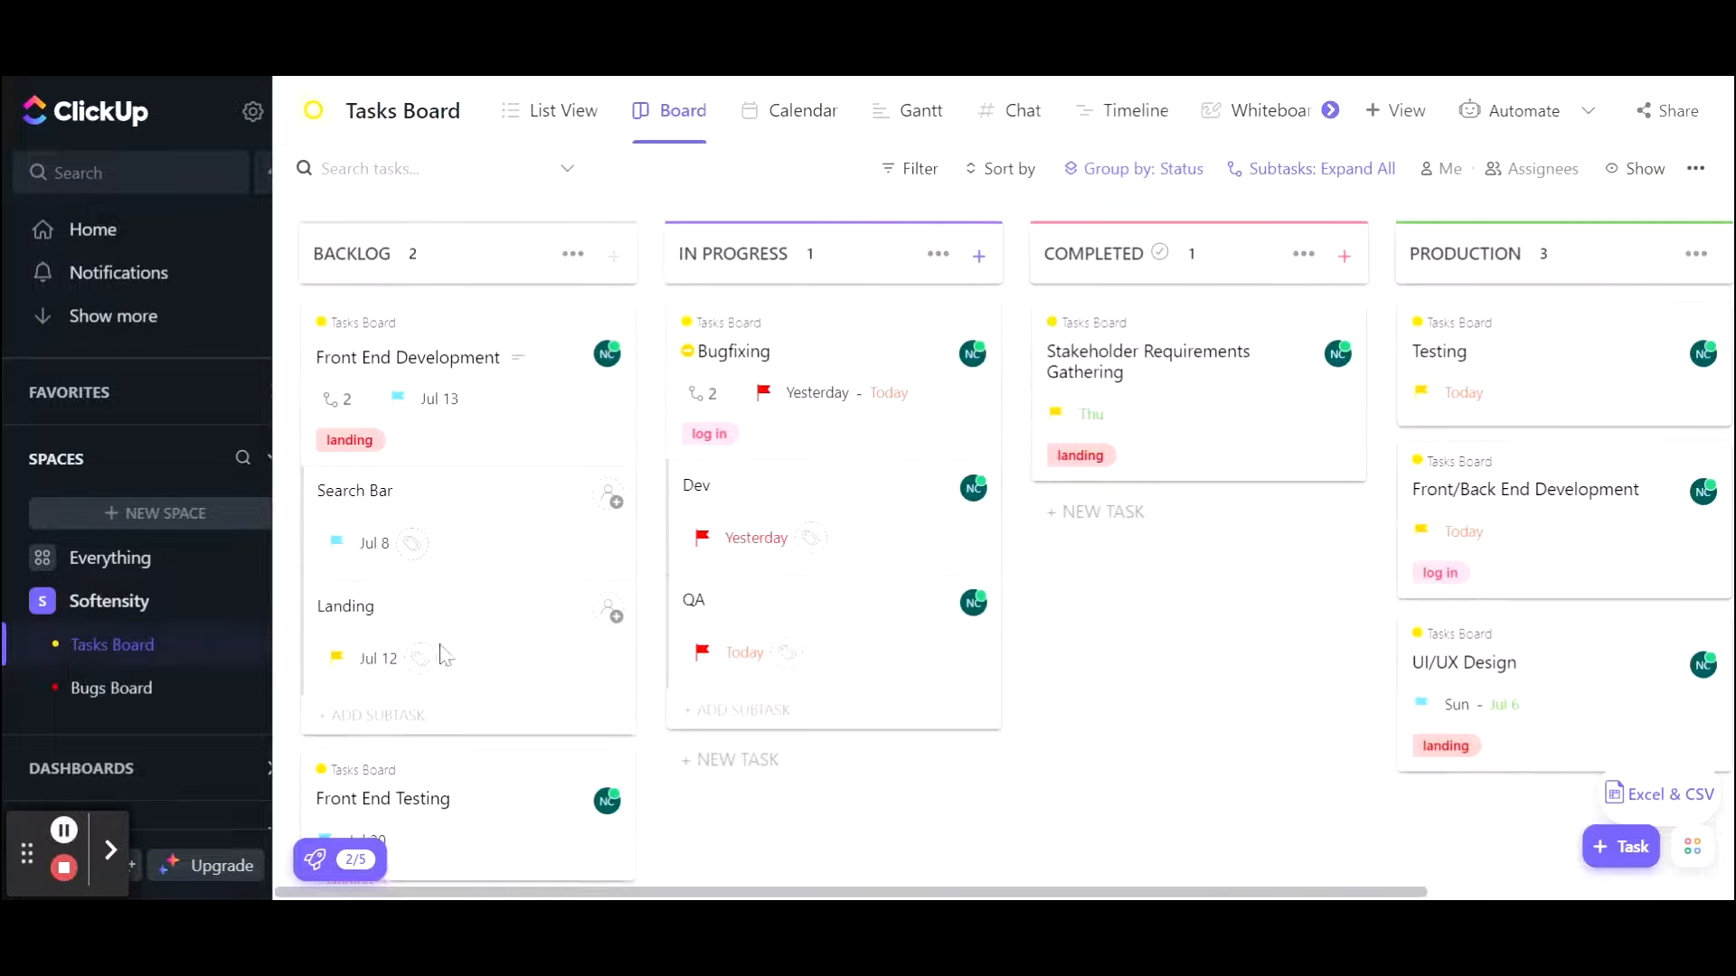
pyautogui.click(911, 113)
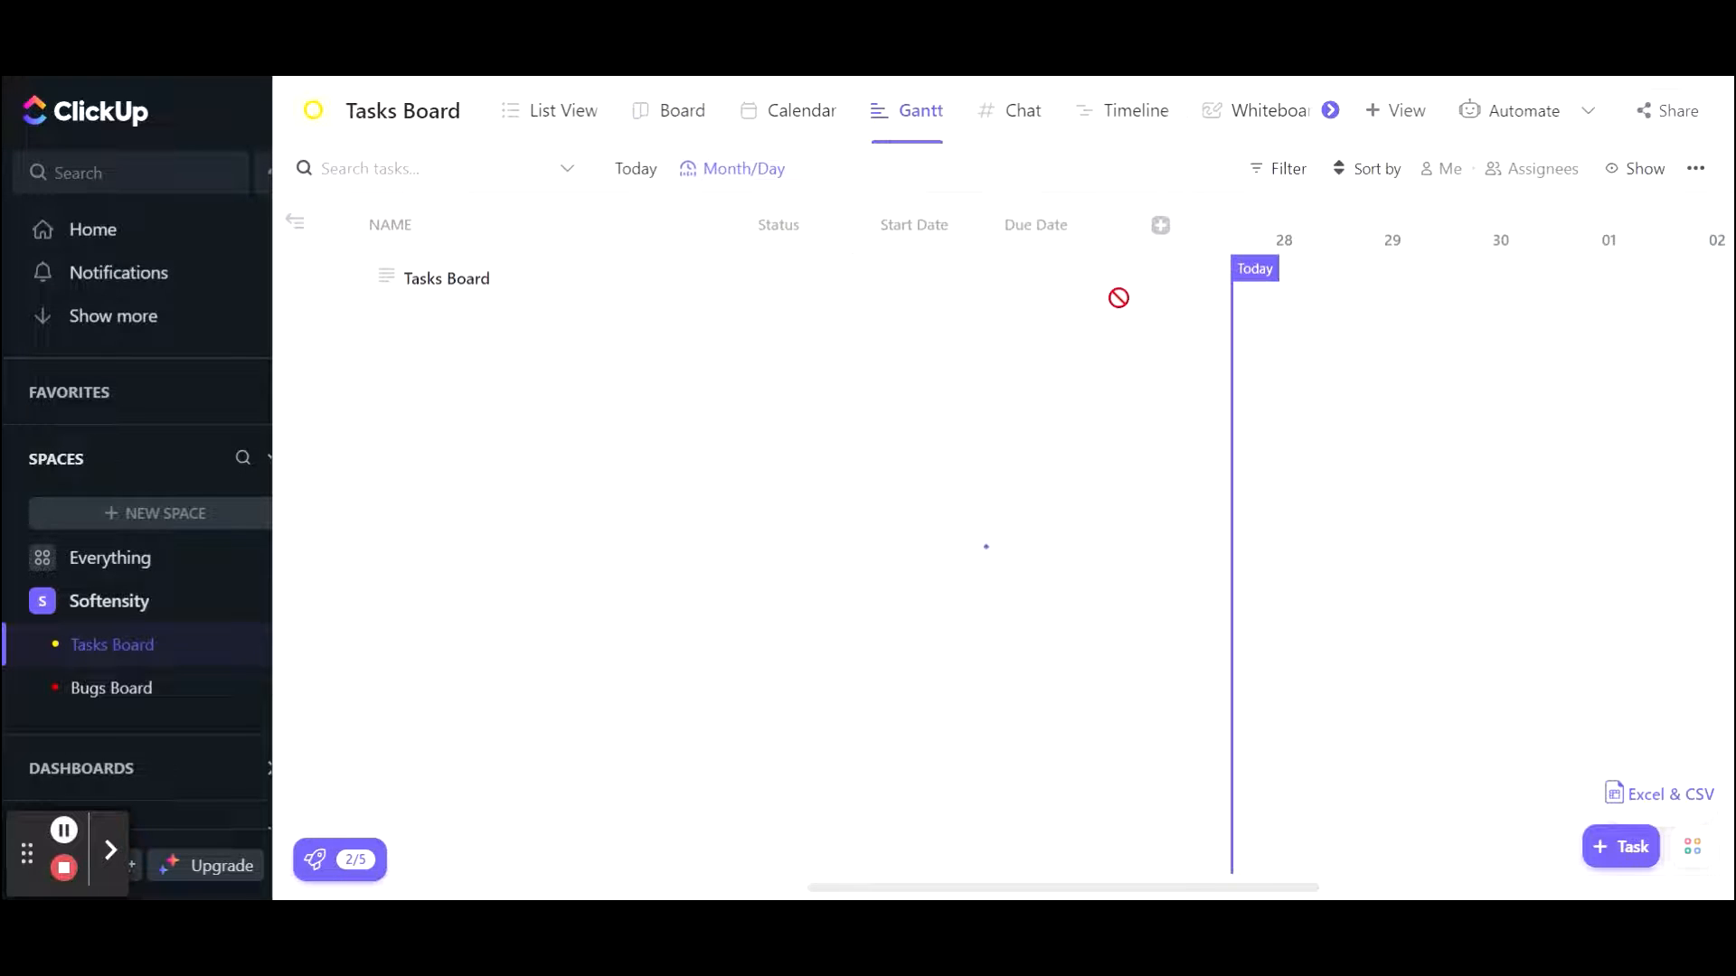
pyautogui.moveTo(1170, 471); pyautogui.dragTo(716, 466)
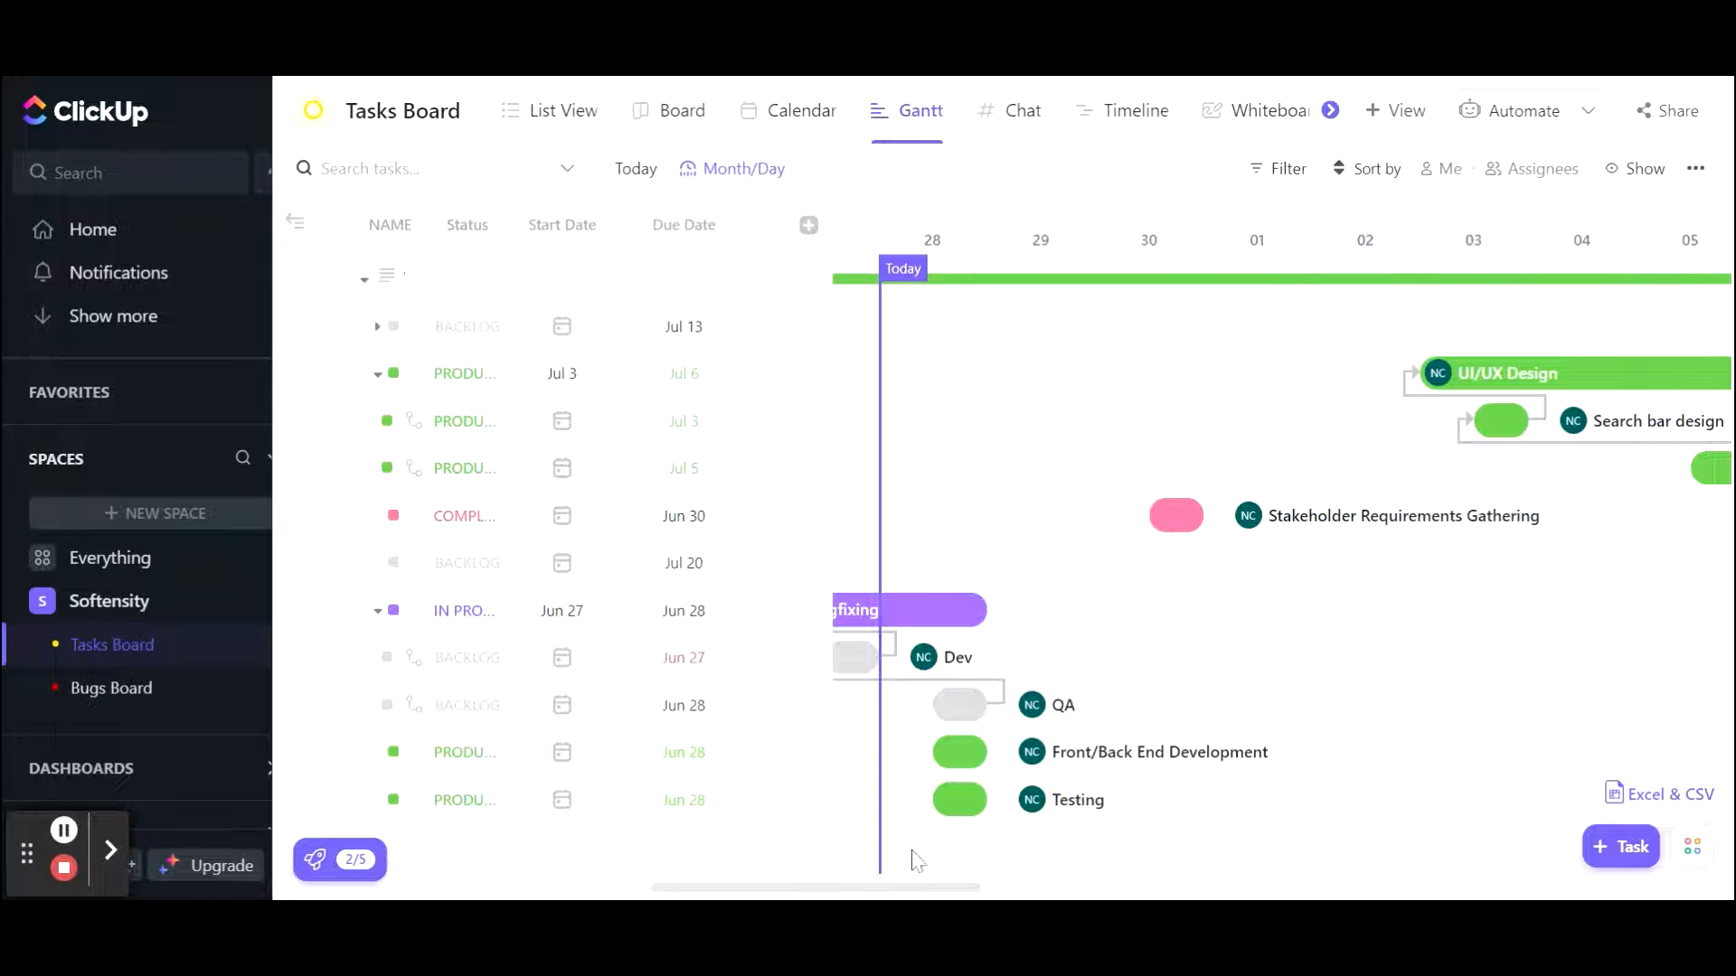
pyautogui.moveTo(929, 888); pyautogui.dragTo(868, 886)
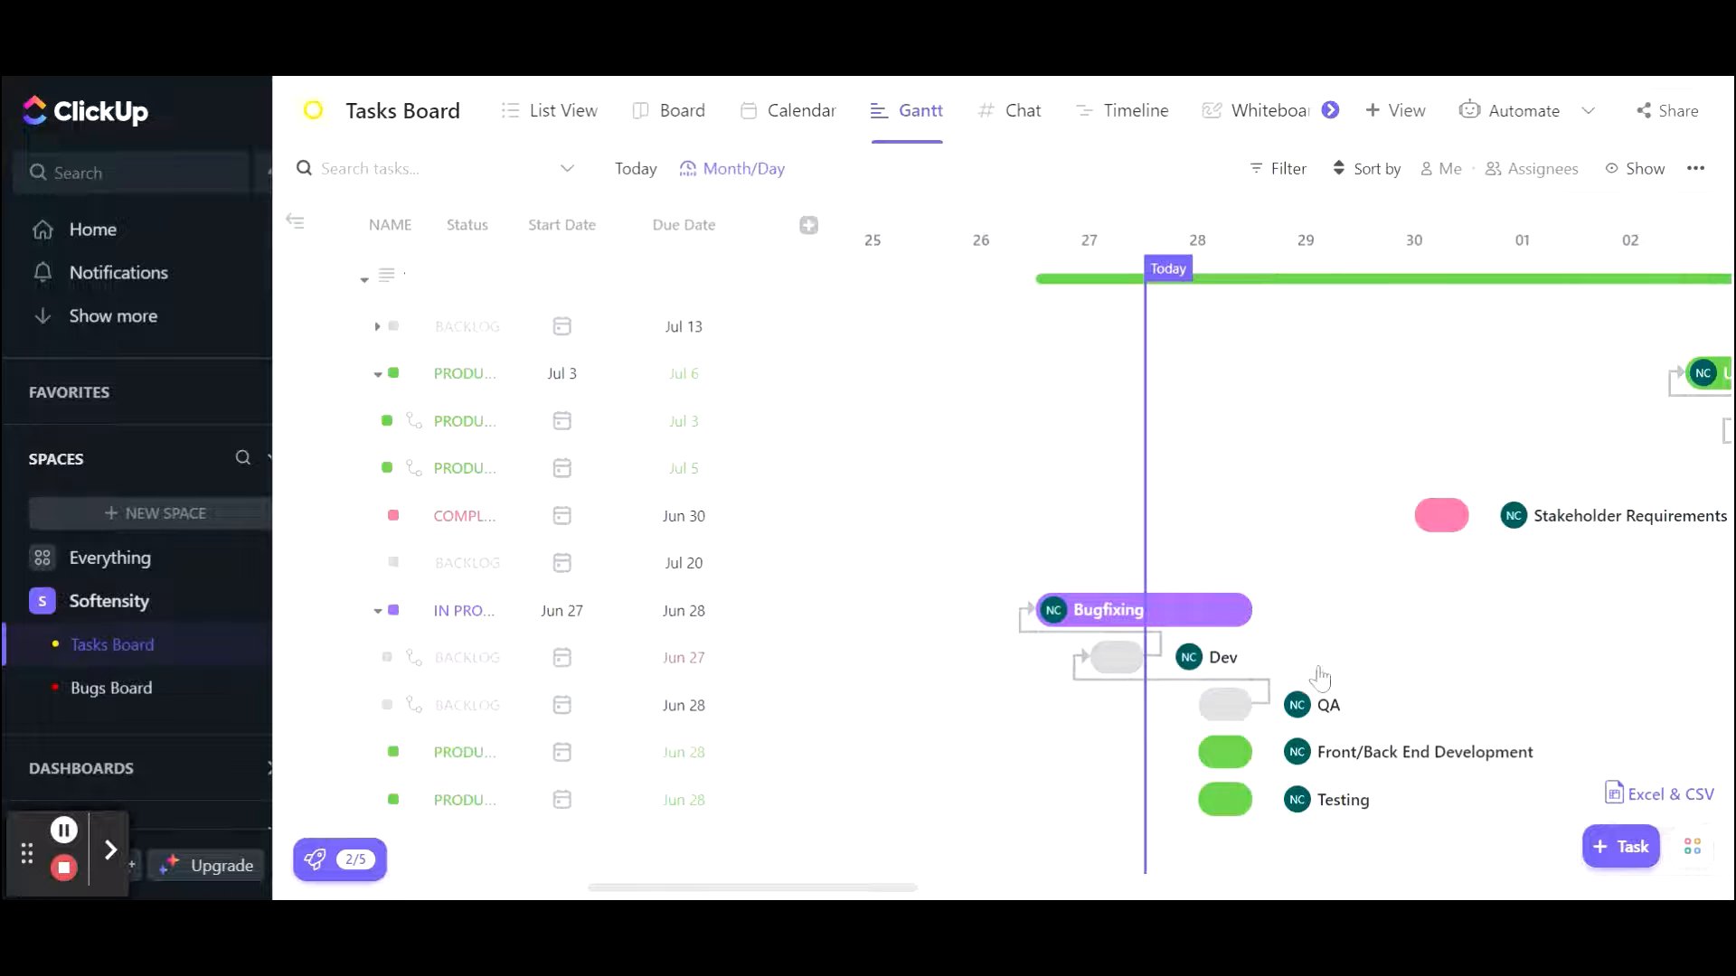
pyautogui.moveTo(907, 888); pyautogui.dragTo(1071, 890)
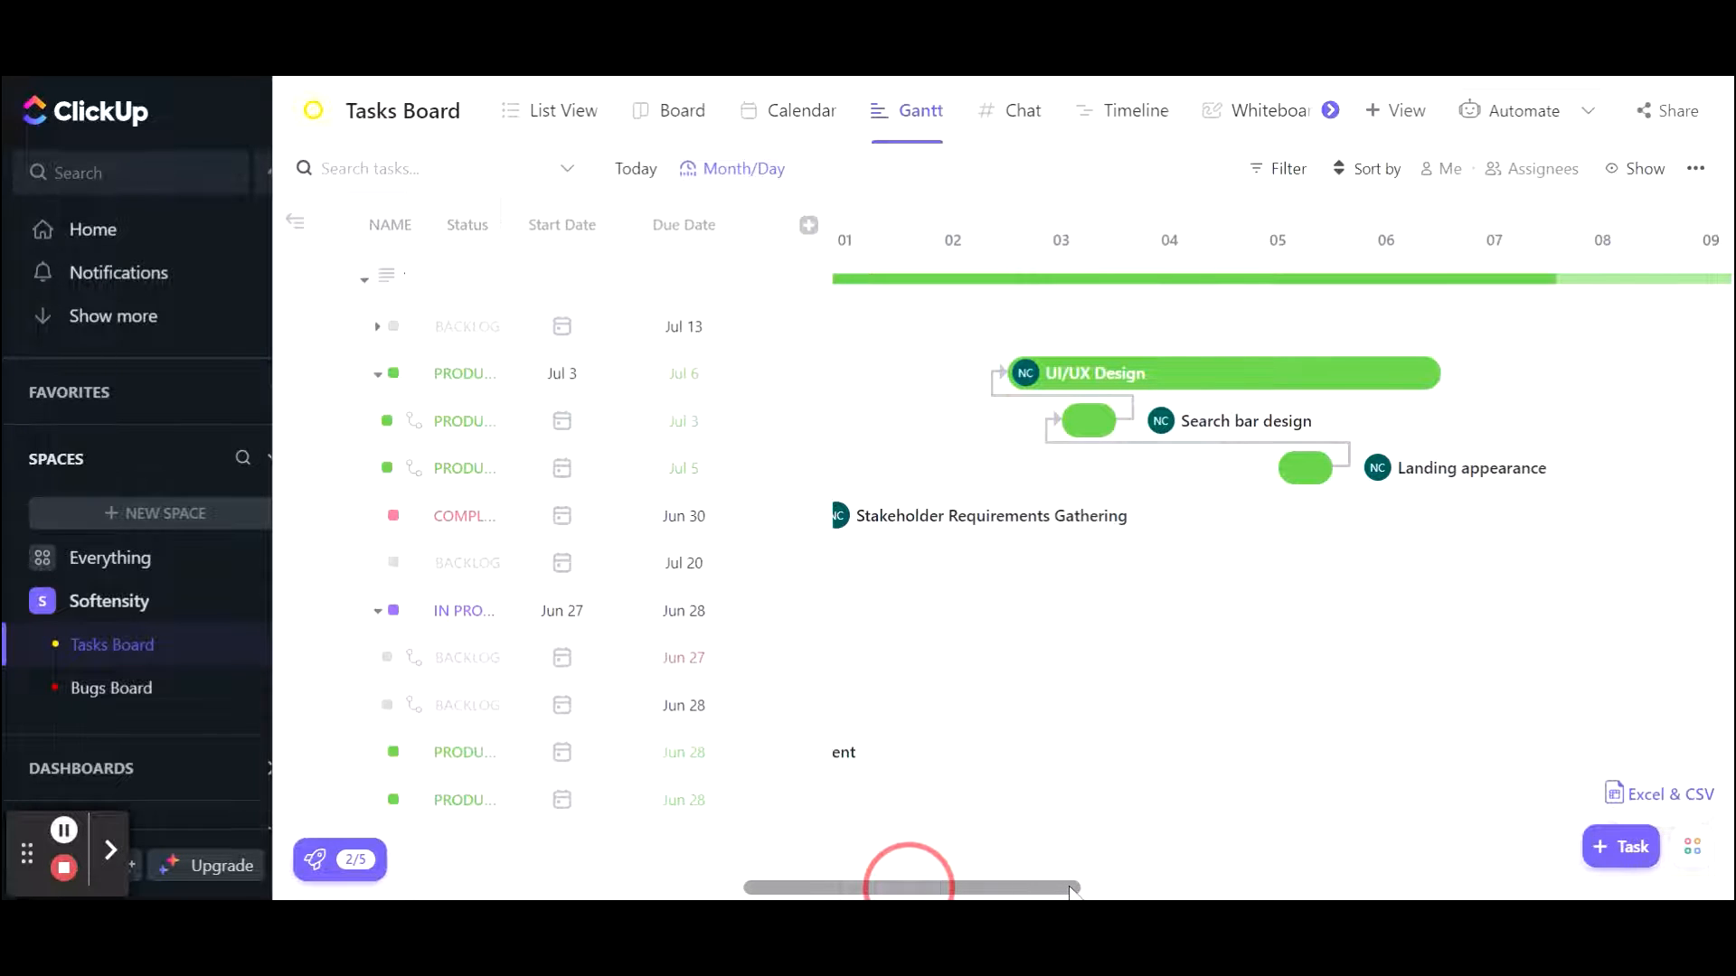
pyautogui.moveTo(1071, 891); pyautogui.dragTo(971, 886)
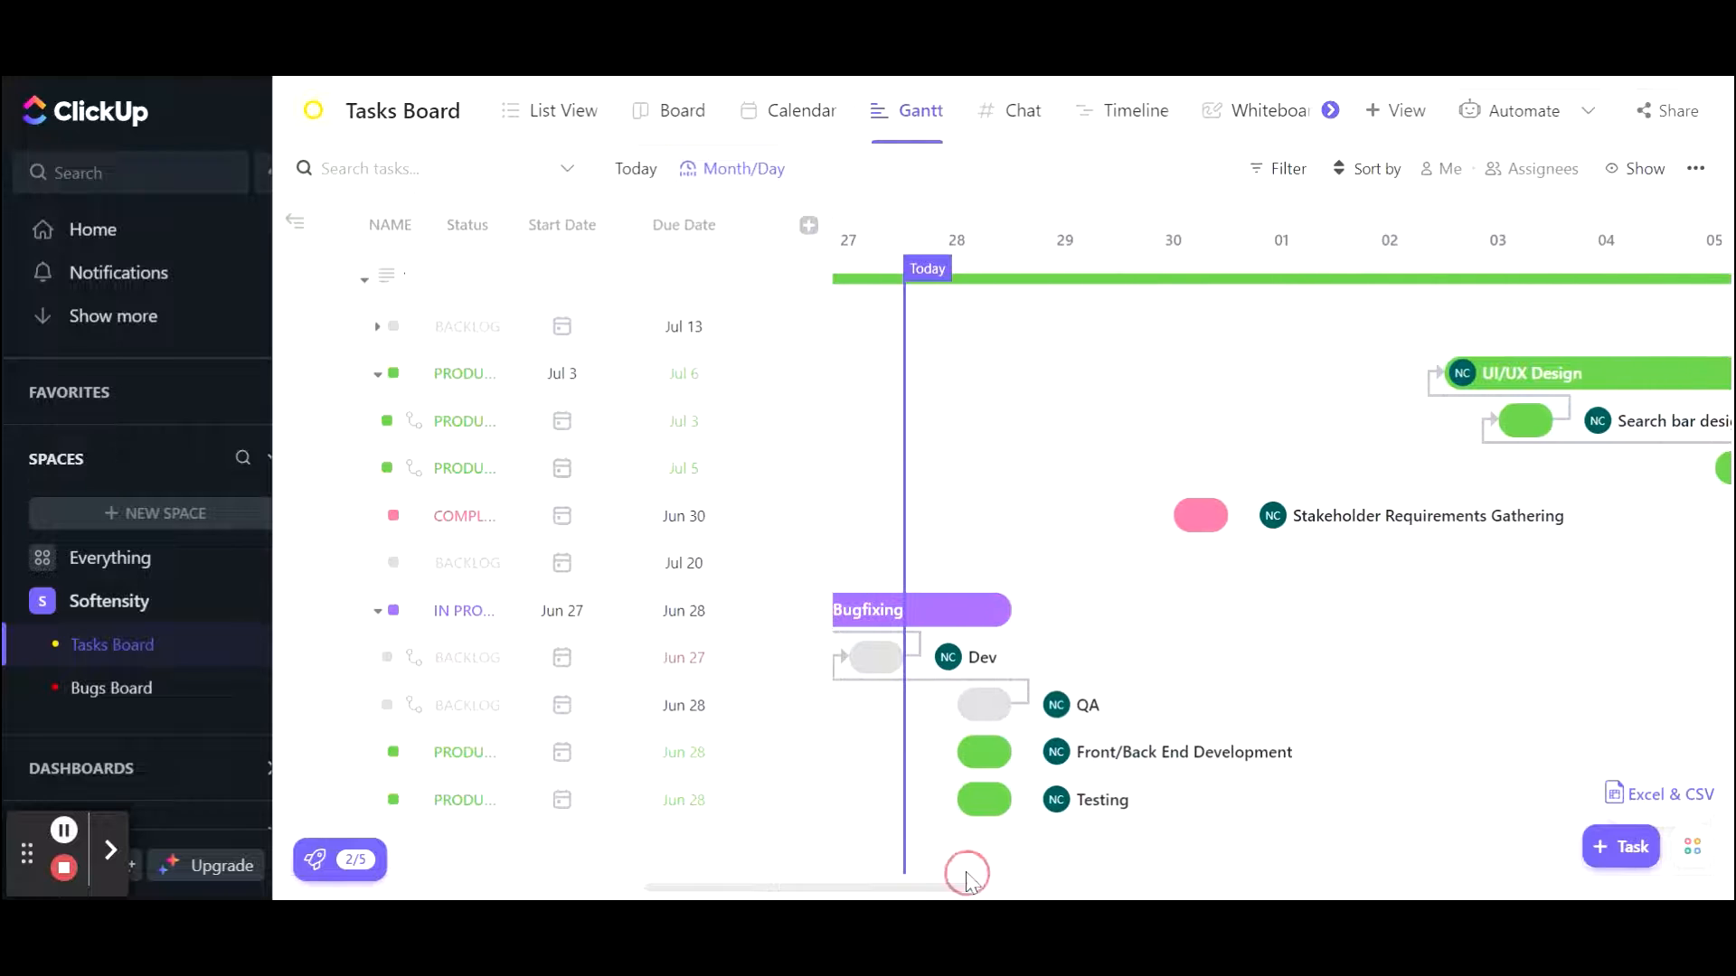
# Show the Tasks Board in Calendar view and look through the tasks scheduled in June 2022.
pyautogui.click(828, 124)
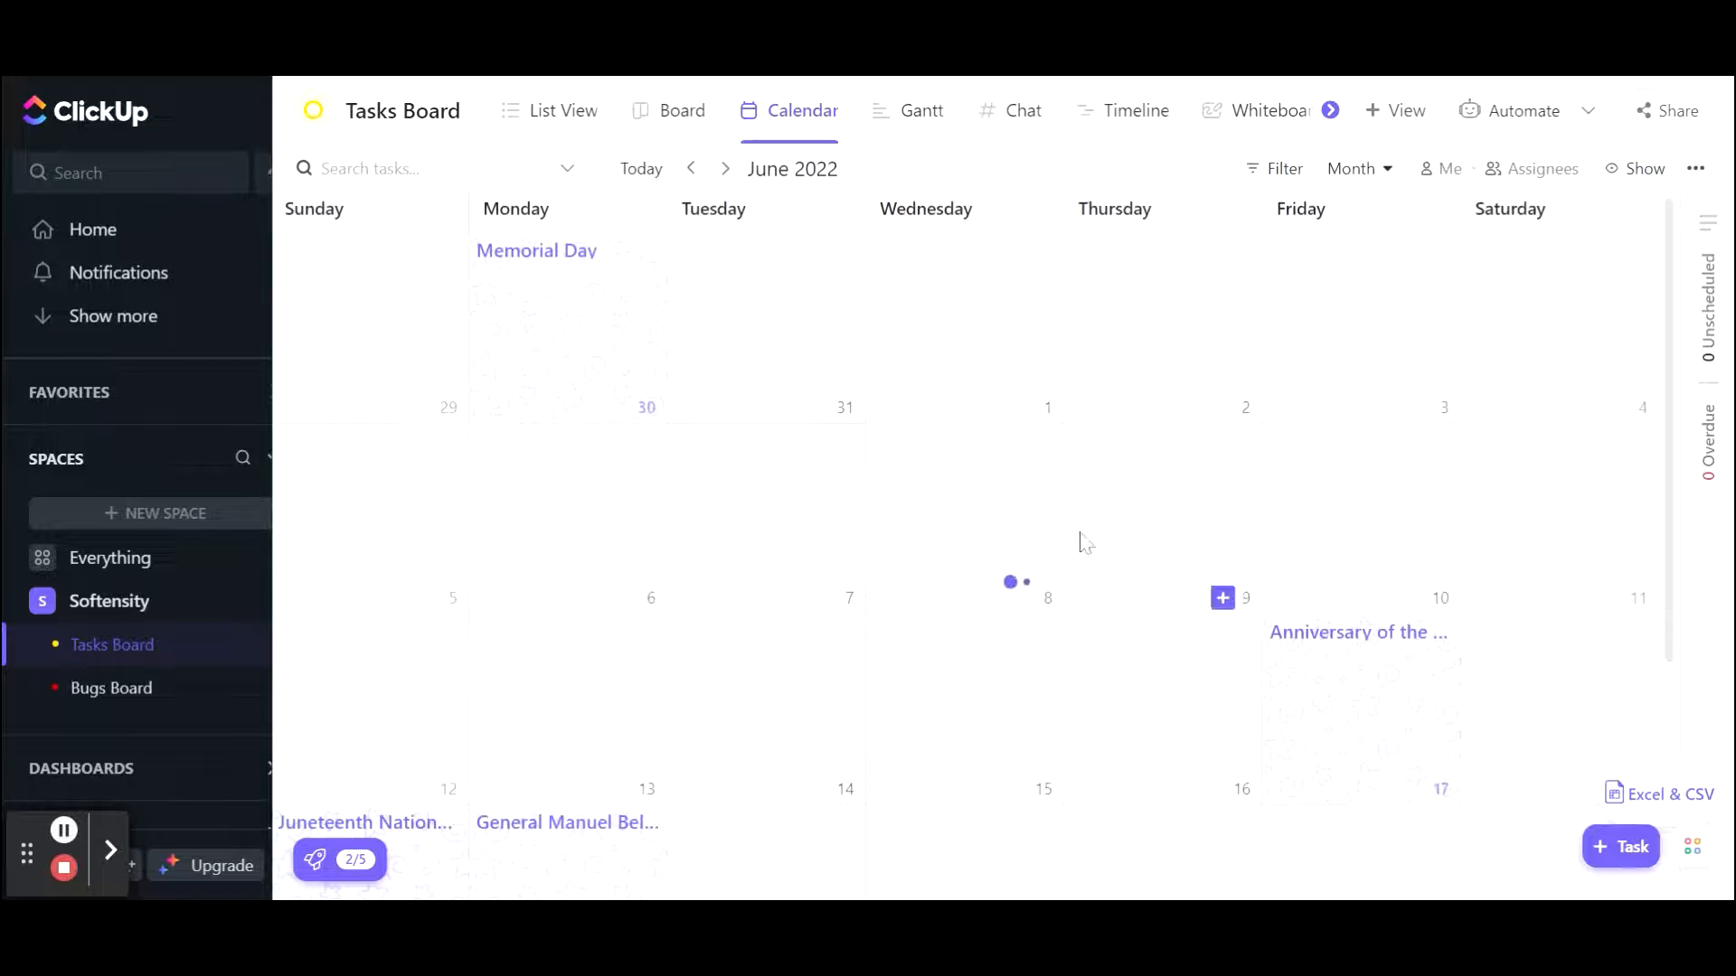
pyautogui.scroll(-2, 761, 534)
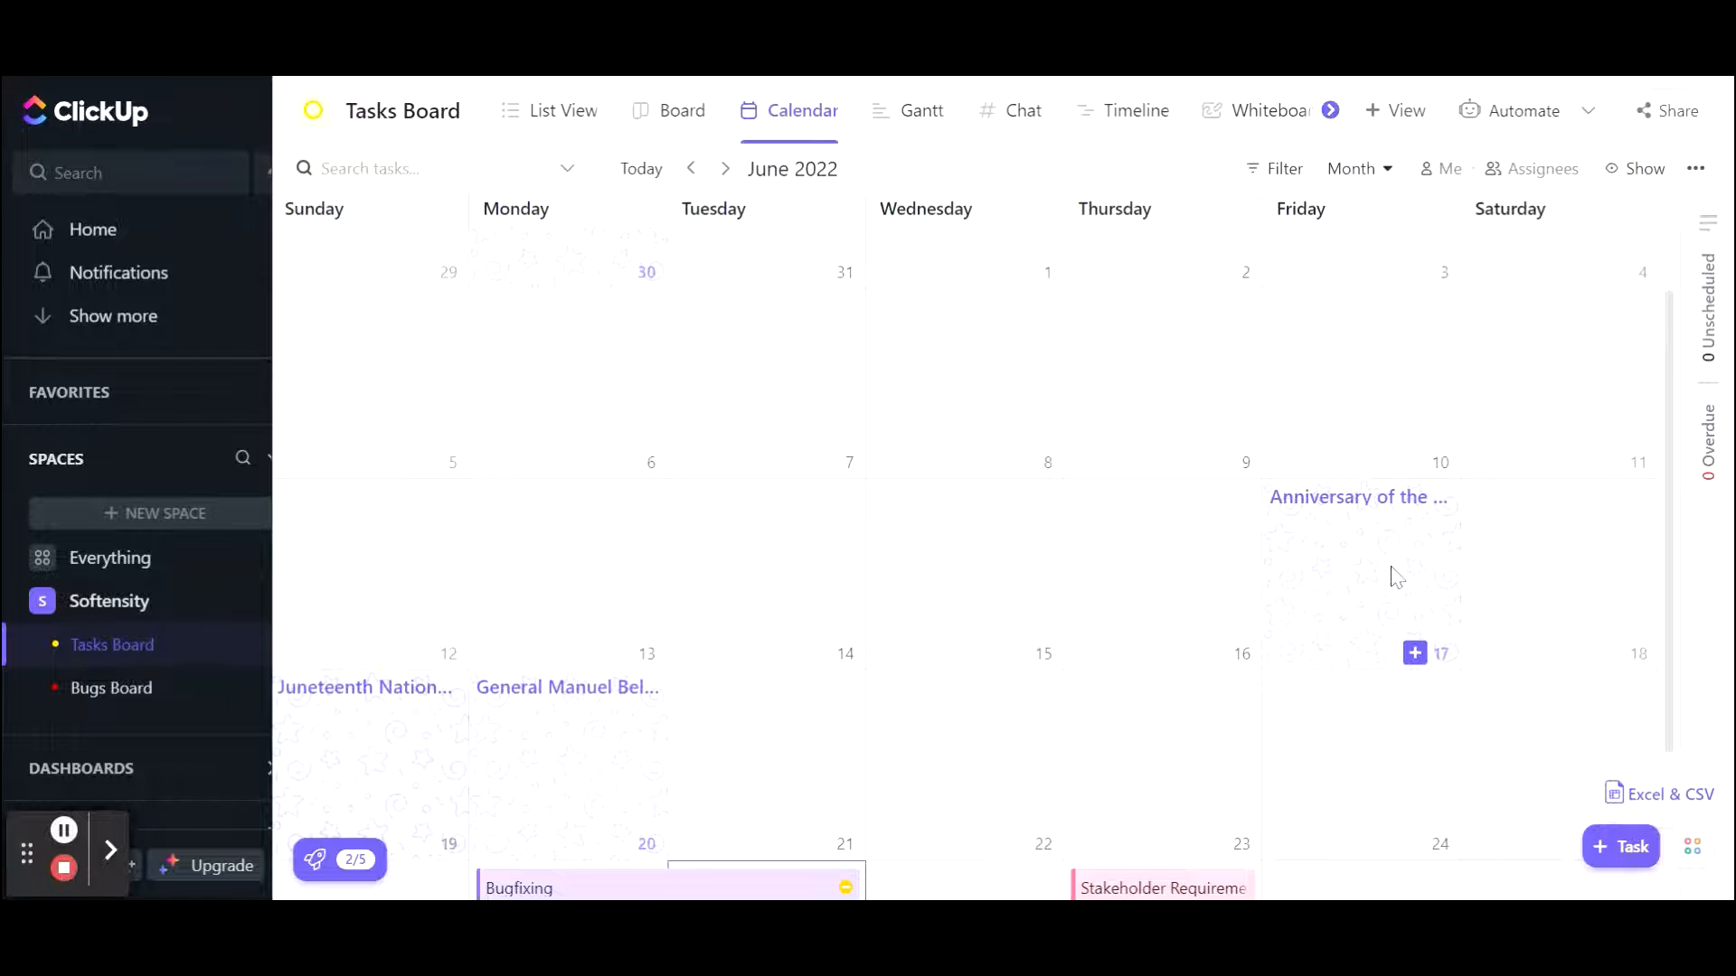
pyautogui.scroll(-3, 1397, 575)
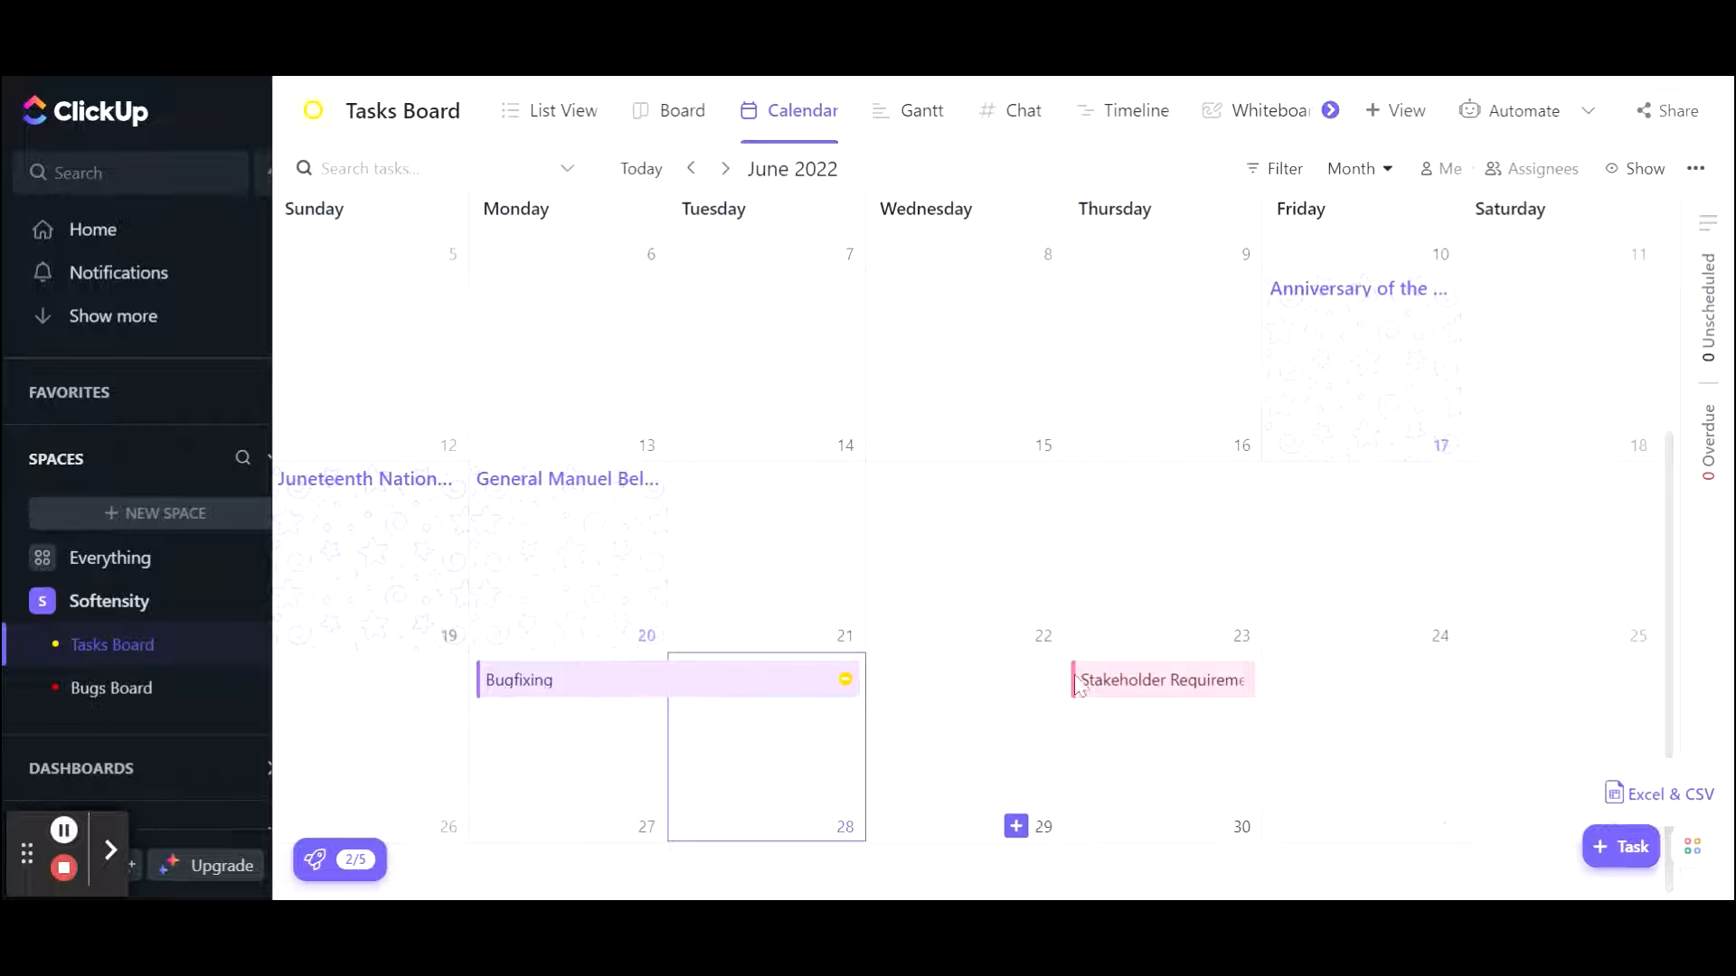
# Review the Tasks Board's tasks by status in List view, and return to Board view.
pyautogui.click(684, 126)
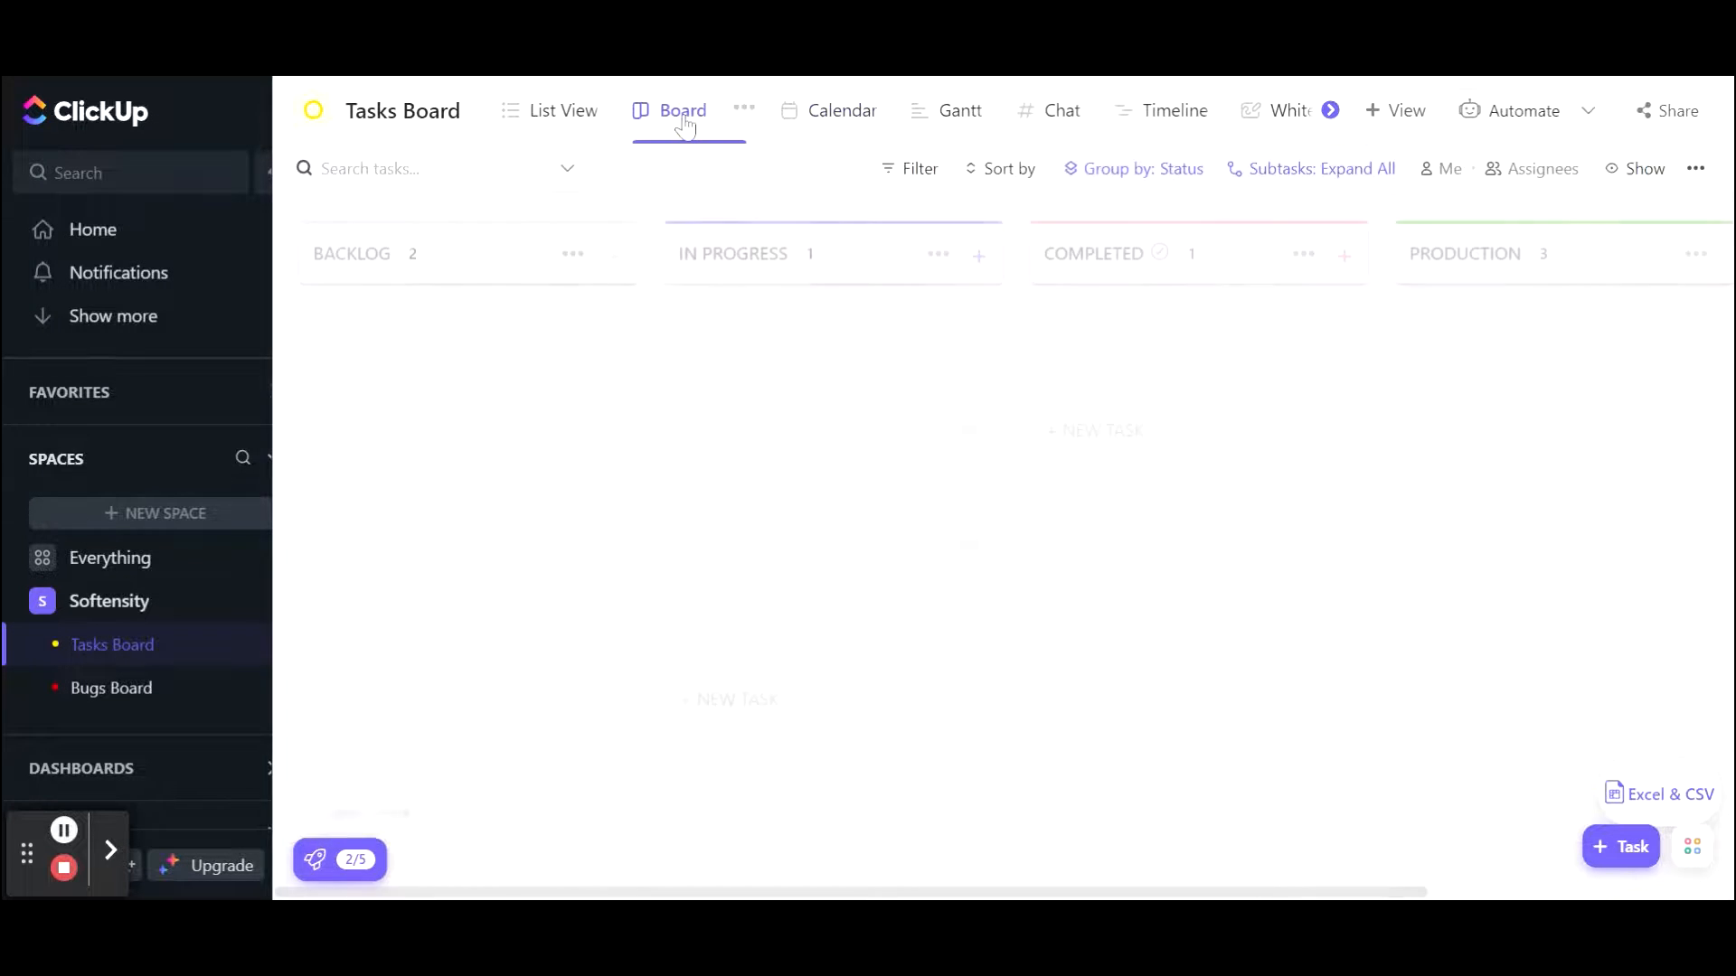
pyautogui.click(556, 122)
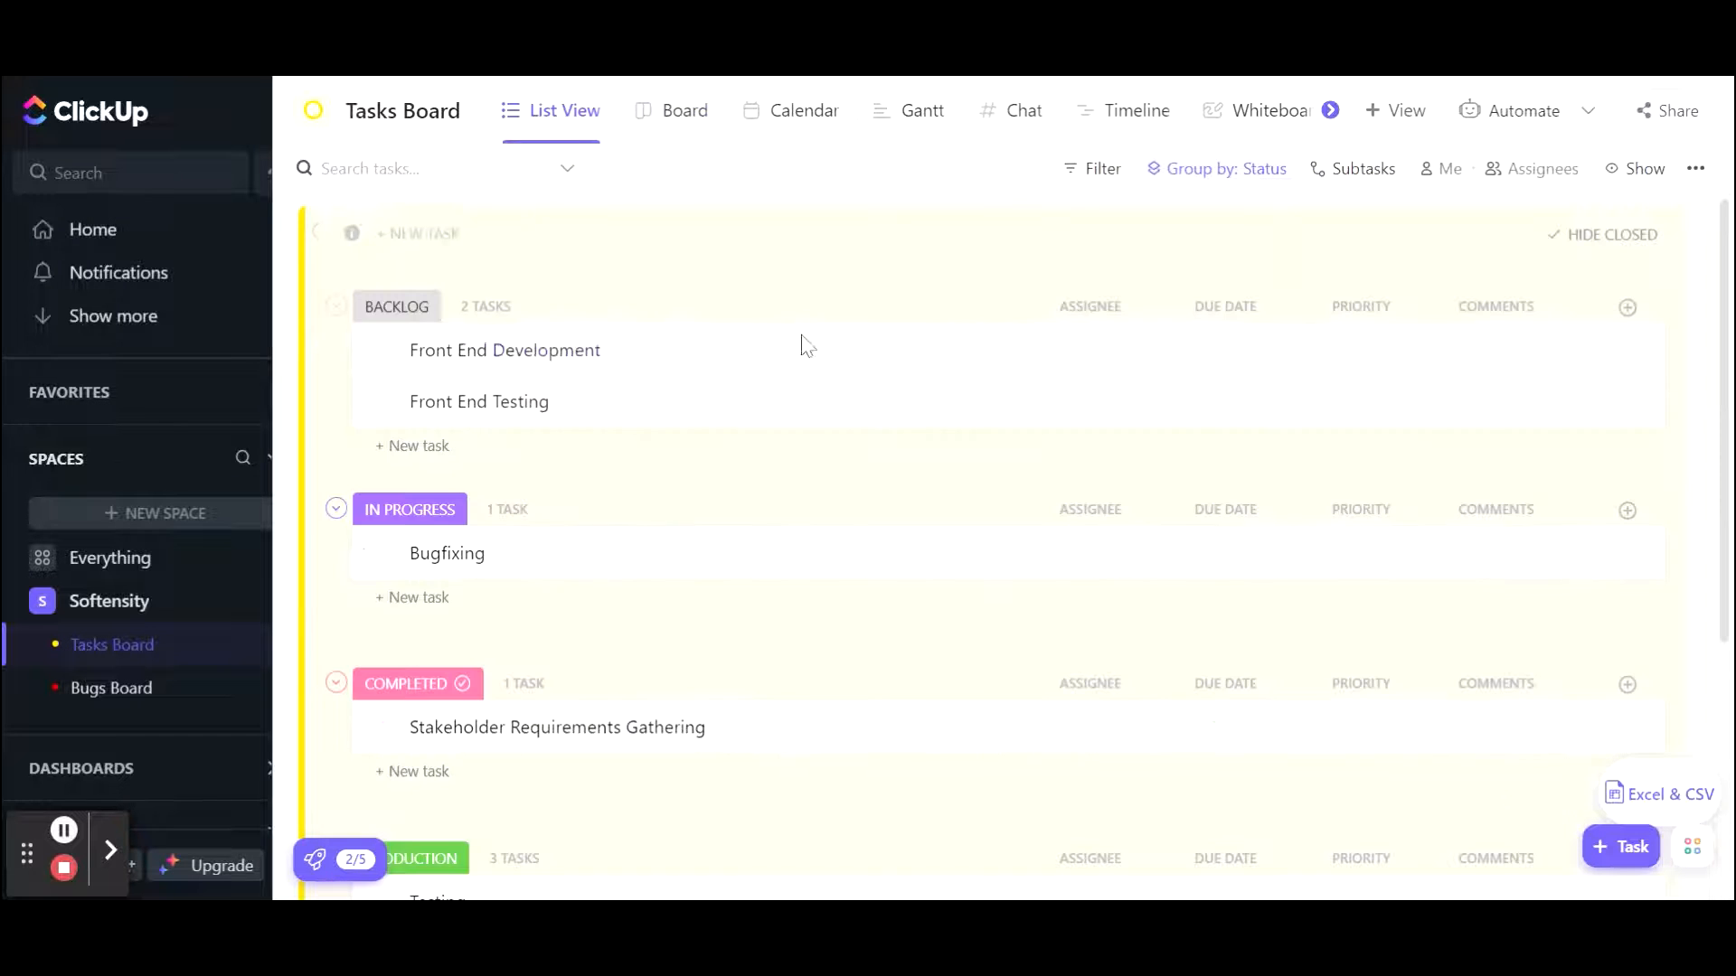
pyautogui.scroll(-2, 863, 452)
pyautogui.scroll(-3, 868, 456)
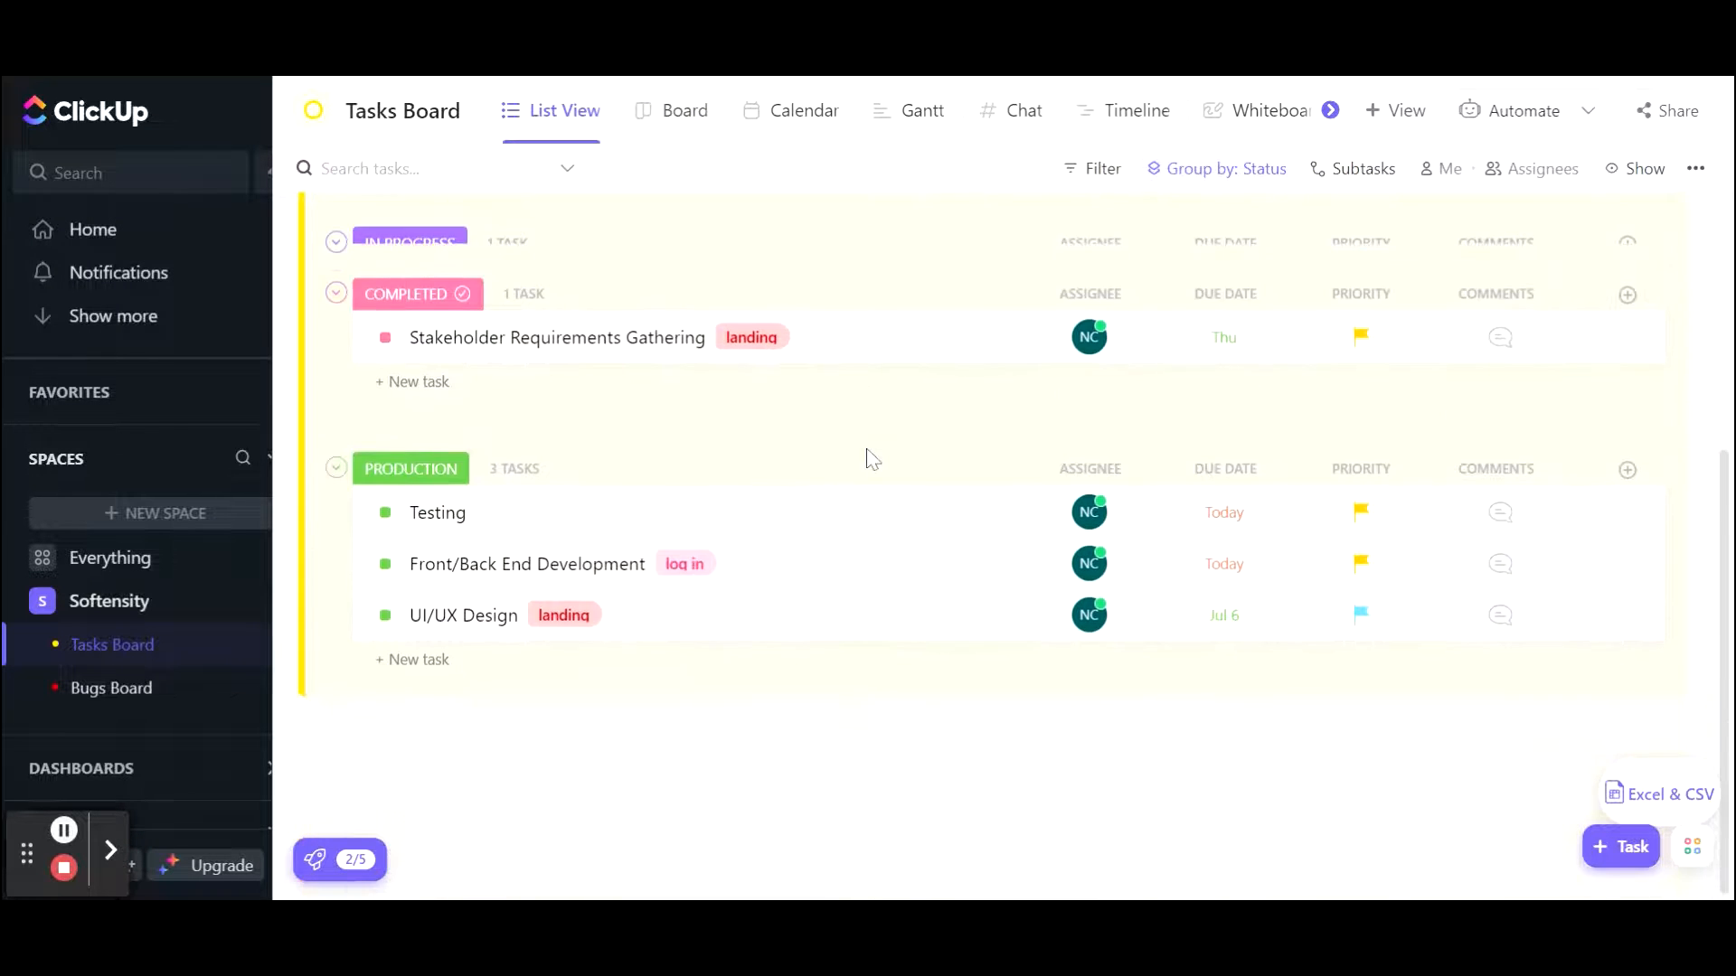
pyautogui.scroll(5, 868, 456)
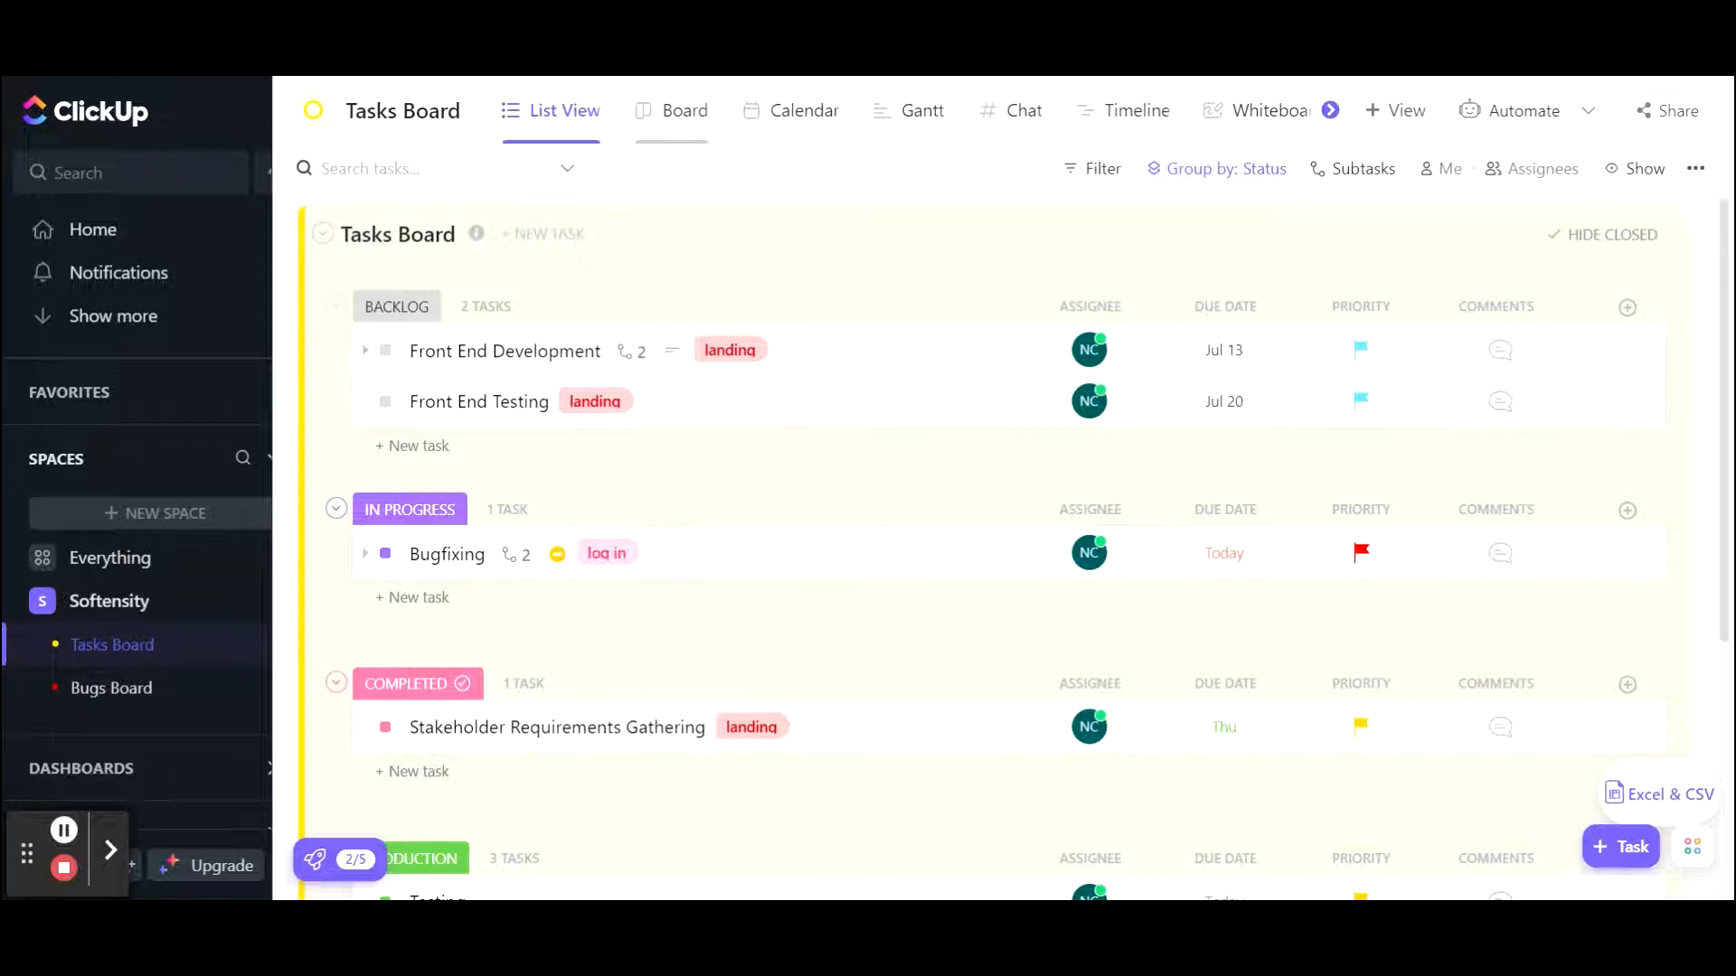
pyautogui.click(683, 110)
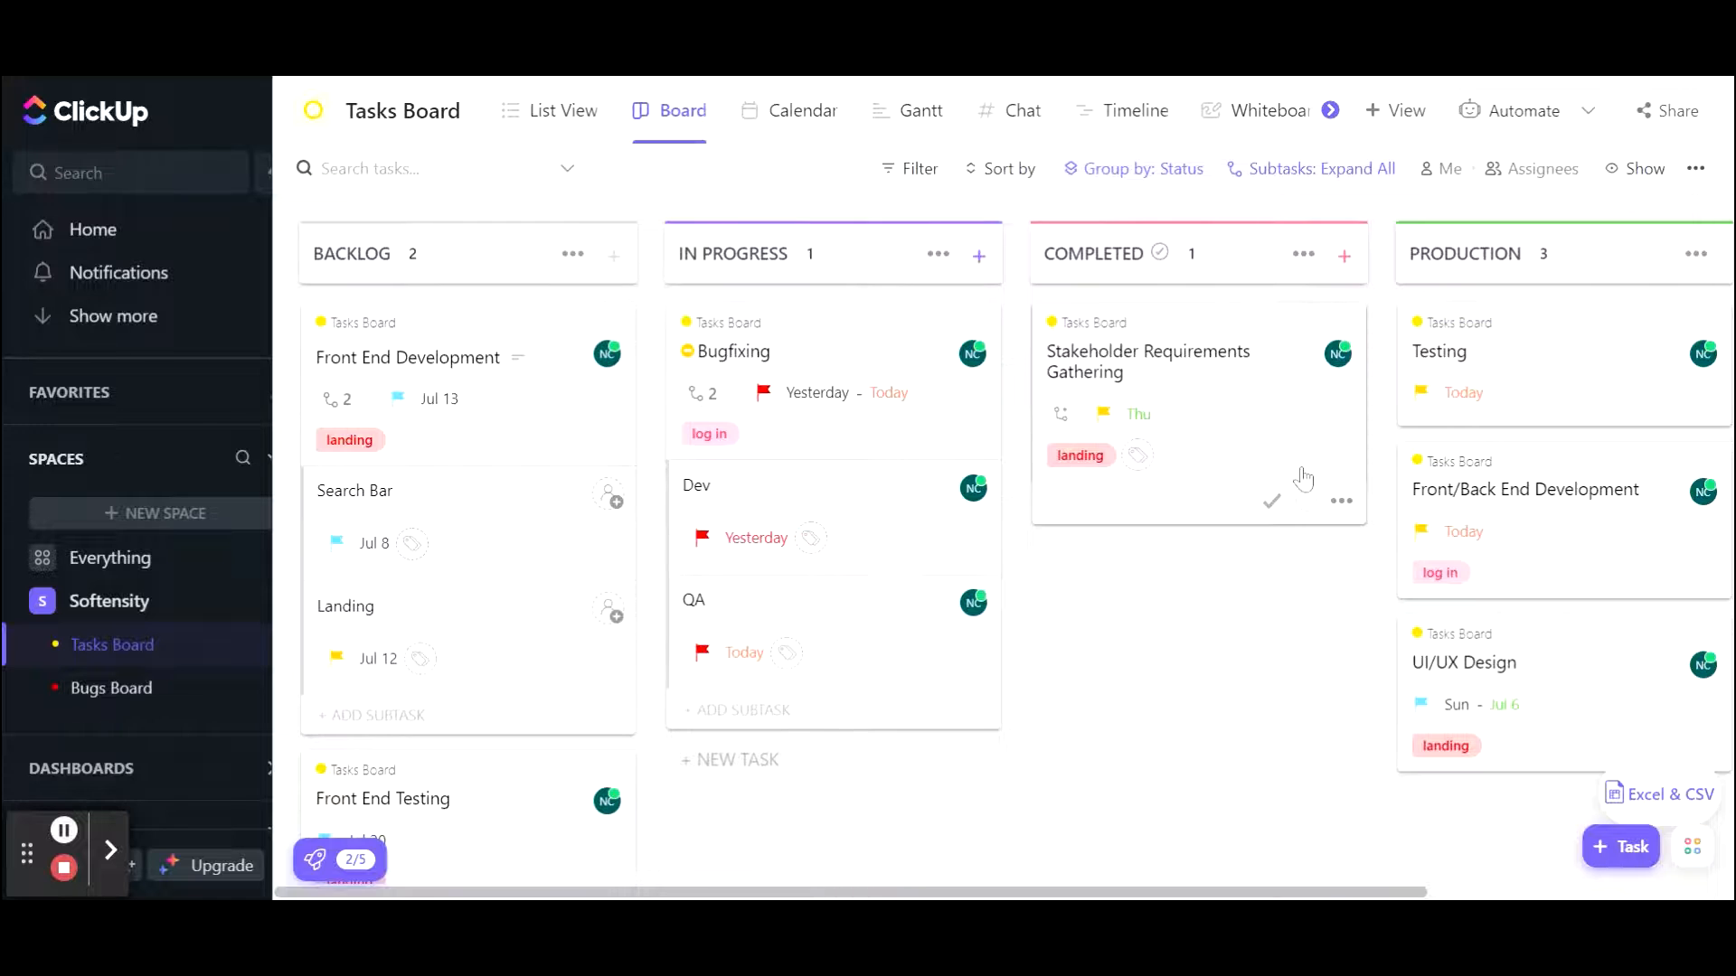
# Switch to the Bugs Board, view its available automations, and close them without creating one.
pyautogui.click(111, 688)
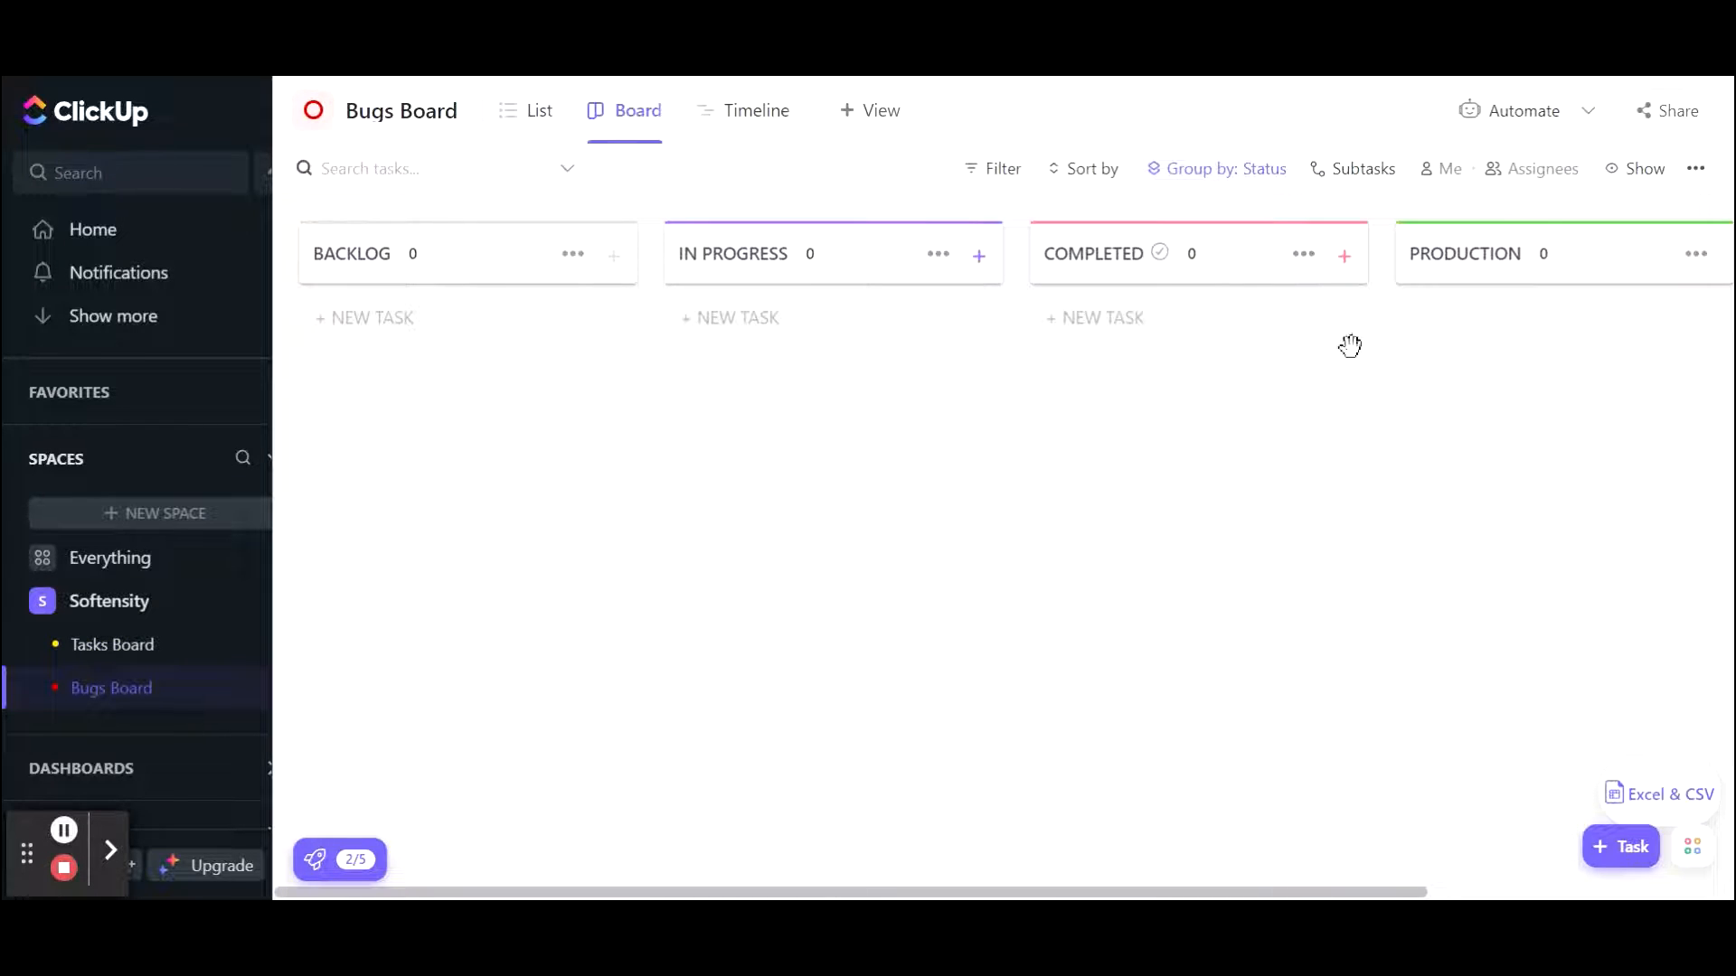
pyautogui.click(1466, 118)
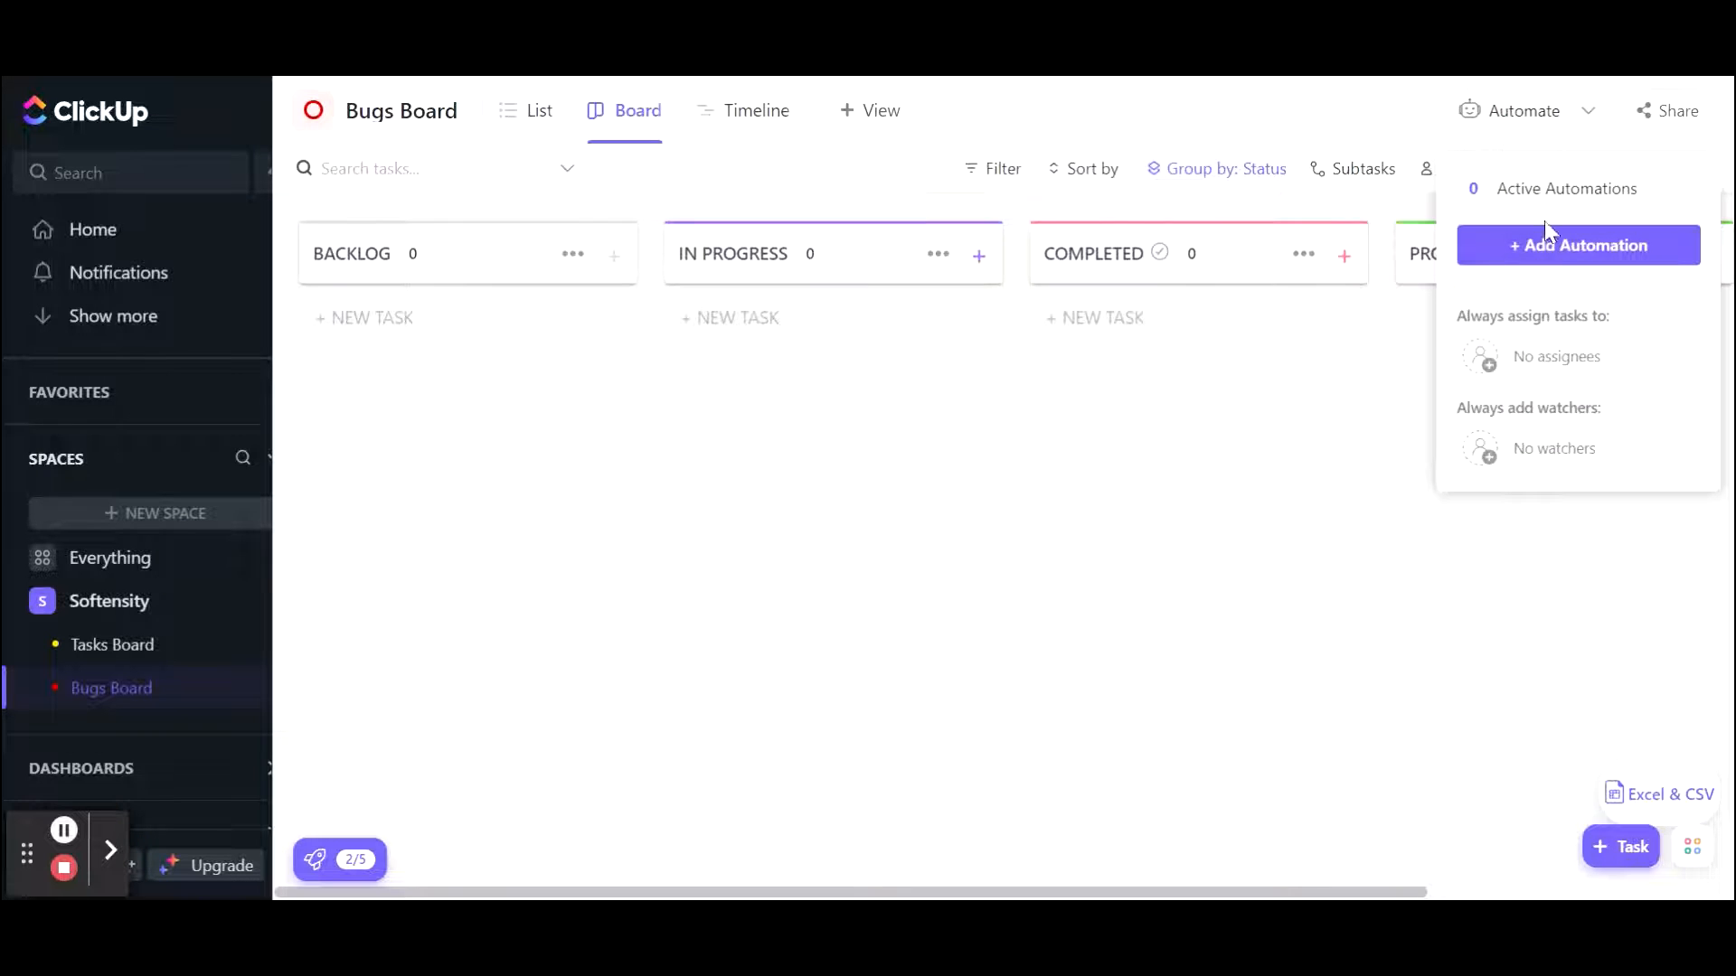
pyautogui.click(1558, 263)
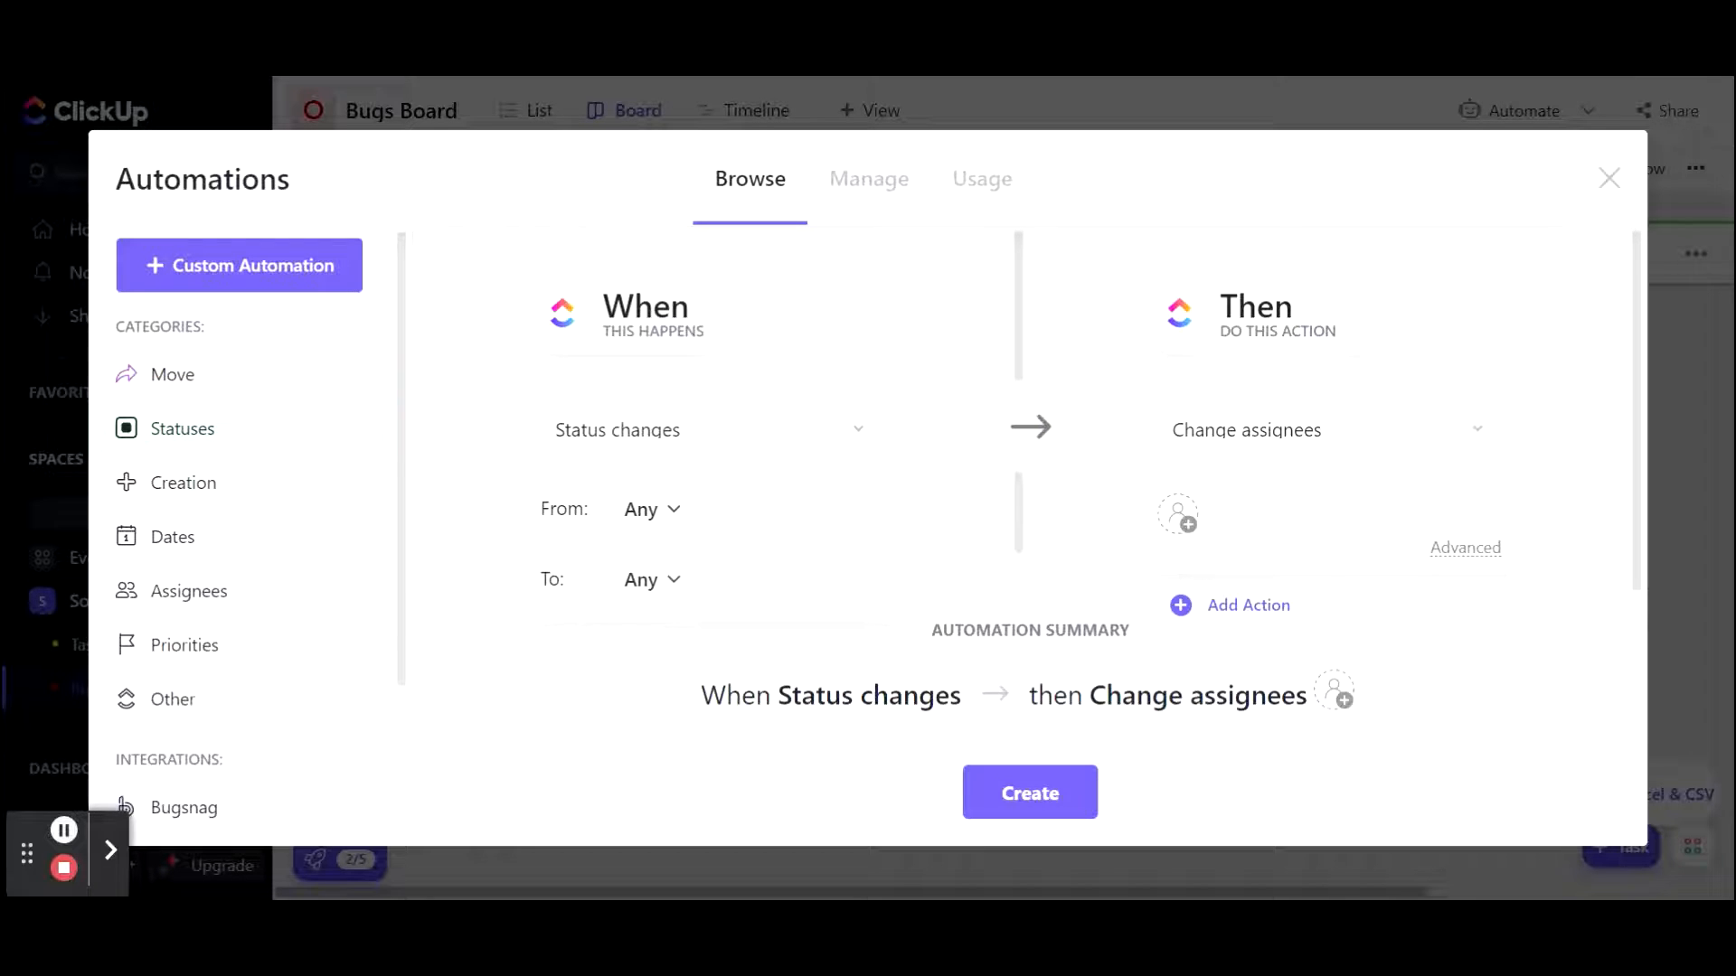
pyautogui.click(1612, 178)
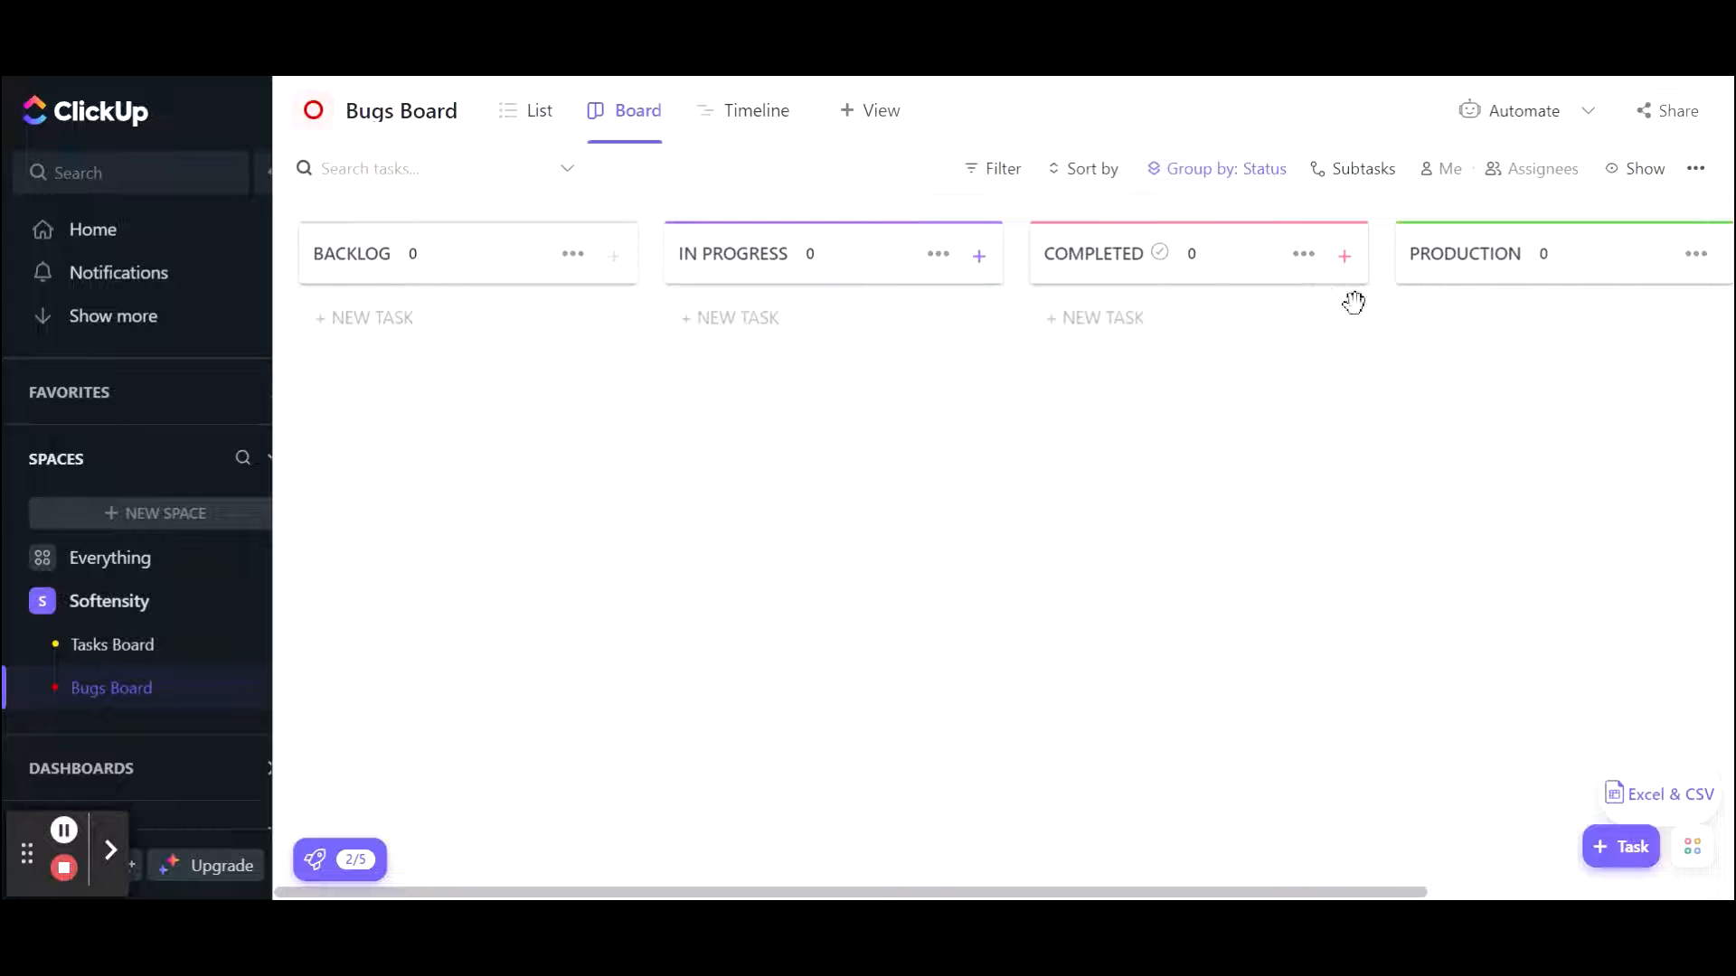
# Add a red active status named REJECTED to the Bugs Board and save the statuses.
pyautogui.click(1304, 255)
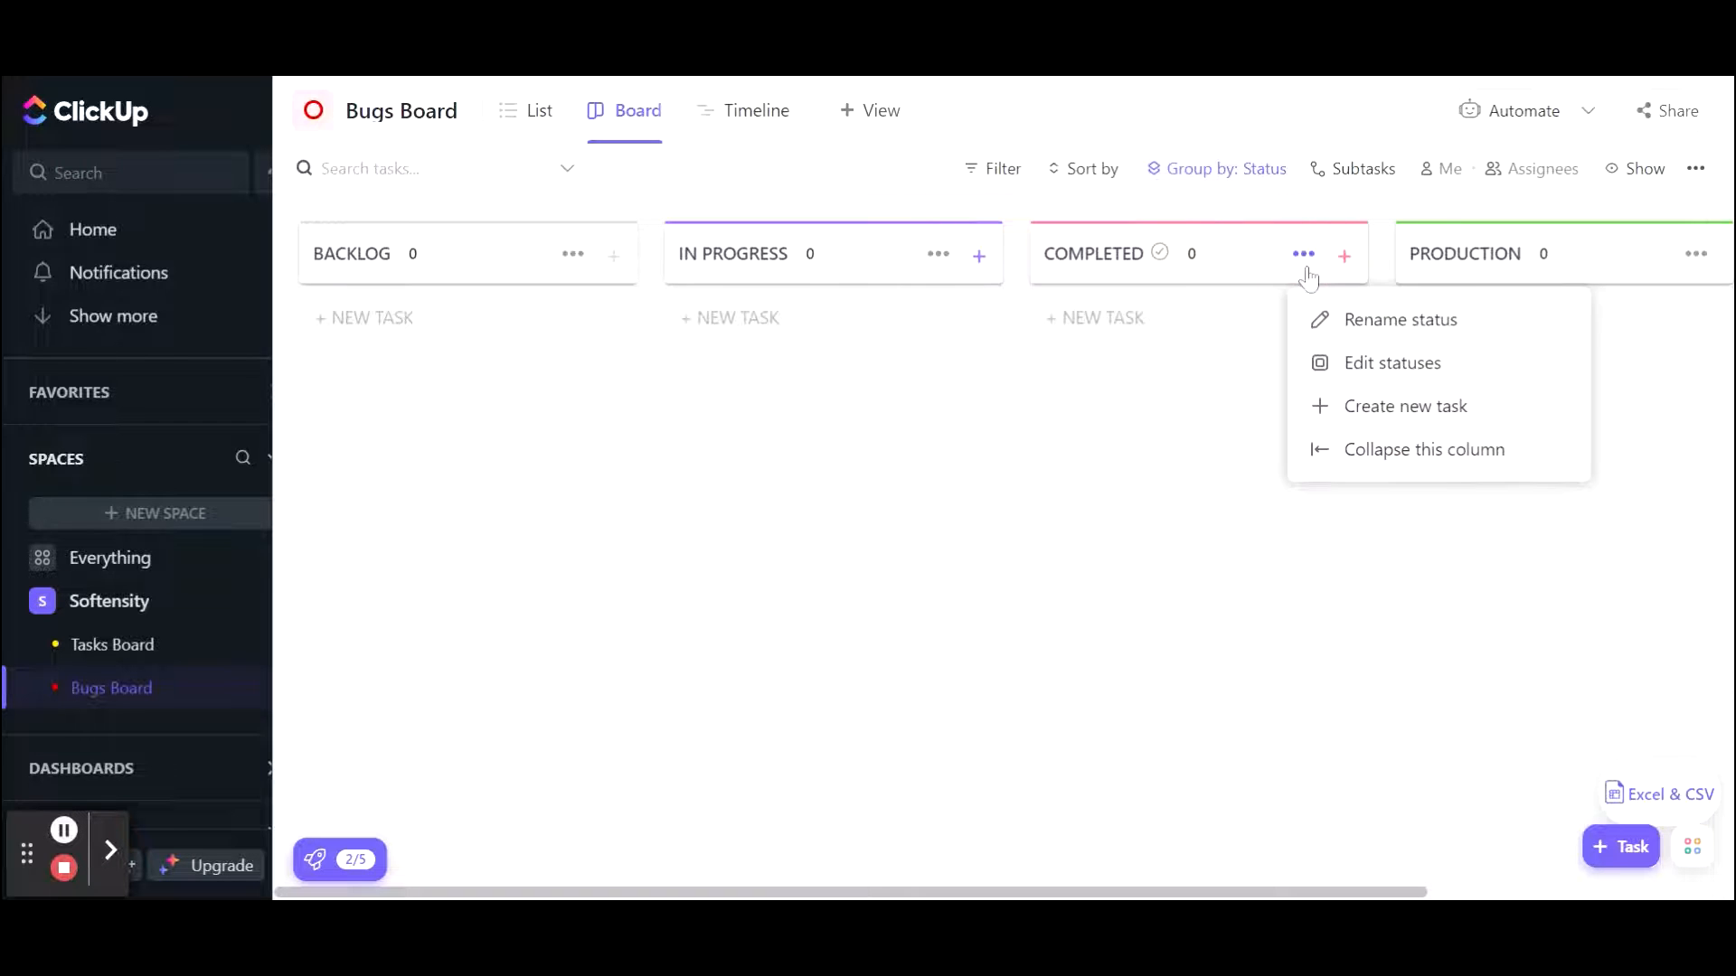
pyautogui.click(1358, 360)
pyautogui.click(1003, 452)
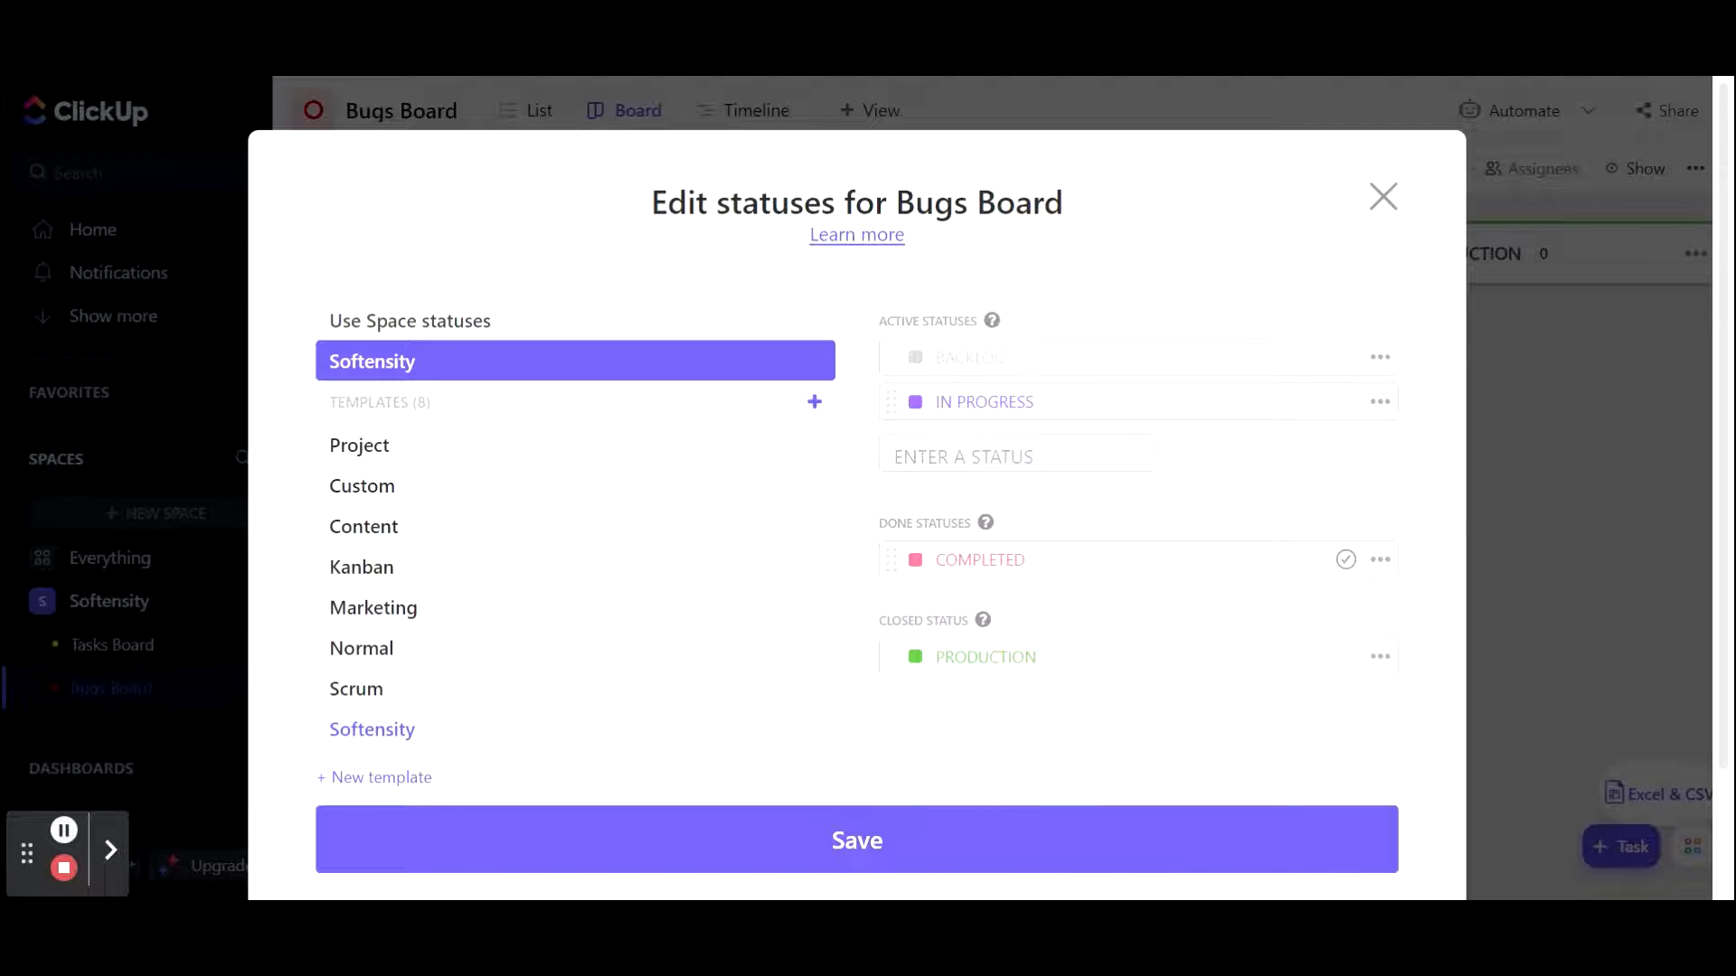
pyautogui.write('REJECTED')
pyautogui.press('Return')
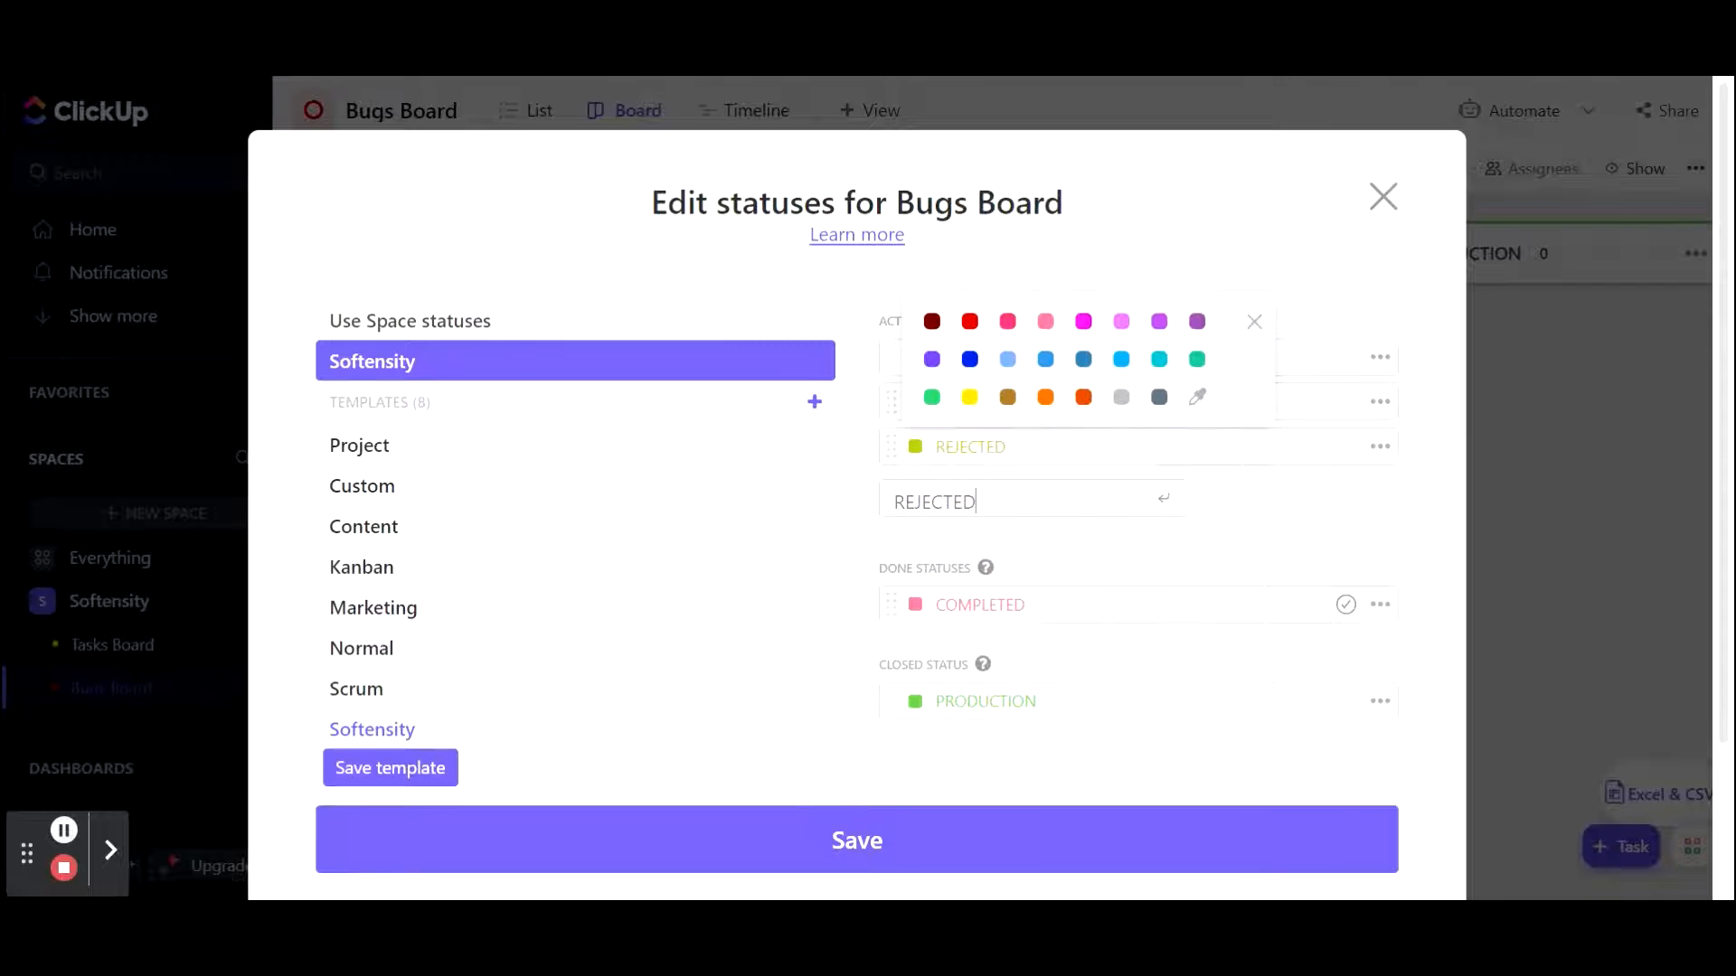
pyautogui.click(970, 322)
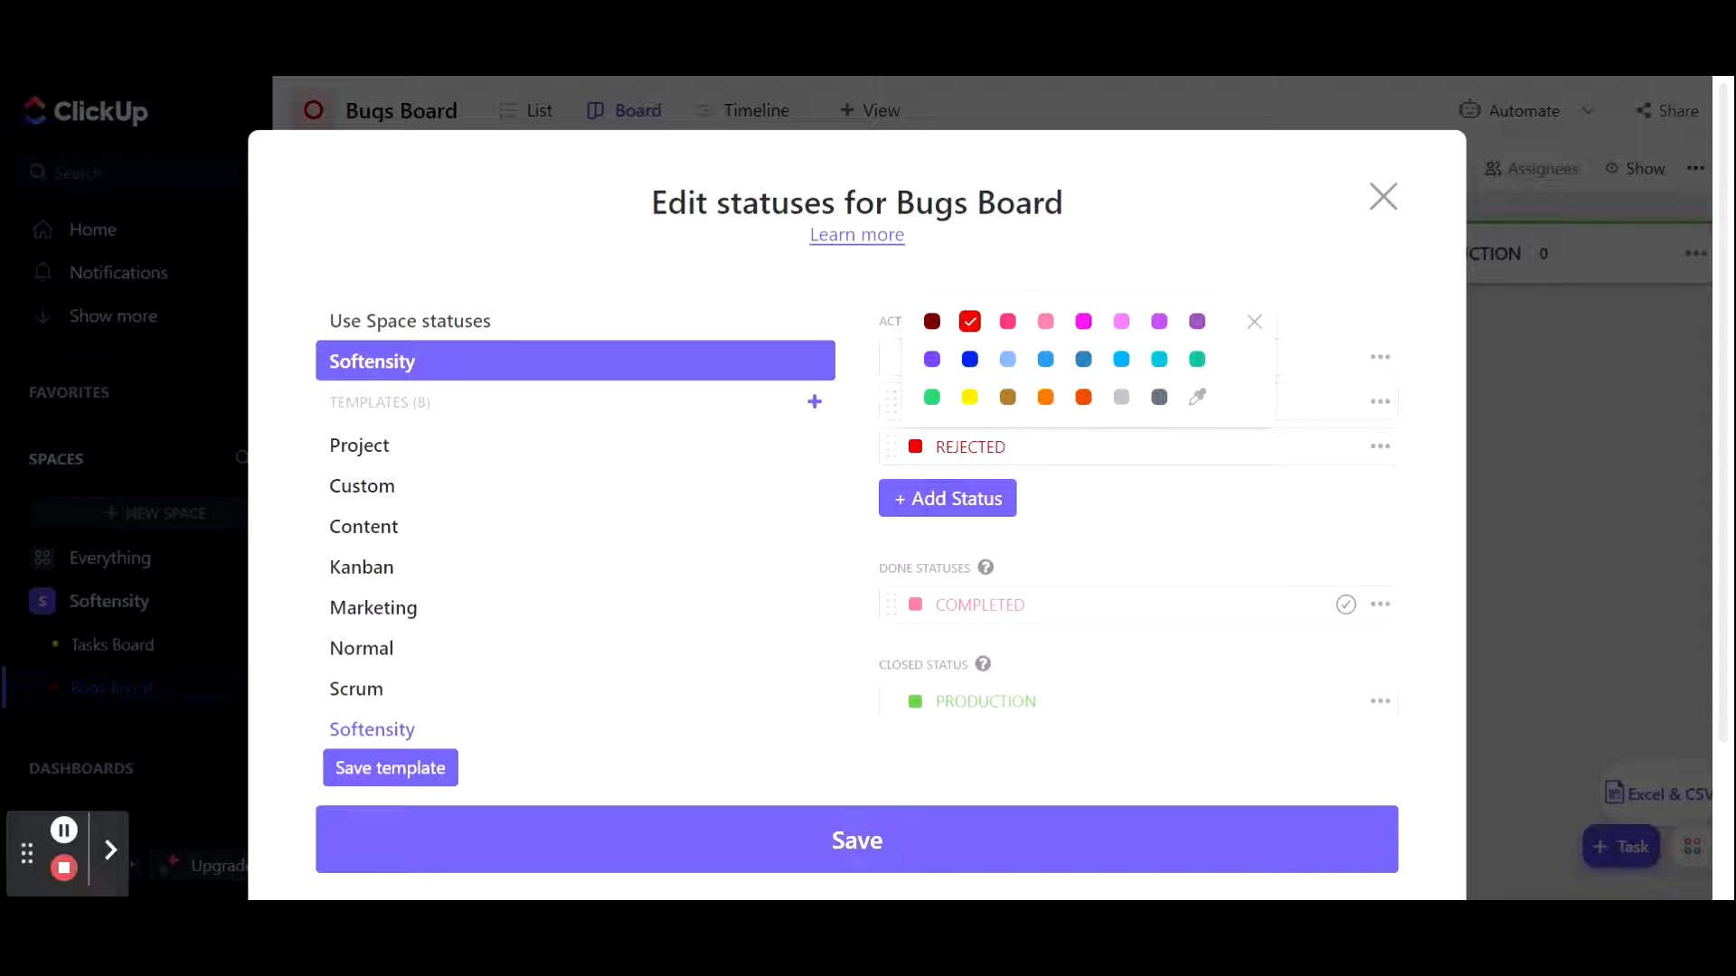
pyautogui.click(1163, 504)
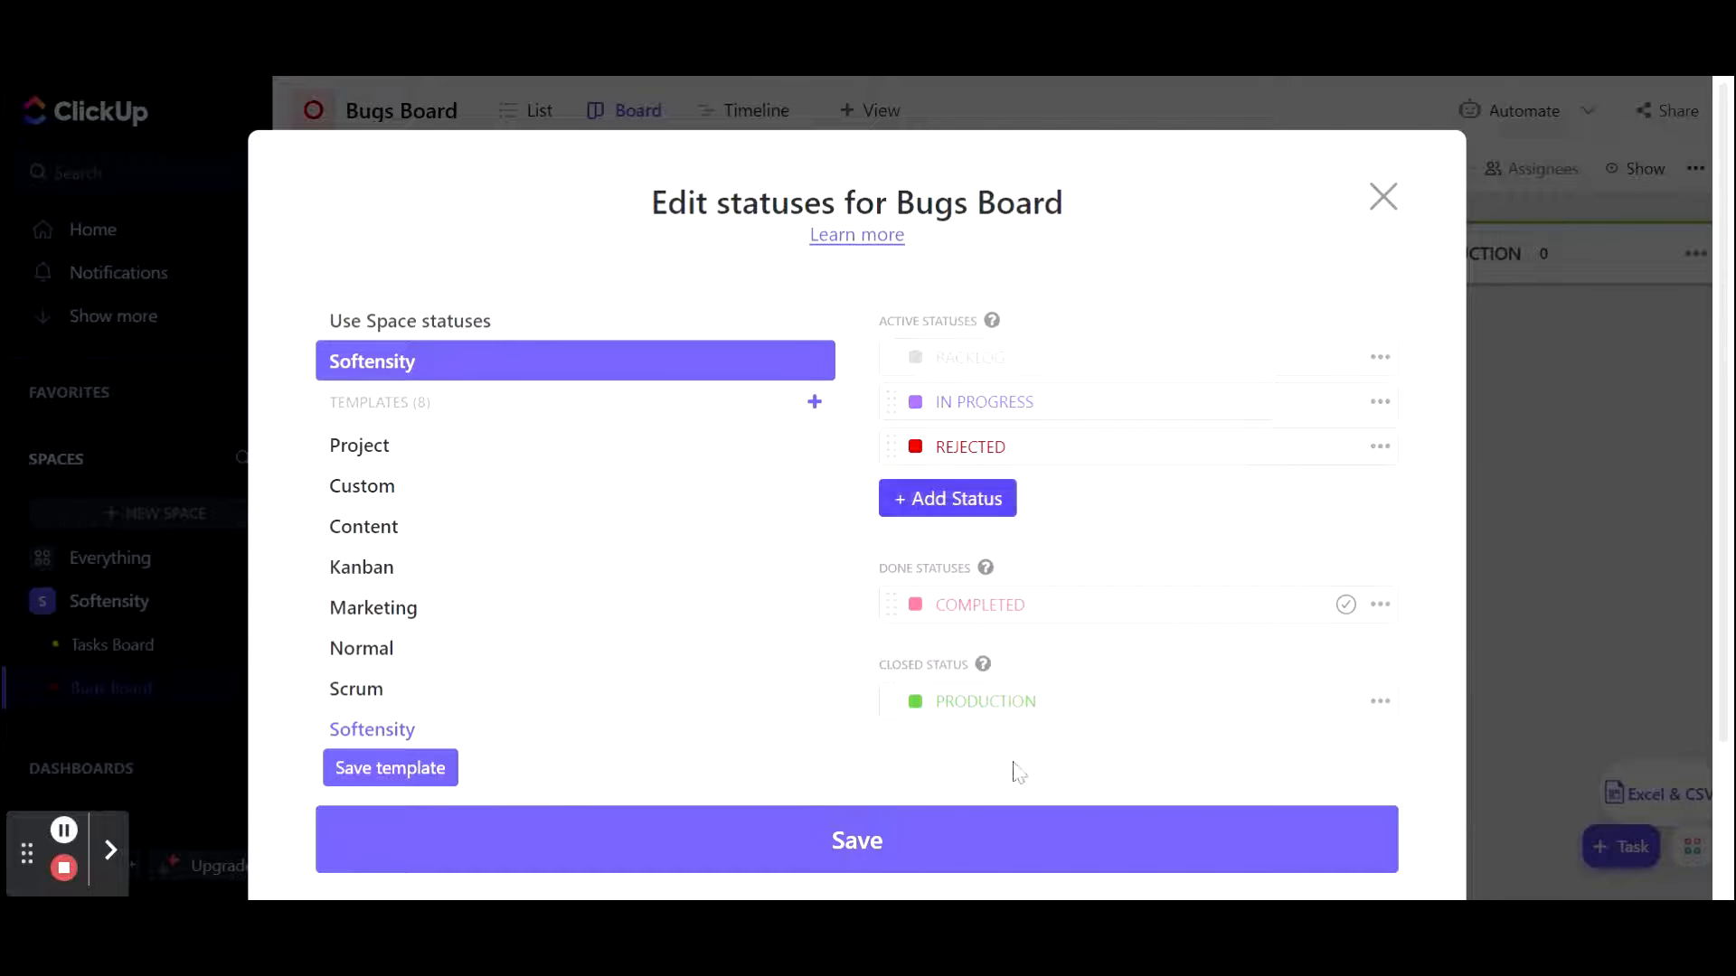
pyautogui.click(999, 850)
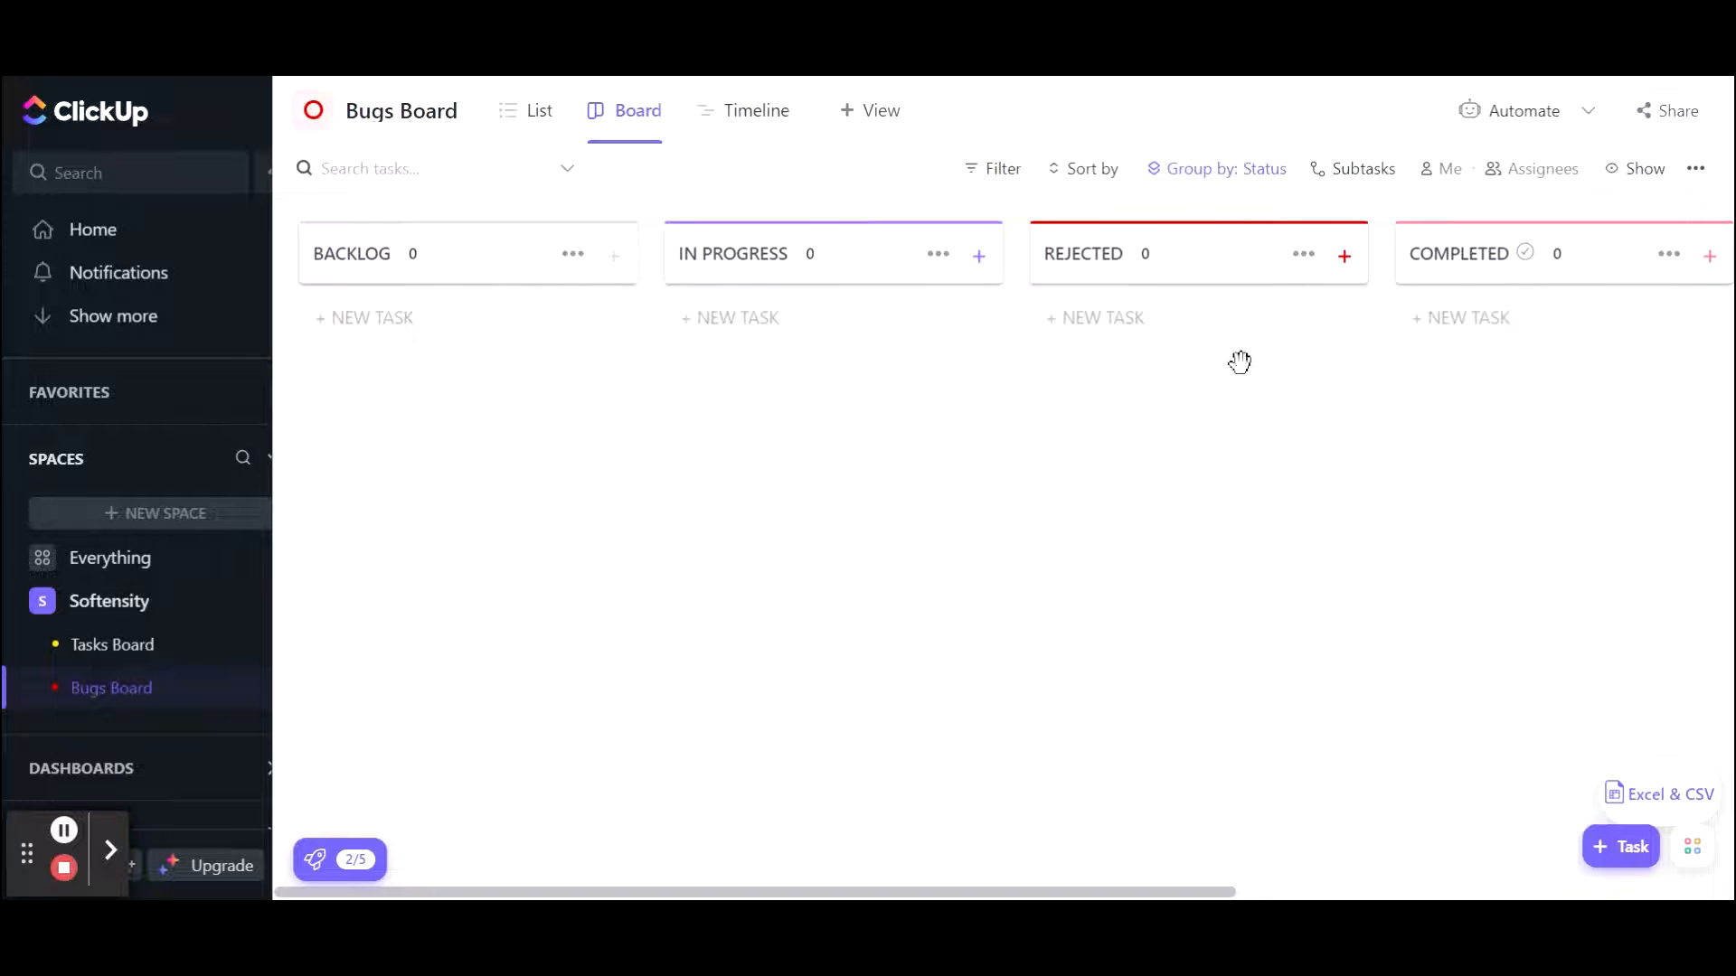
# Start a new Bugs Board automation from the status template that changes priority when a task's status changes.
pyautogui.click(1477, 121)
pyautogui.click(1541, 260)
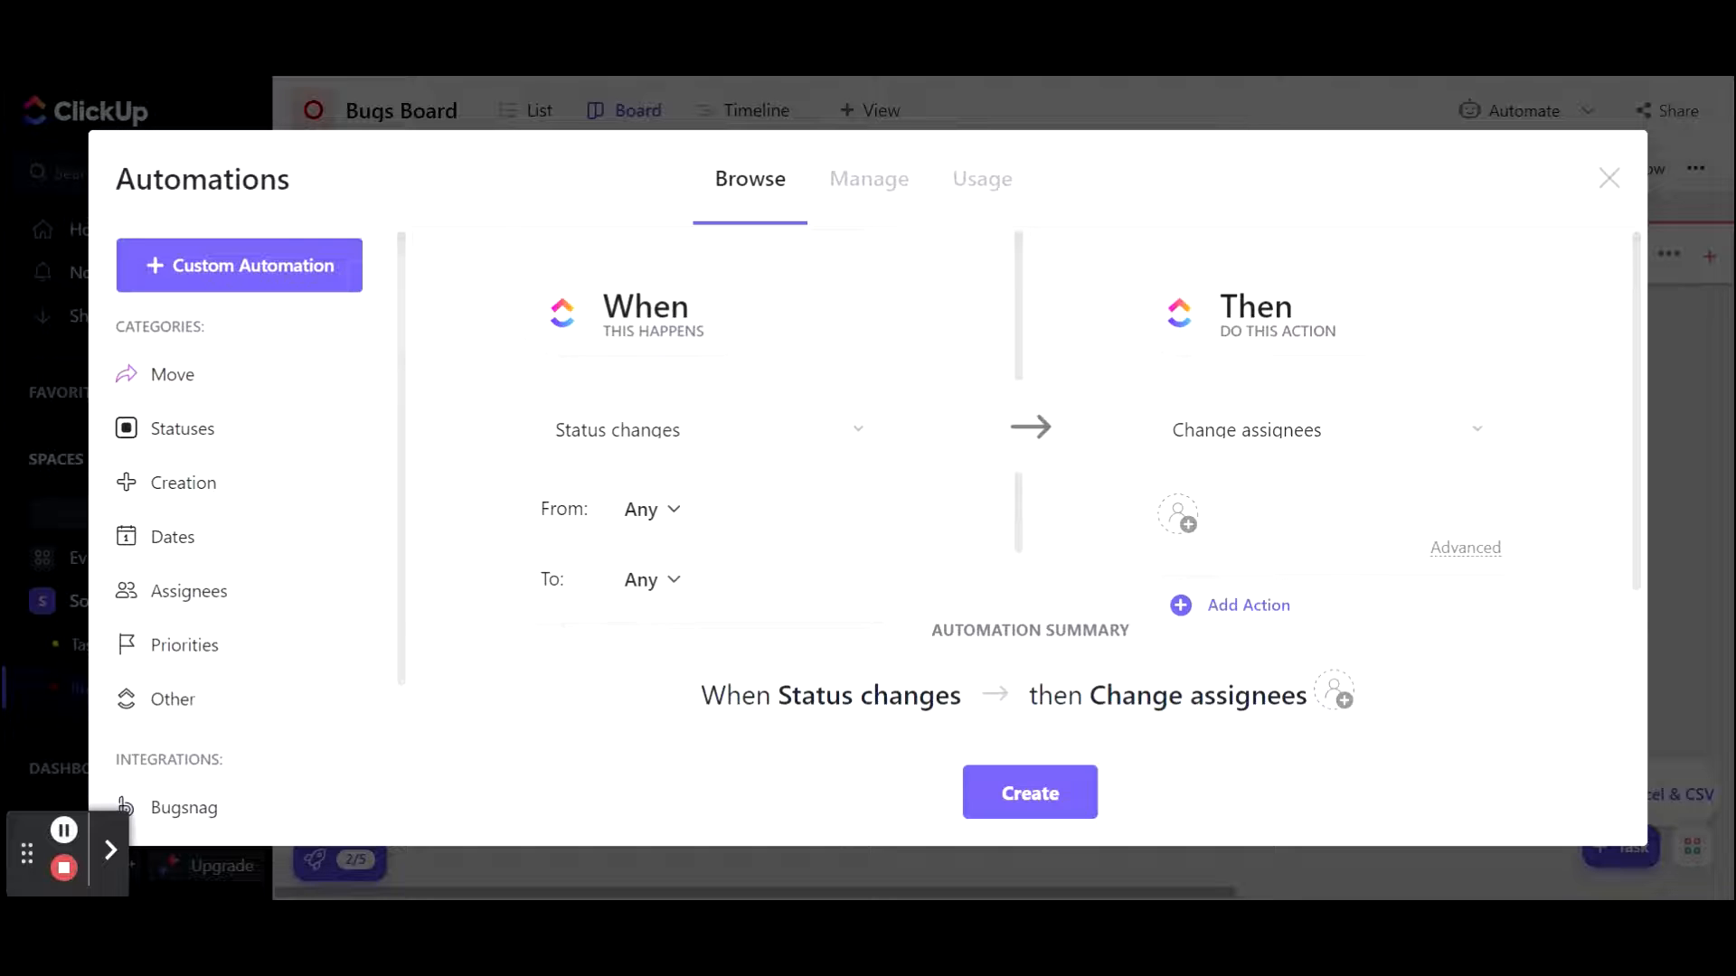
pyautogui.click(273, 452)
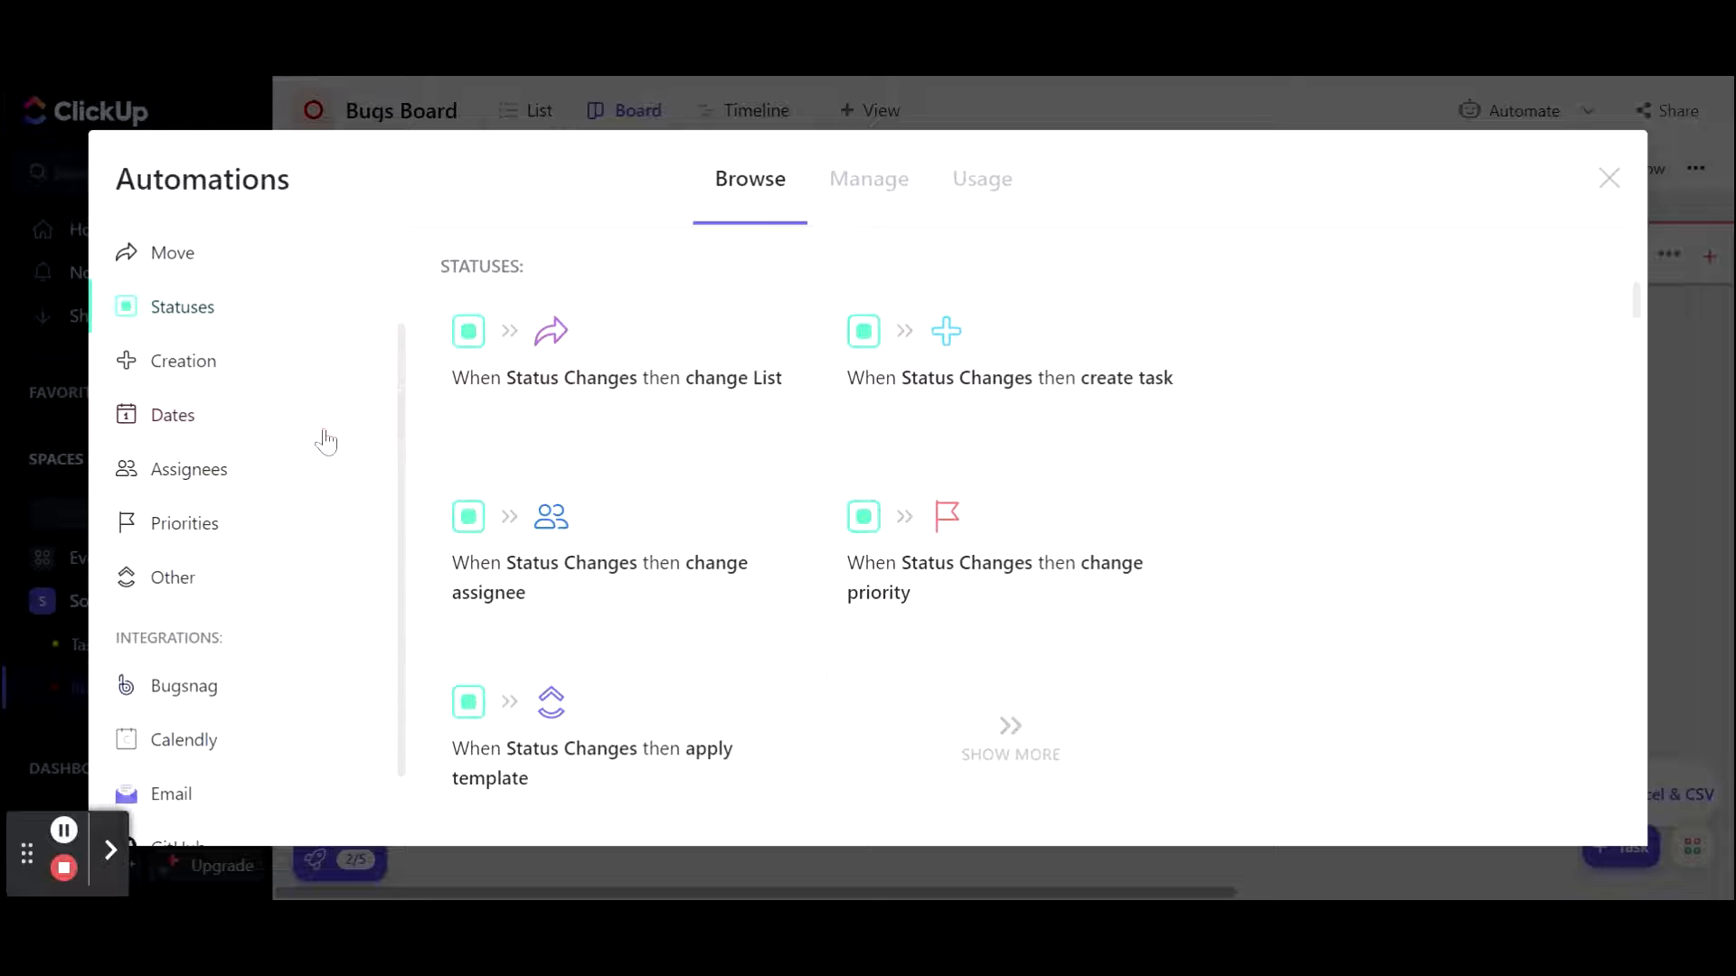
pyautogui.scroll(2, 1363, 476)
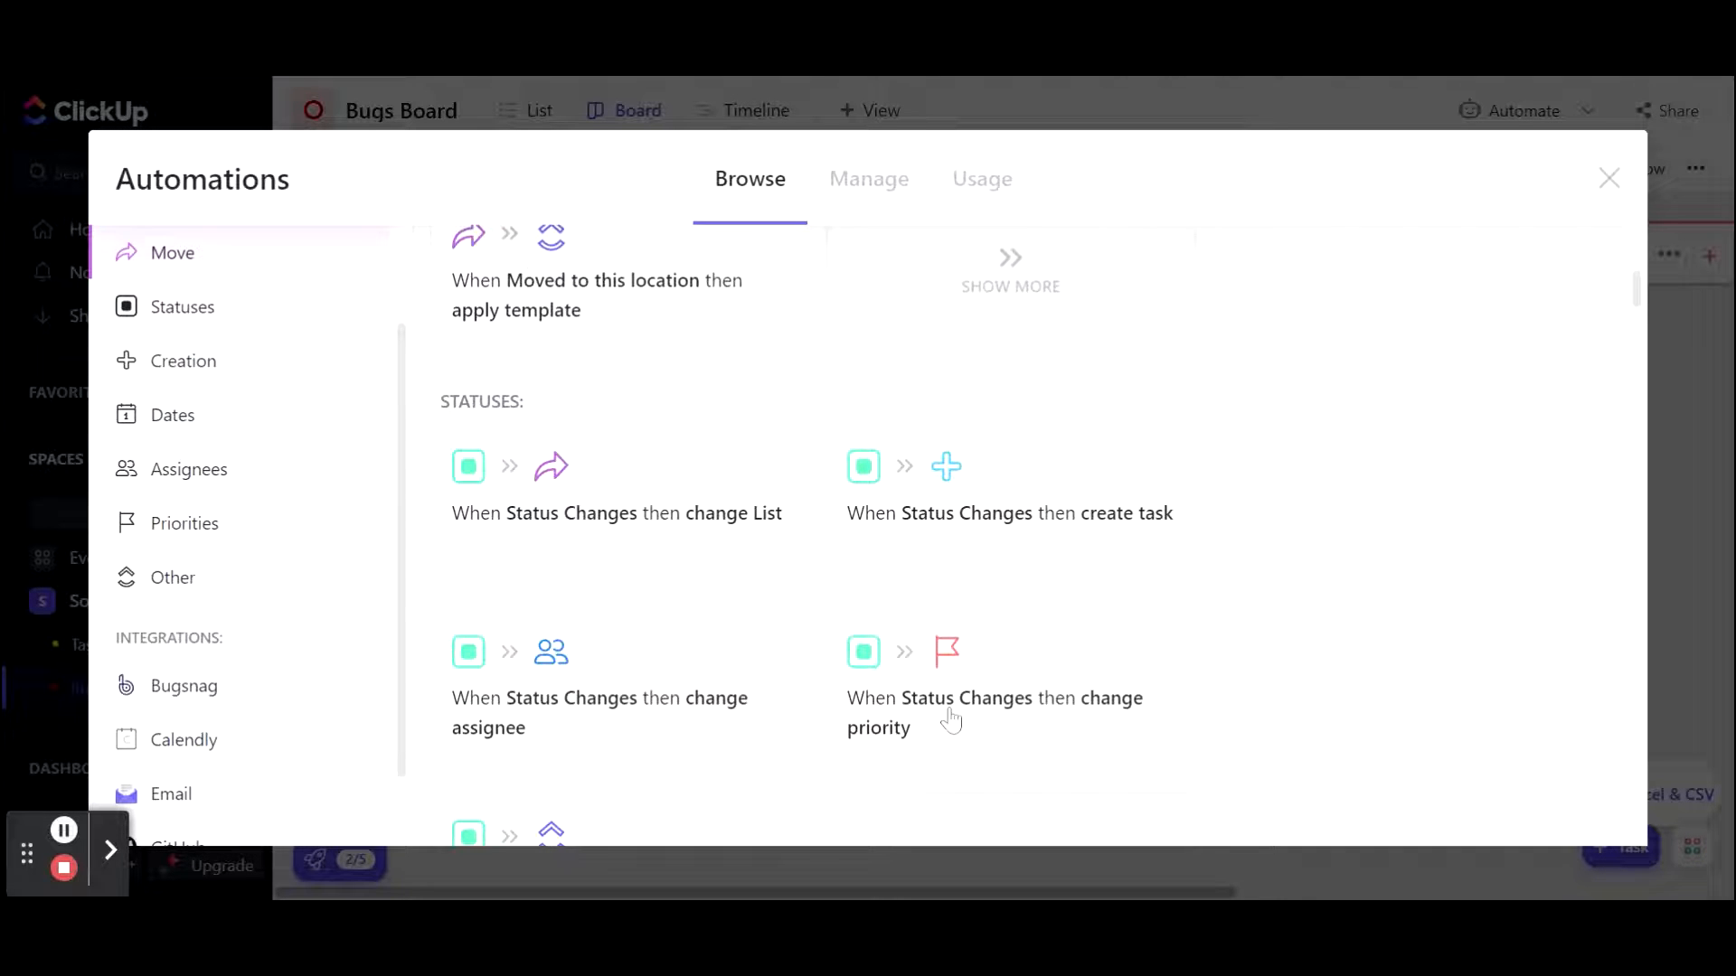
pyautogui.click(1014, 724)
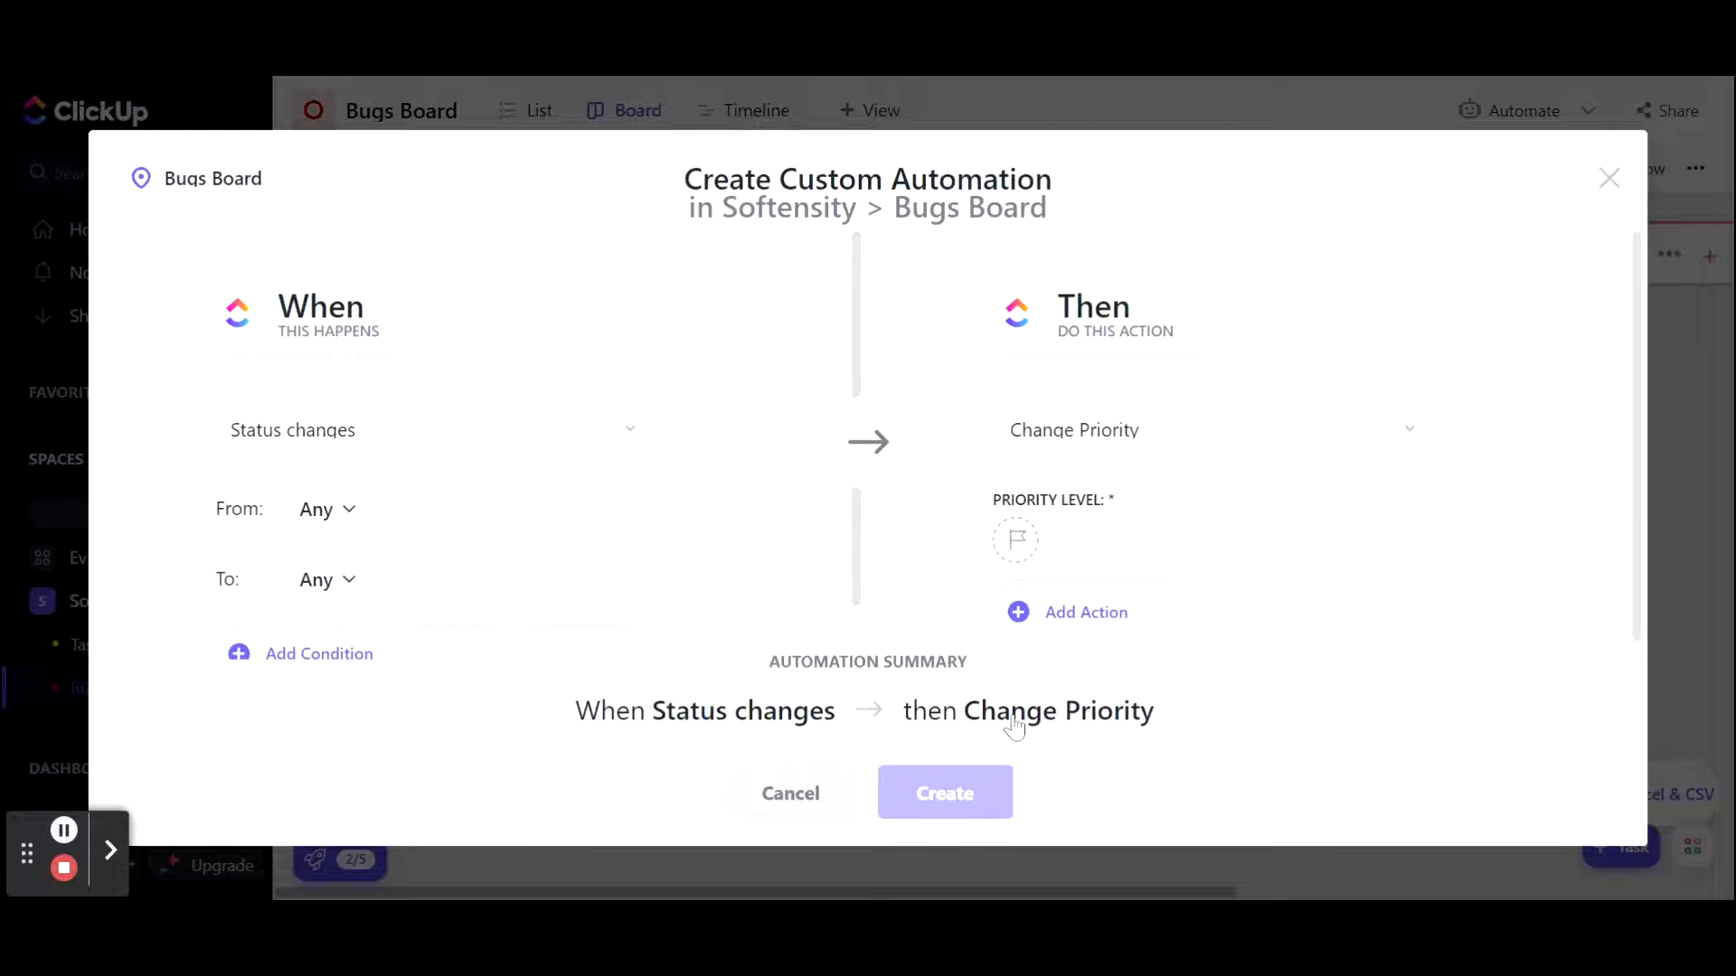
# Set the automation trigger to a status change from any status to REJECTED.
pyautogui.click(533, 448)
pyautogui.click(659, 504)
pyautogui.click(340, 524)
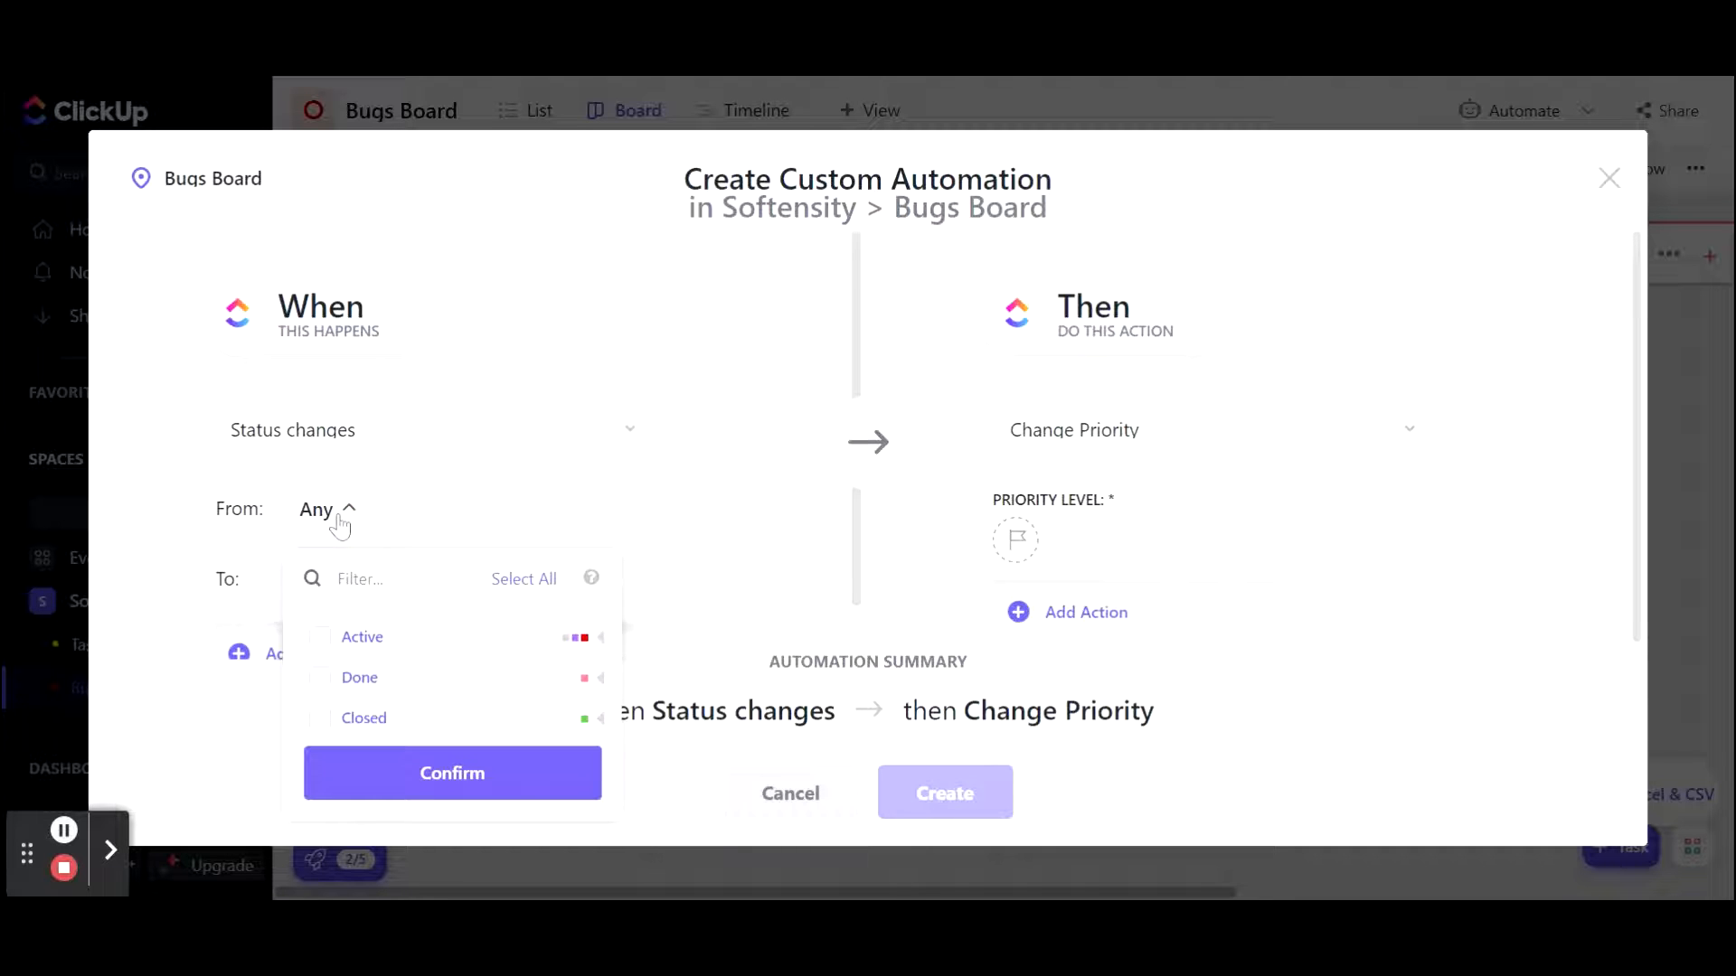
pyautogui.click(398, 509)
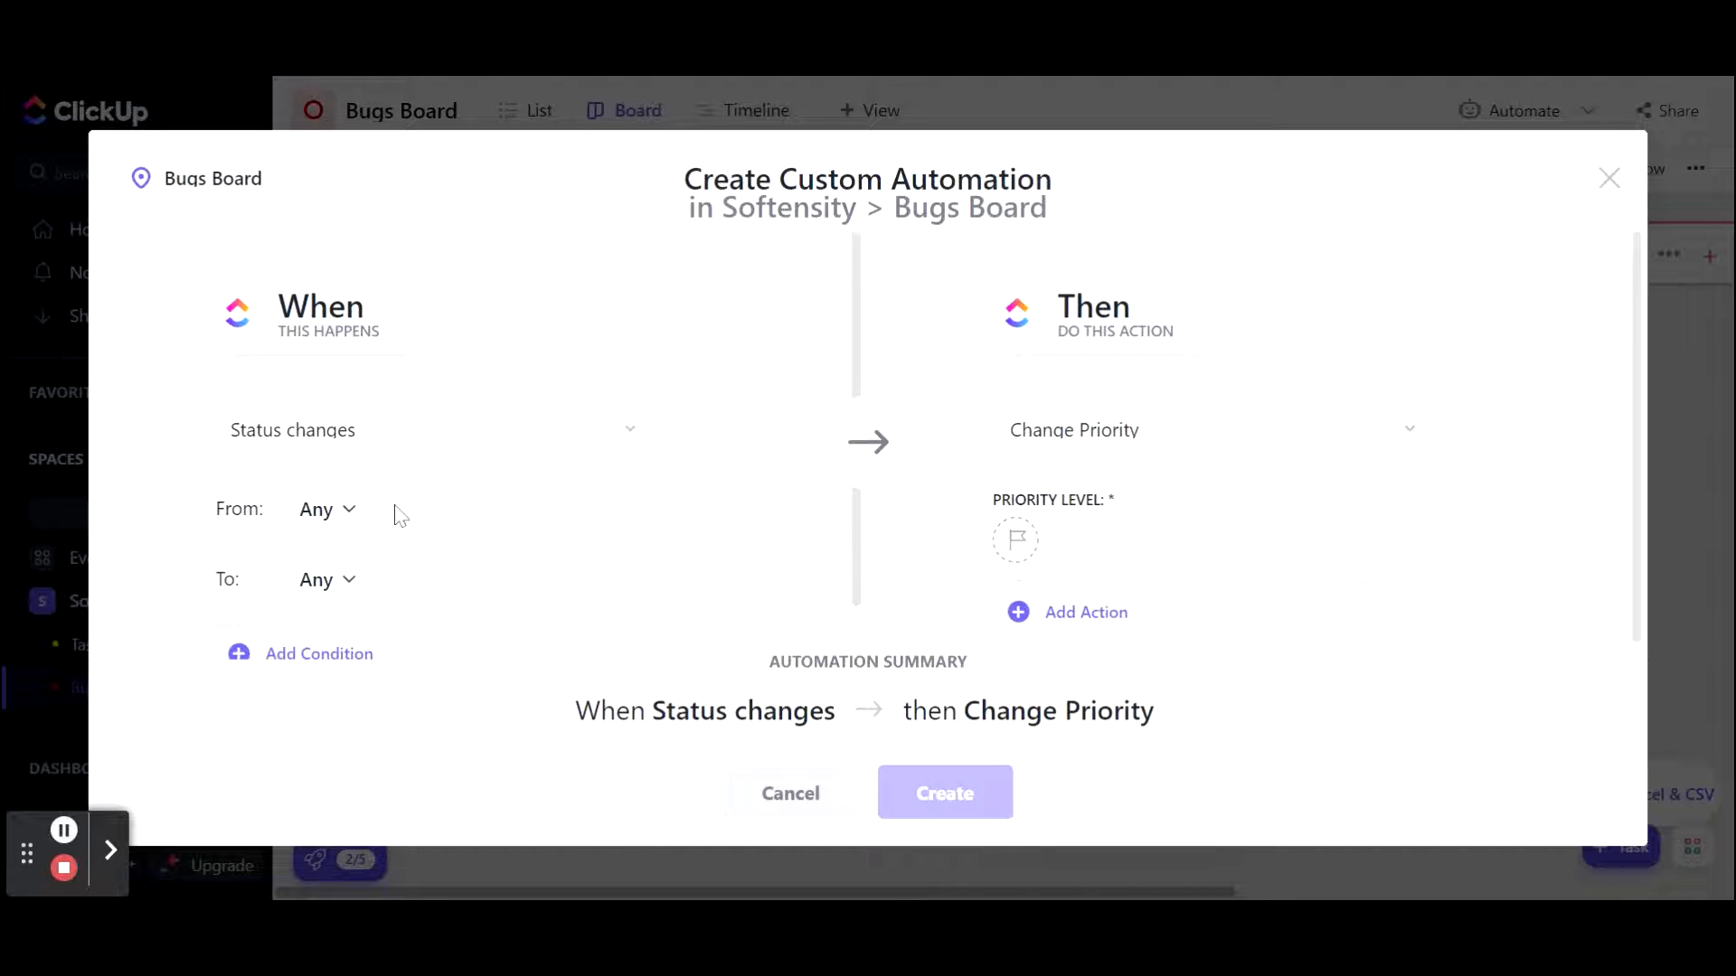
pyautogui.click(351, 601)
pyautogui.click(601, 715)
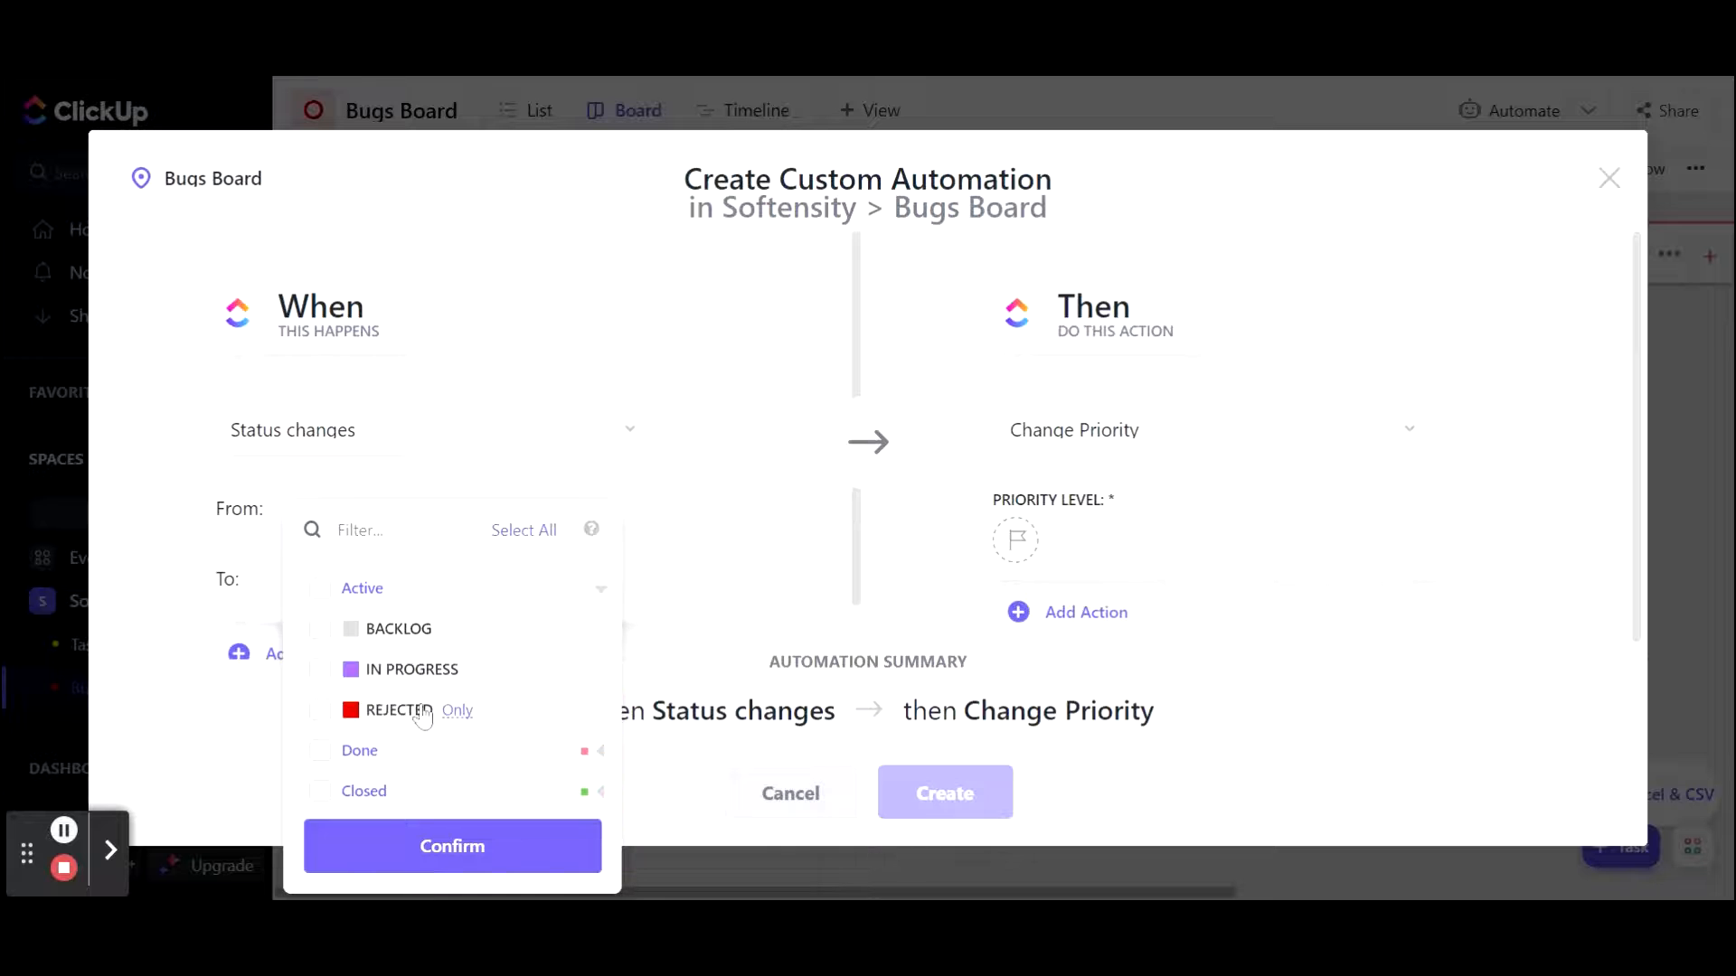
pyautogui.click(321, 711)
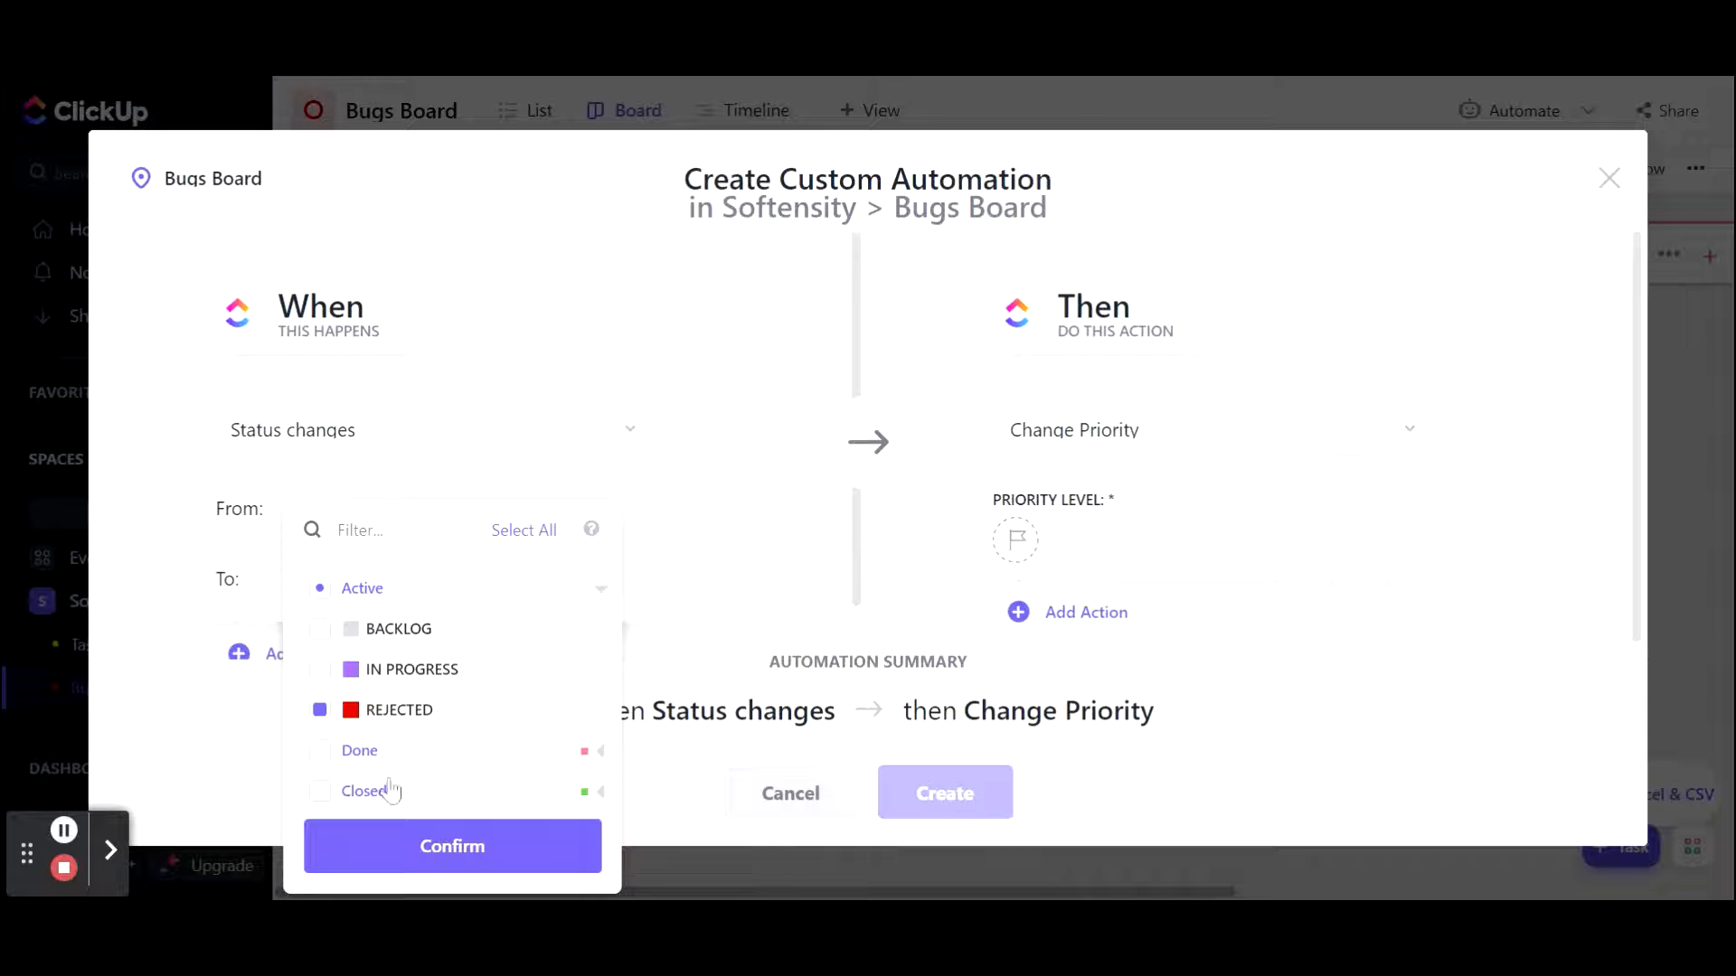
pyautogui.click(439, 848)
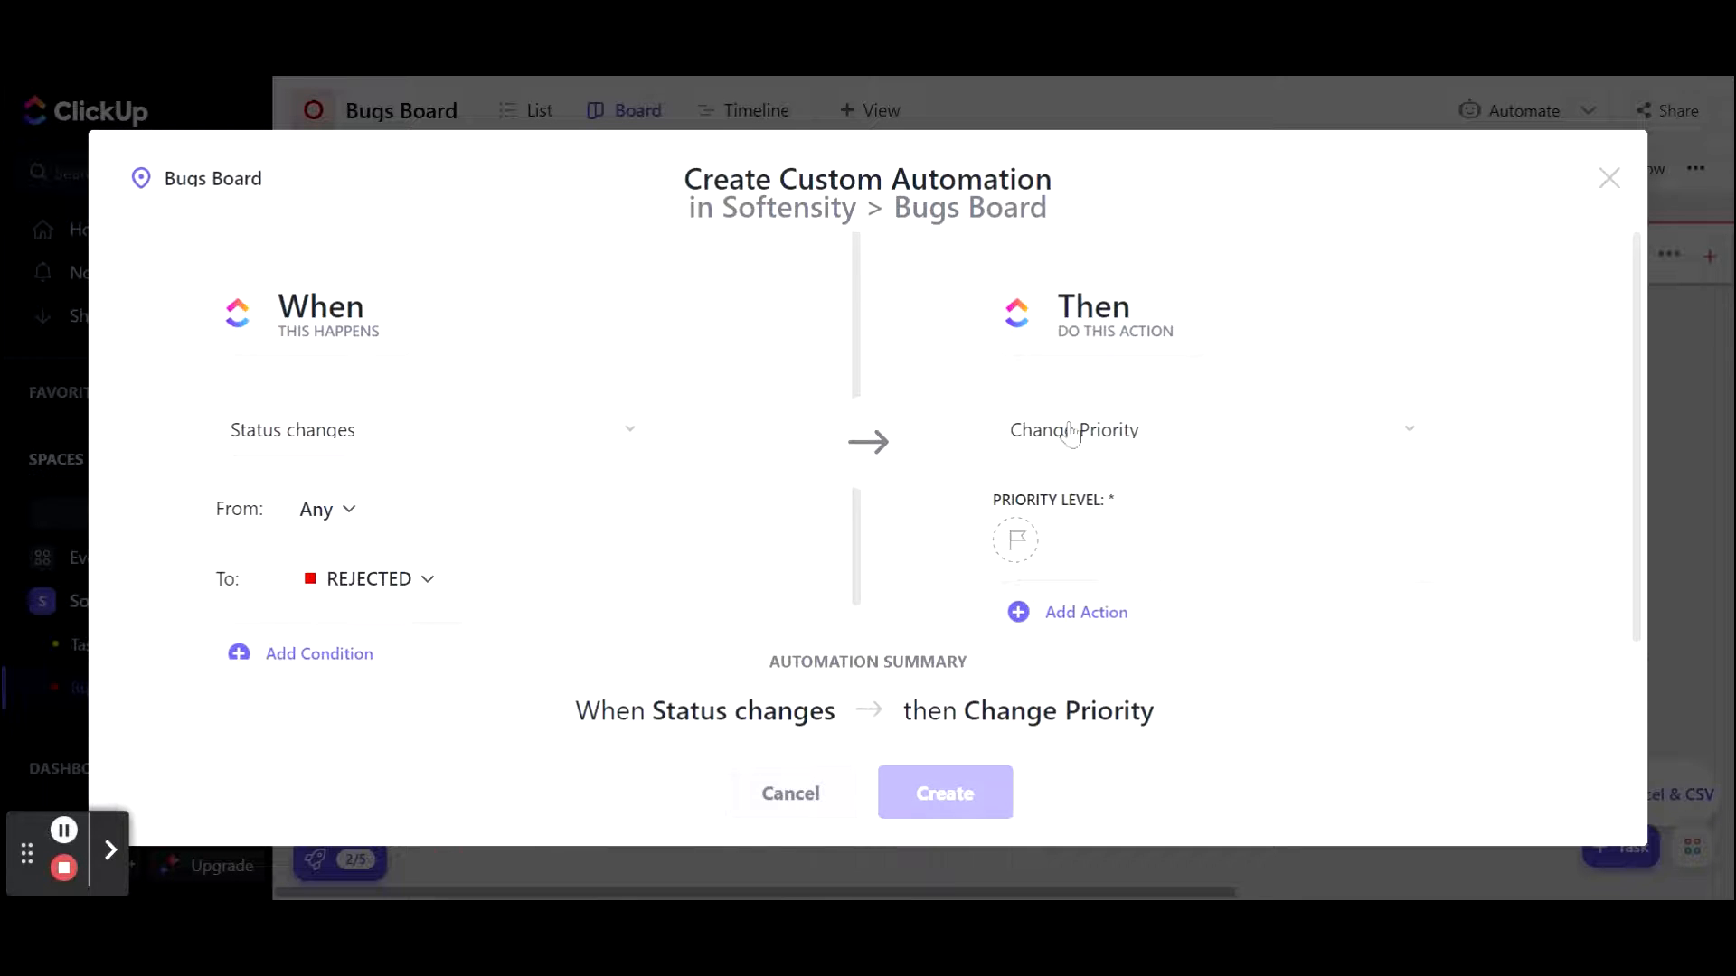
# Set the automation's priority level to Urgent, create the automation, and close the automations window.
pyautogui.click(1037, 544)
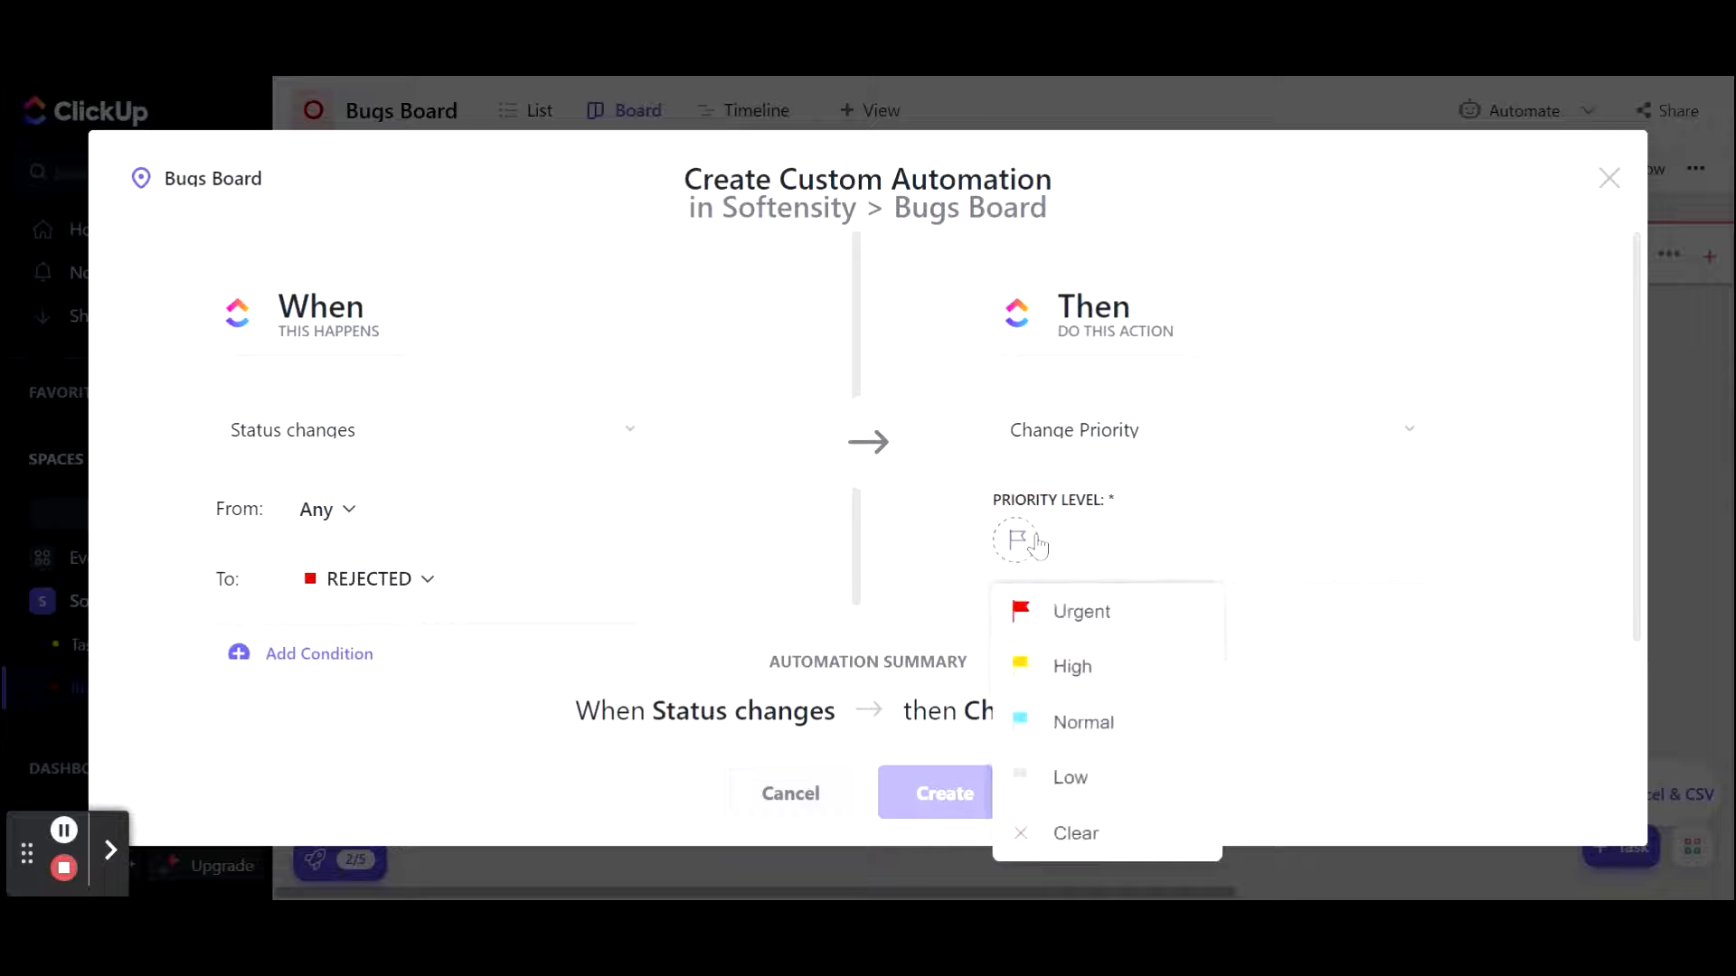
pyautogui.click(1056, 607)
pyautogui.click(968, 798)
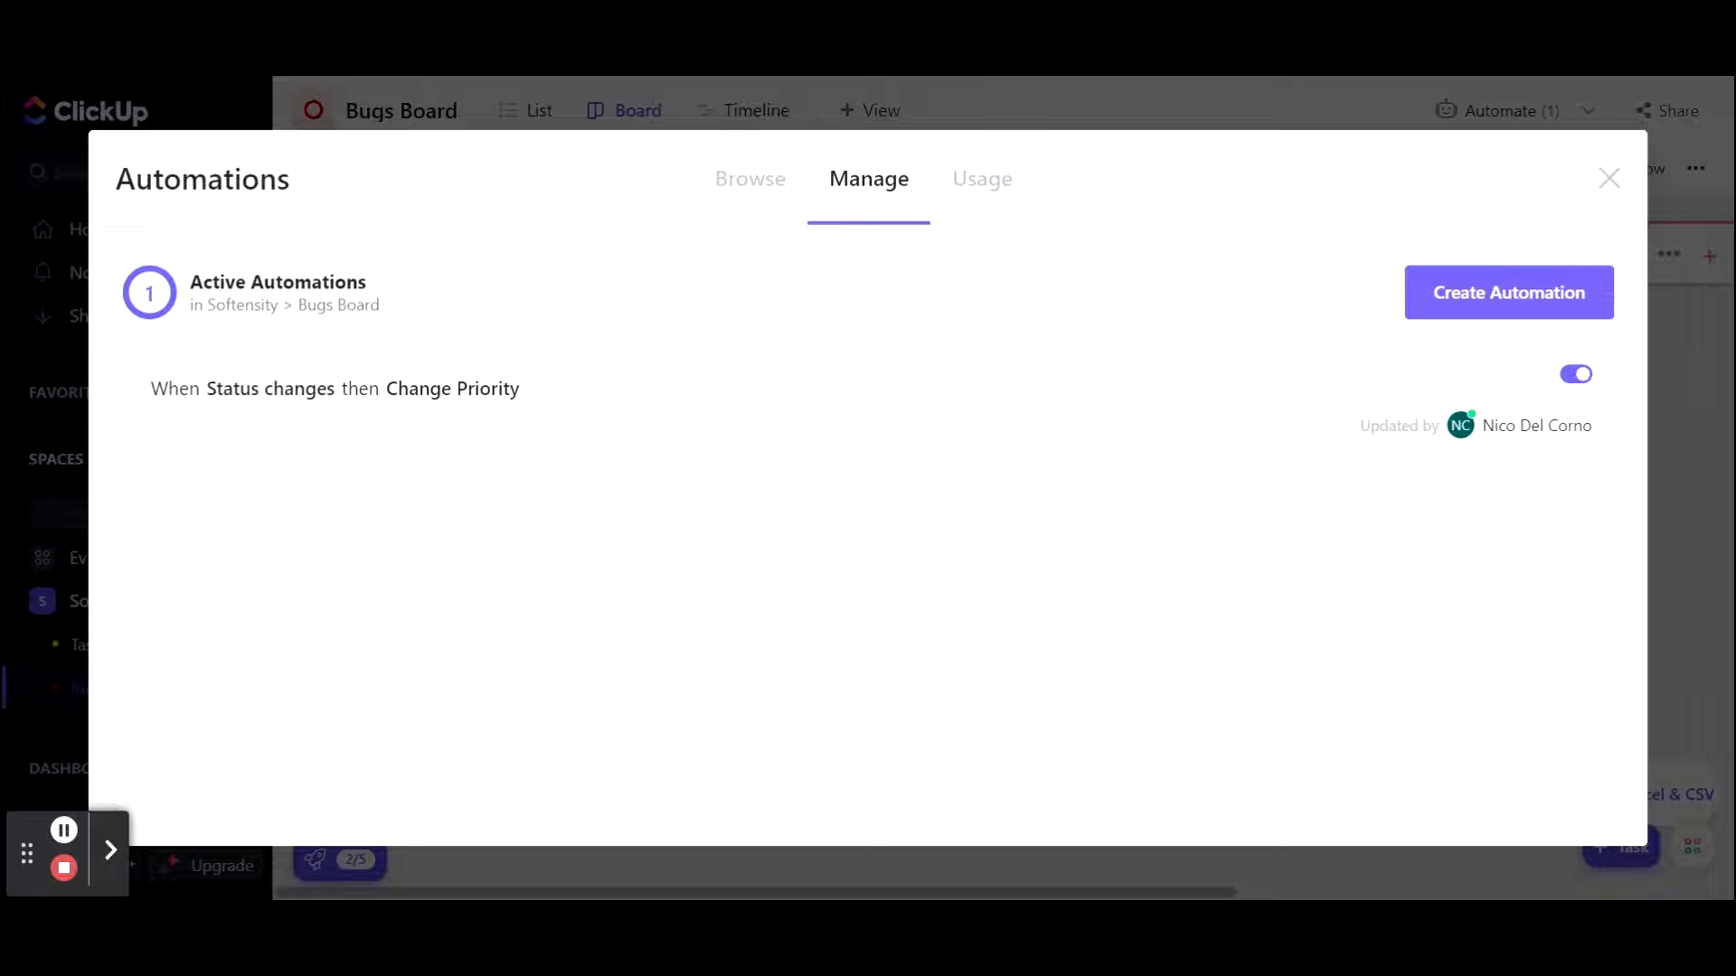
pyautogui.click(1607, 180)
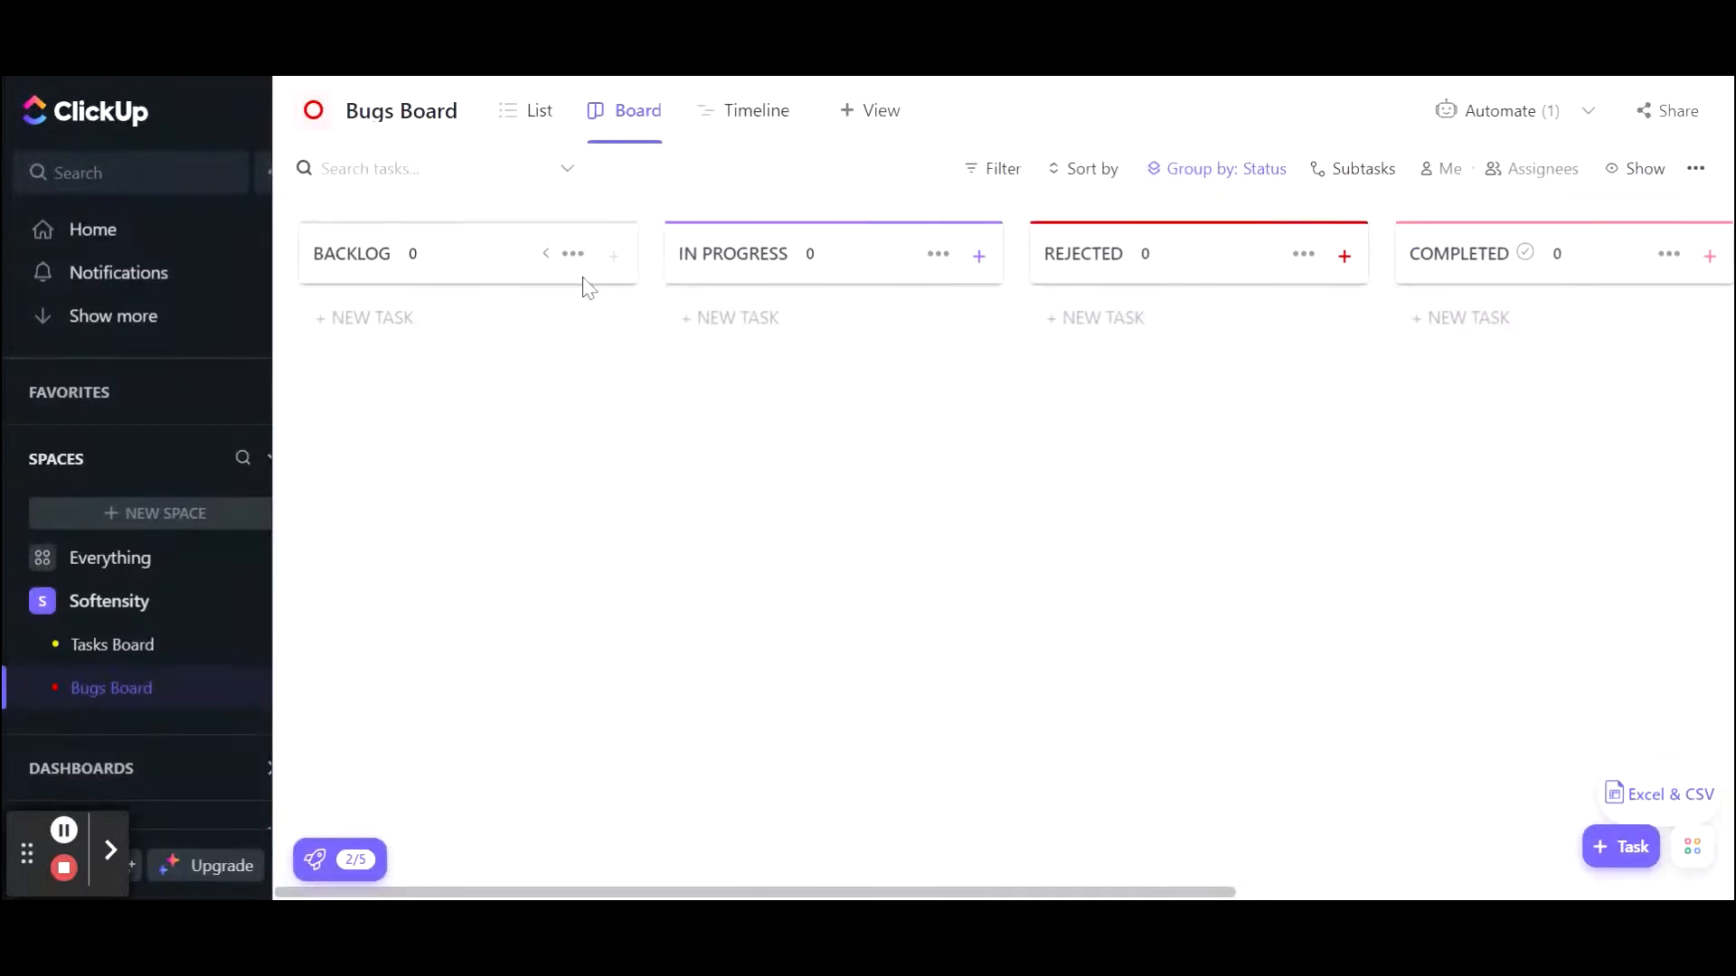
# Create a task named "Error 500 on login" in the Bugs Board's BACKLOG status.
pyautogui.click(614, 256)
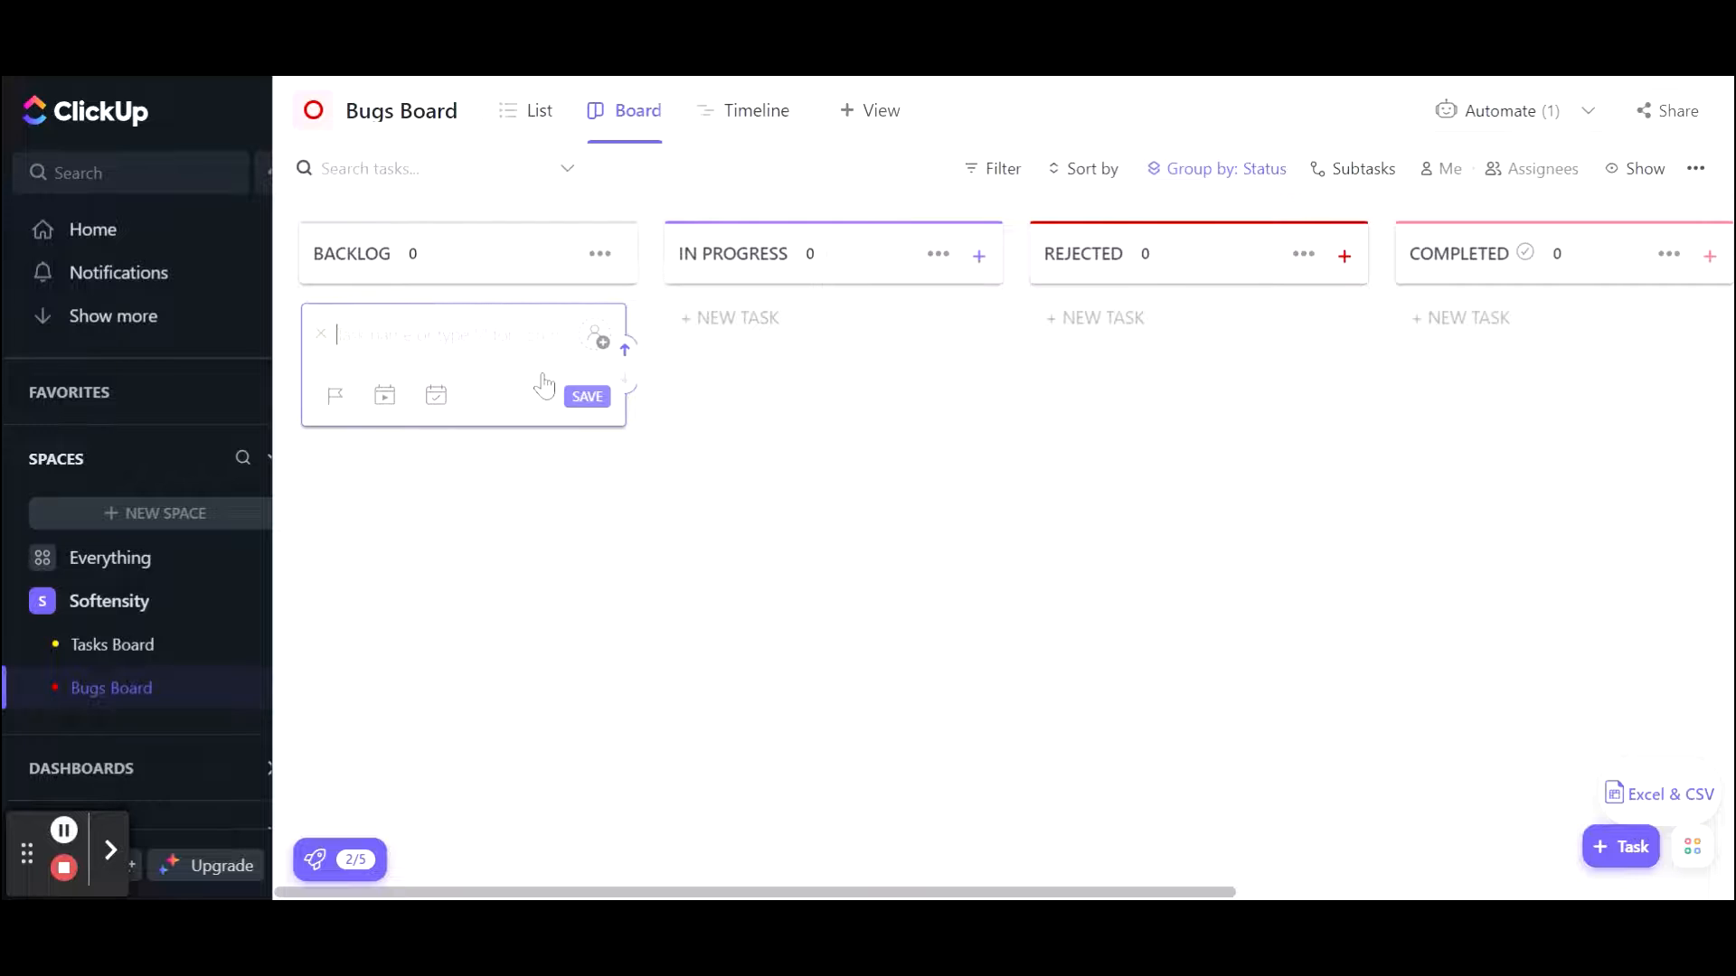
pyautogui.write('Error 500 on login')
pyautogui.press('Return')
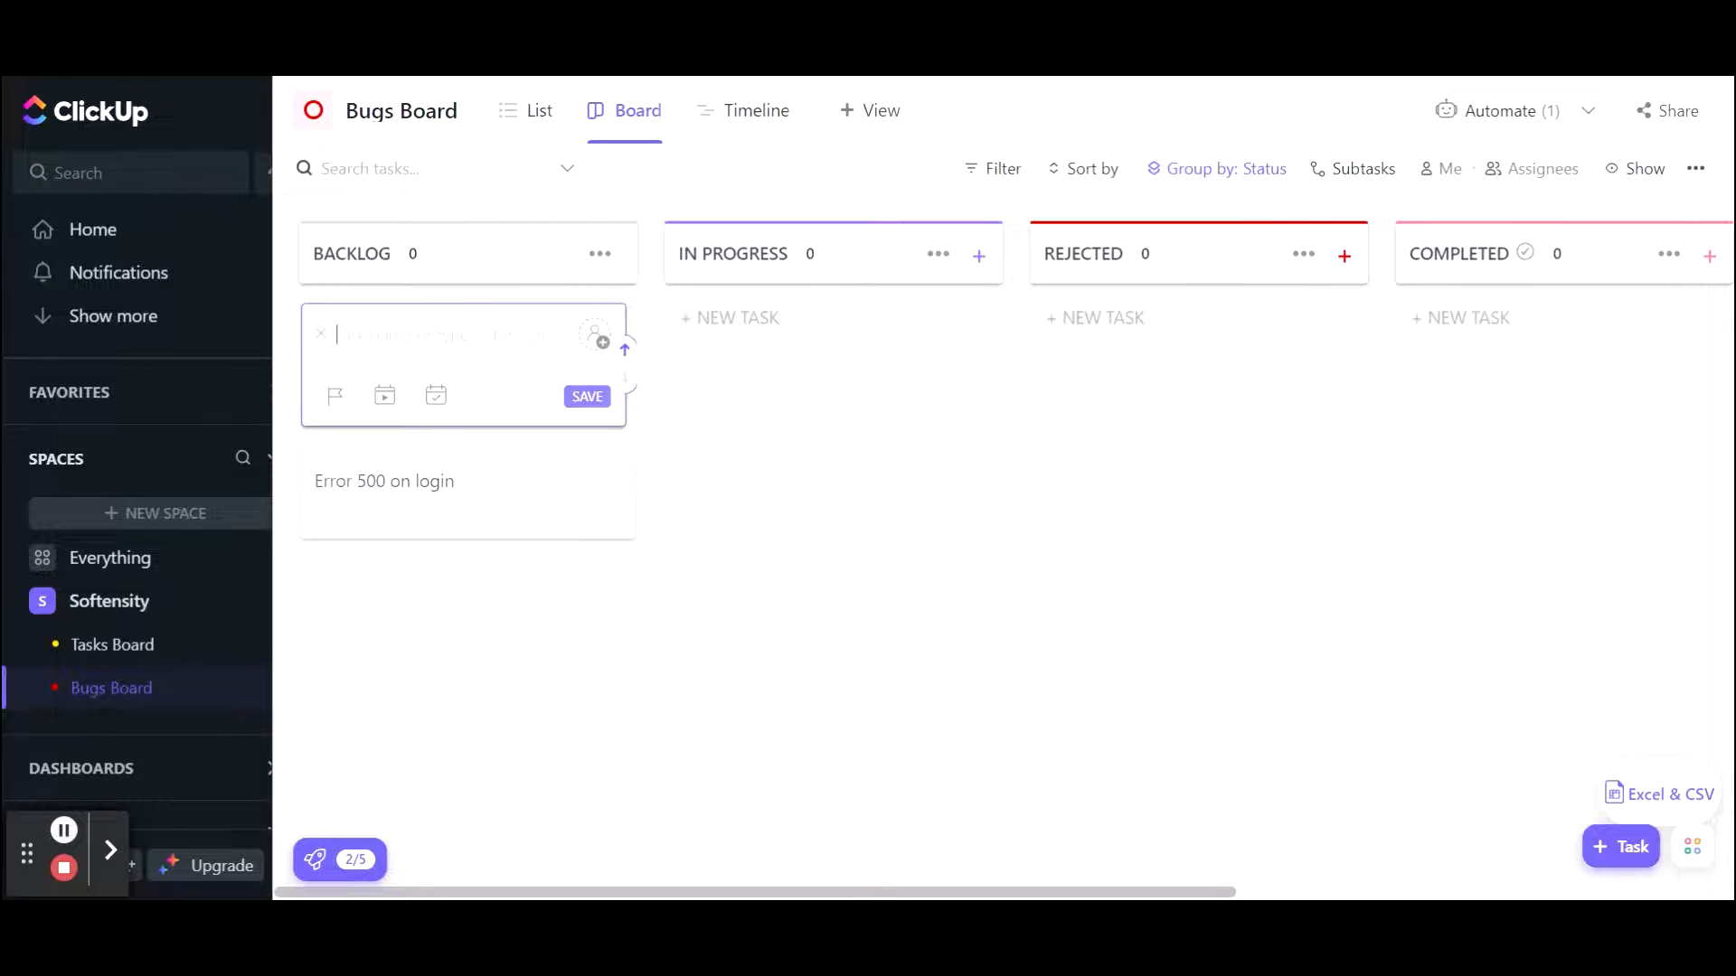
pyautogui.click(948, 456)
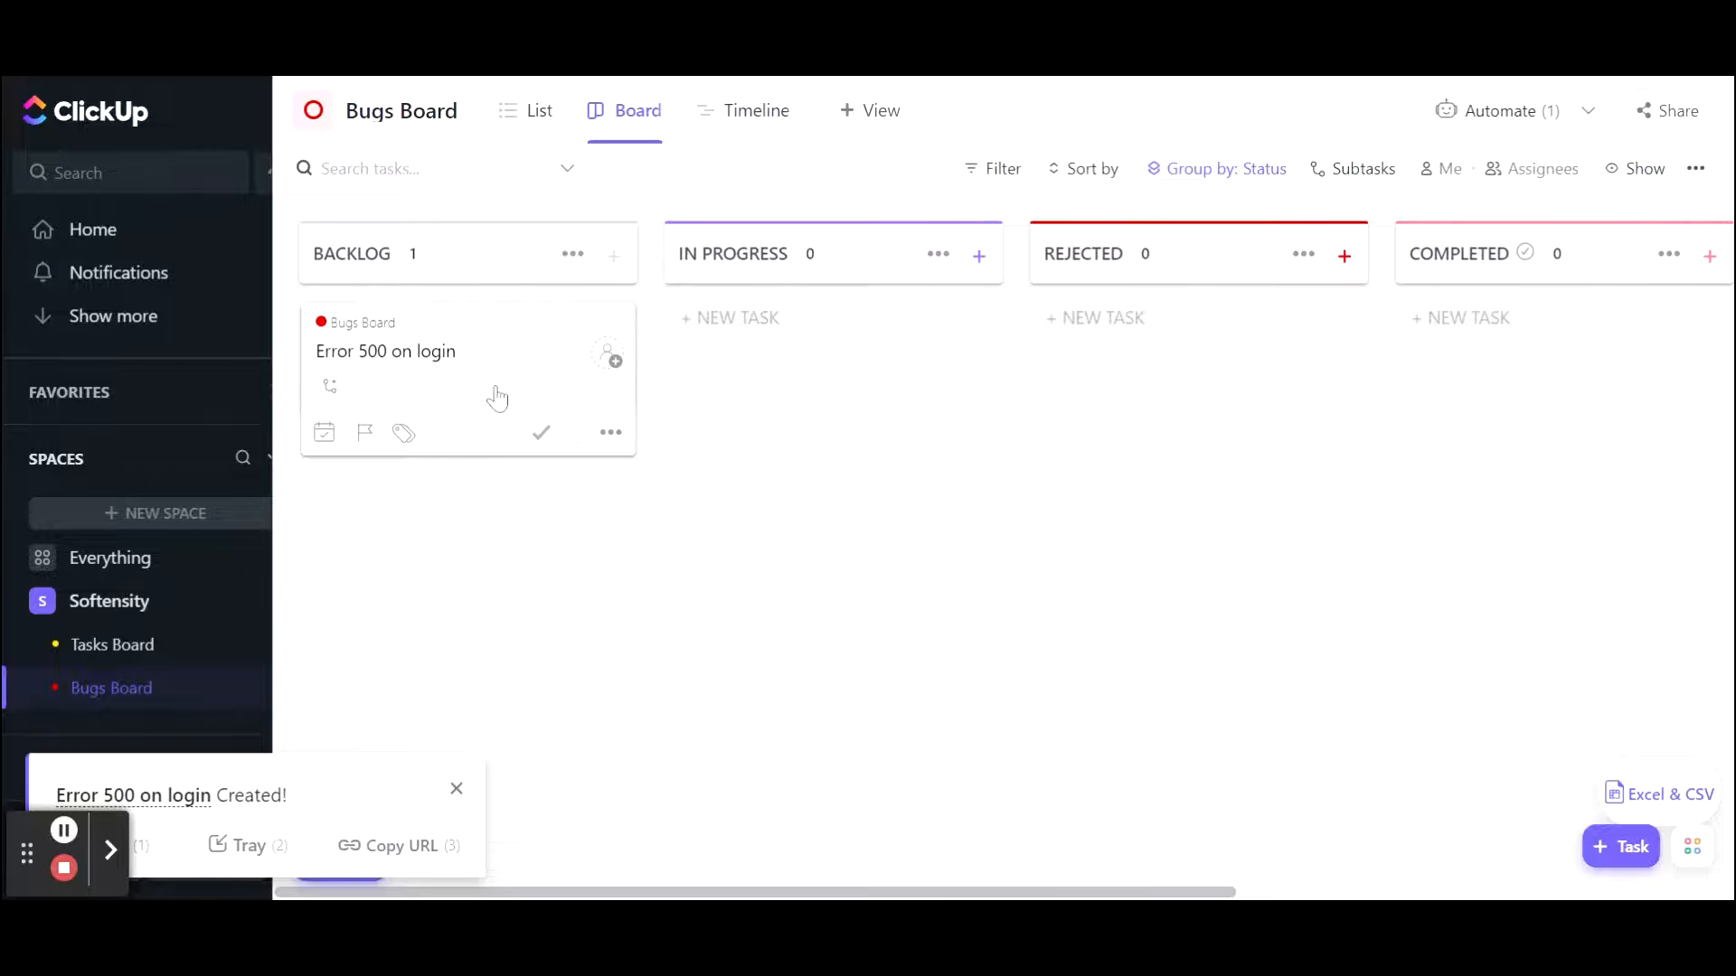
# Test the automation by moving the "Error 500 on login" task through COMPLETED to REJECTED and checking its priority in the task details.
pyautogui.moveTo(449, 356); pyautogui.dragTo(1574, 344)
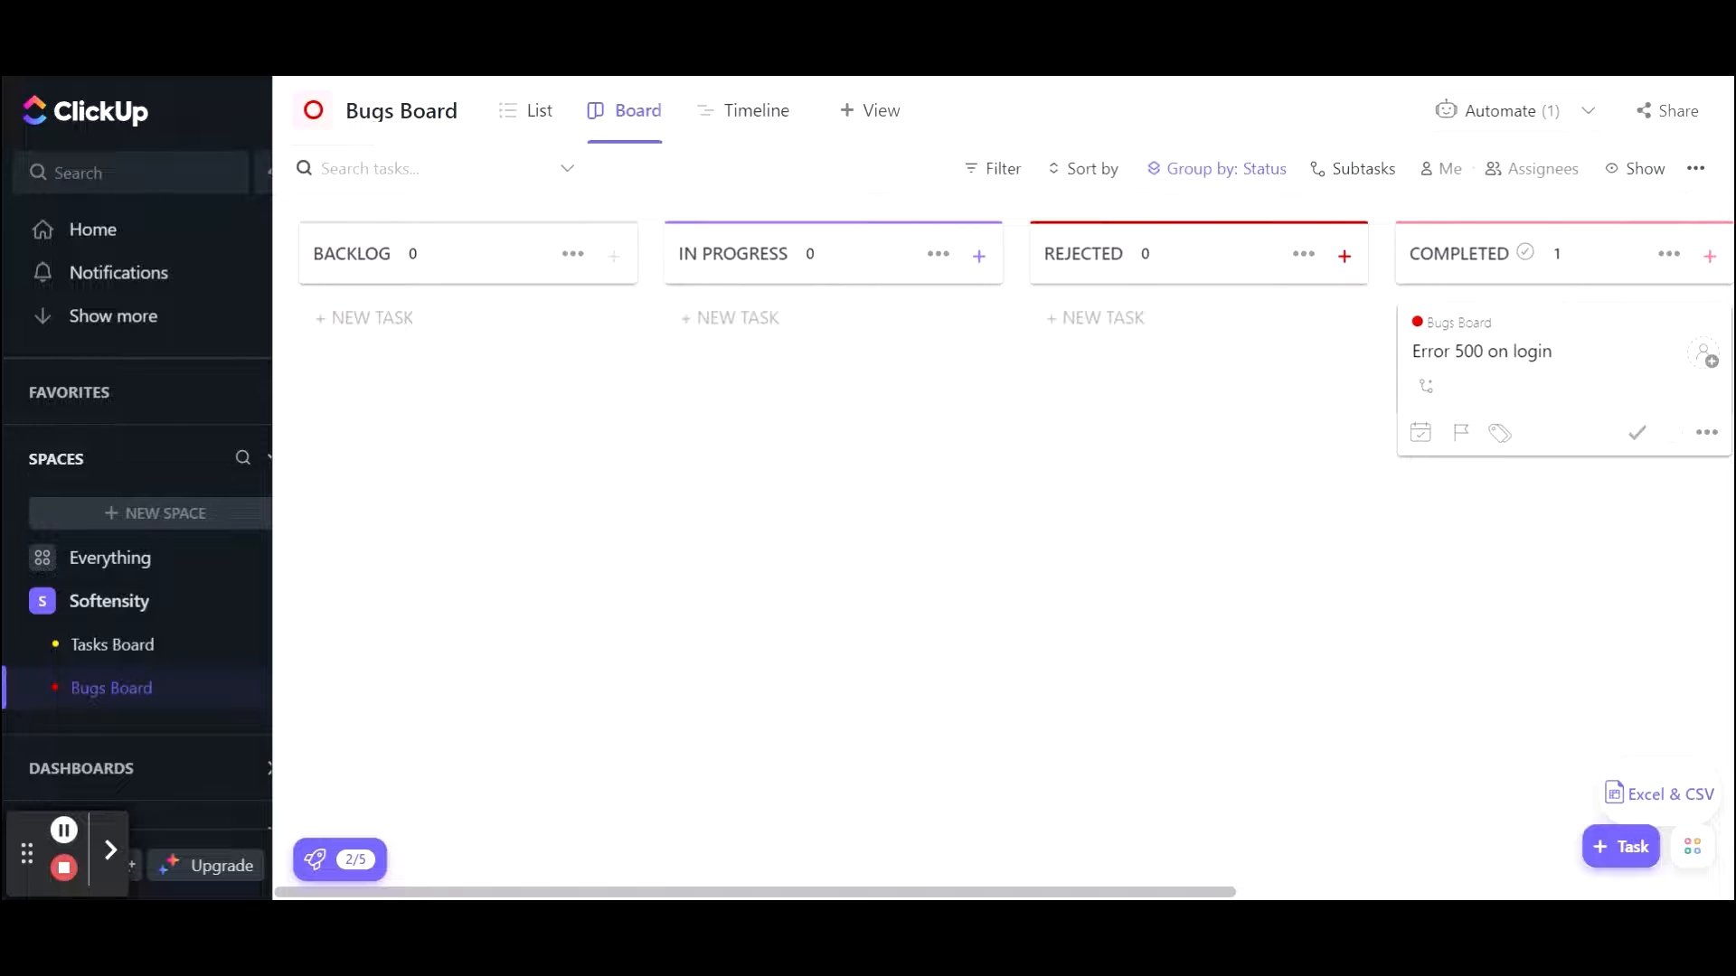
pyautogui.moveTo(1523, 372); pyautogui.dragTo(1194, 352)
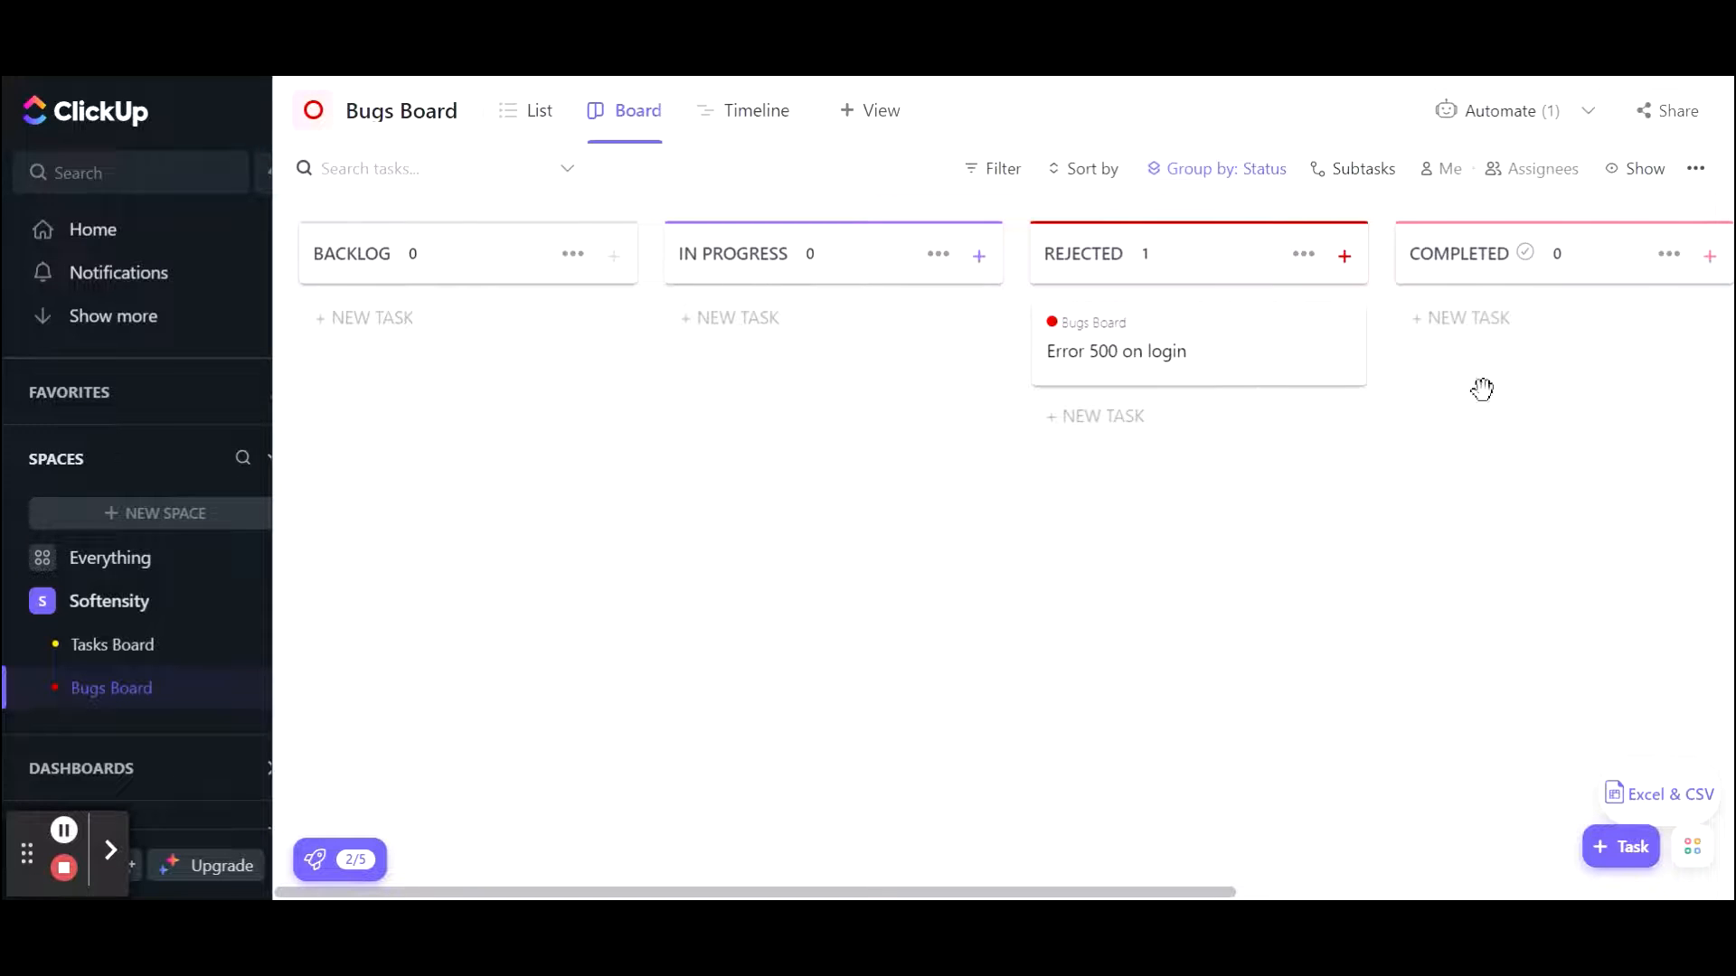
pyautogui.moveTo(1251, 353)
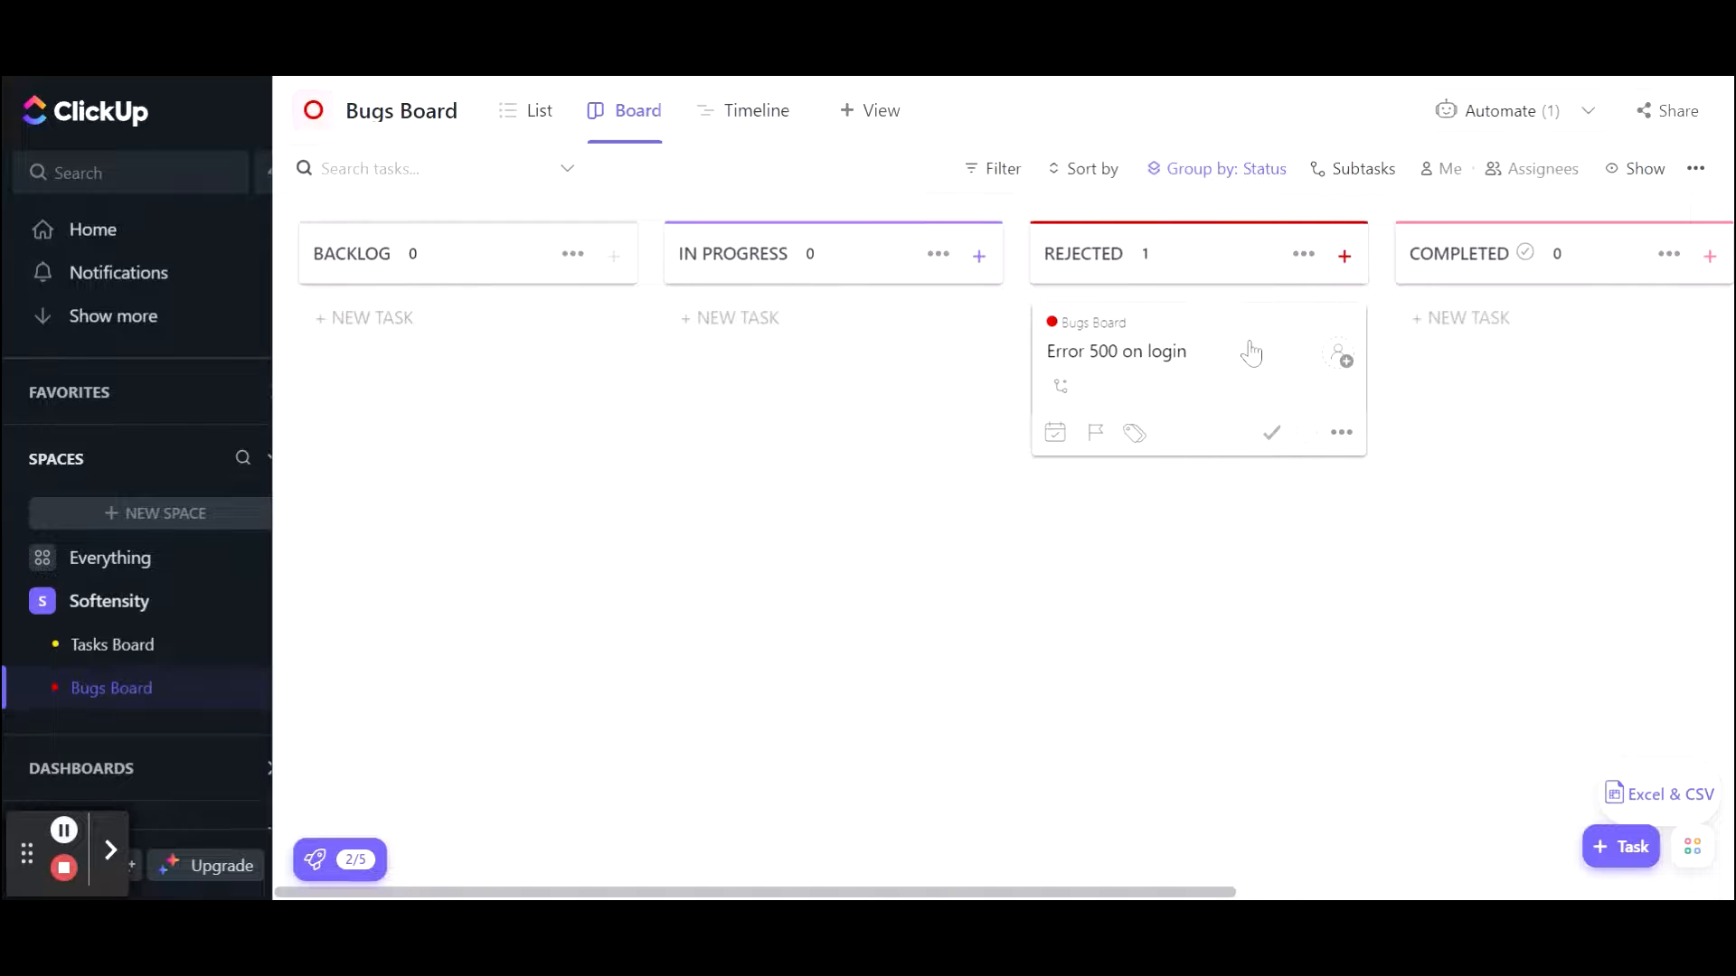
pyautogui.click(1251, 352)
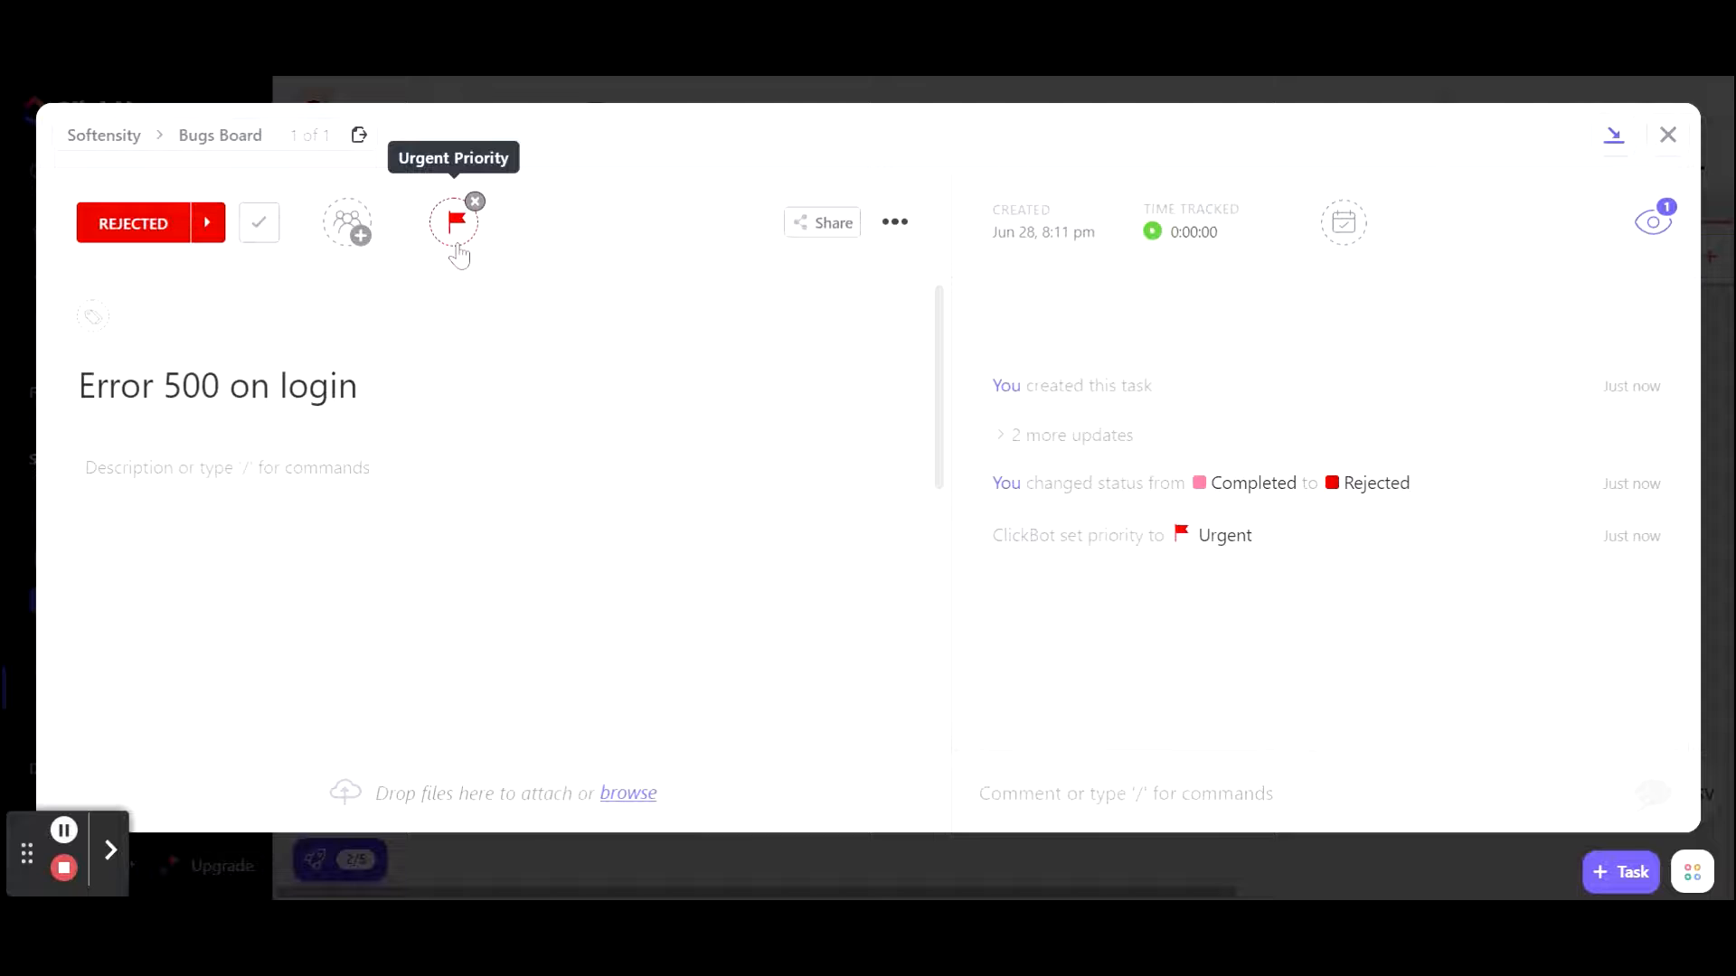
pyautogui.click(1668, 134)
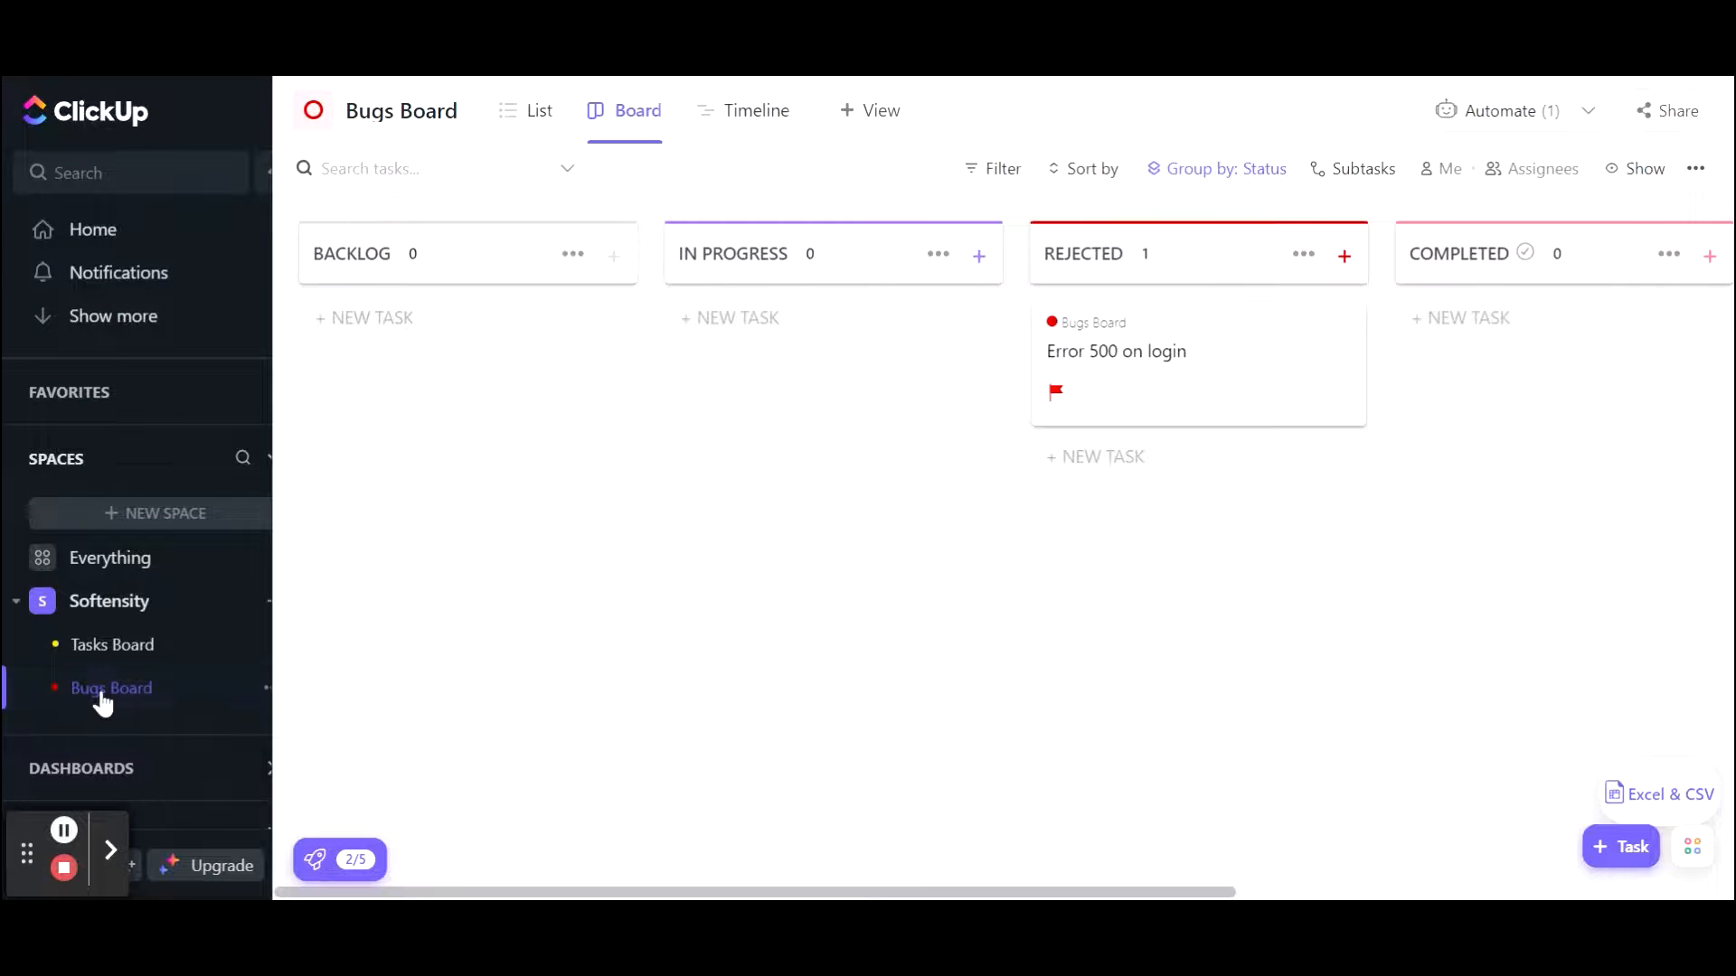
# Open the dashboard under My Dashboards and review its Workload by Status chart and Task List.
pyautogui.click(177, 768)
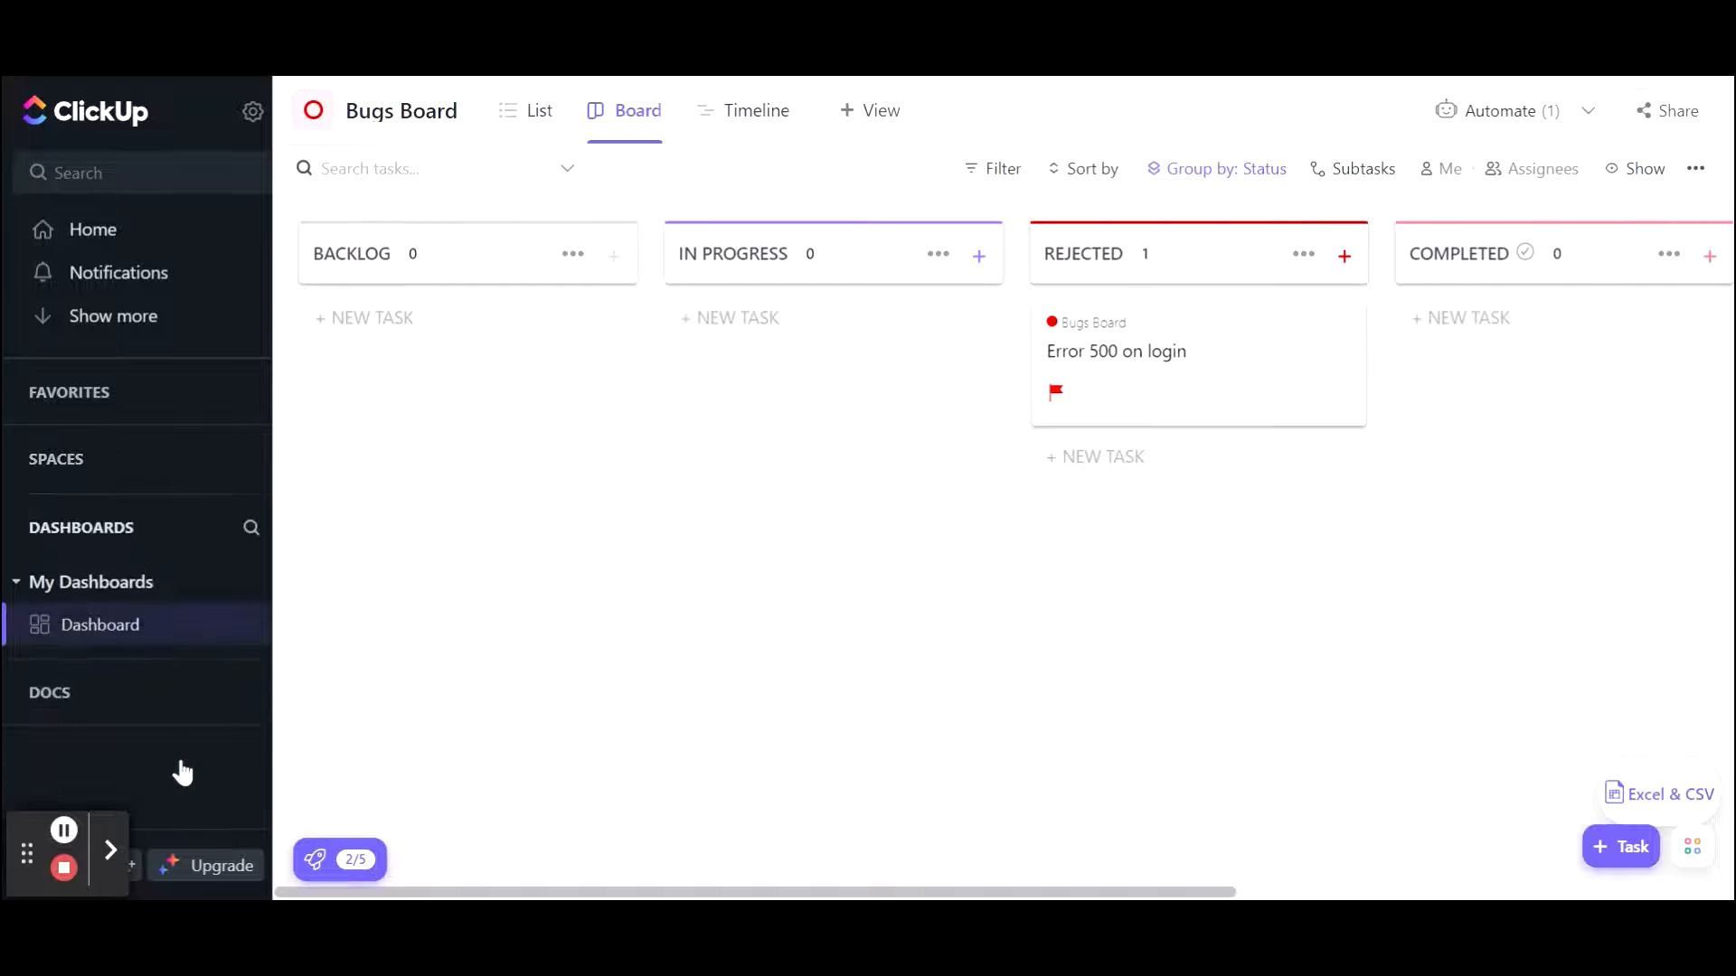
pyautogui.click(77, 622)
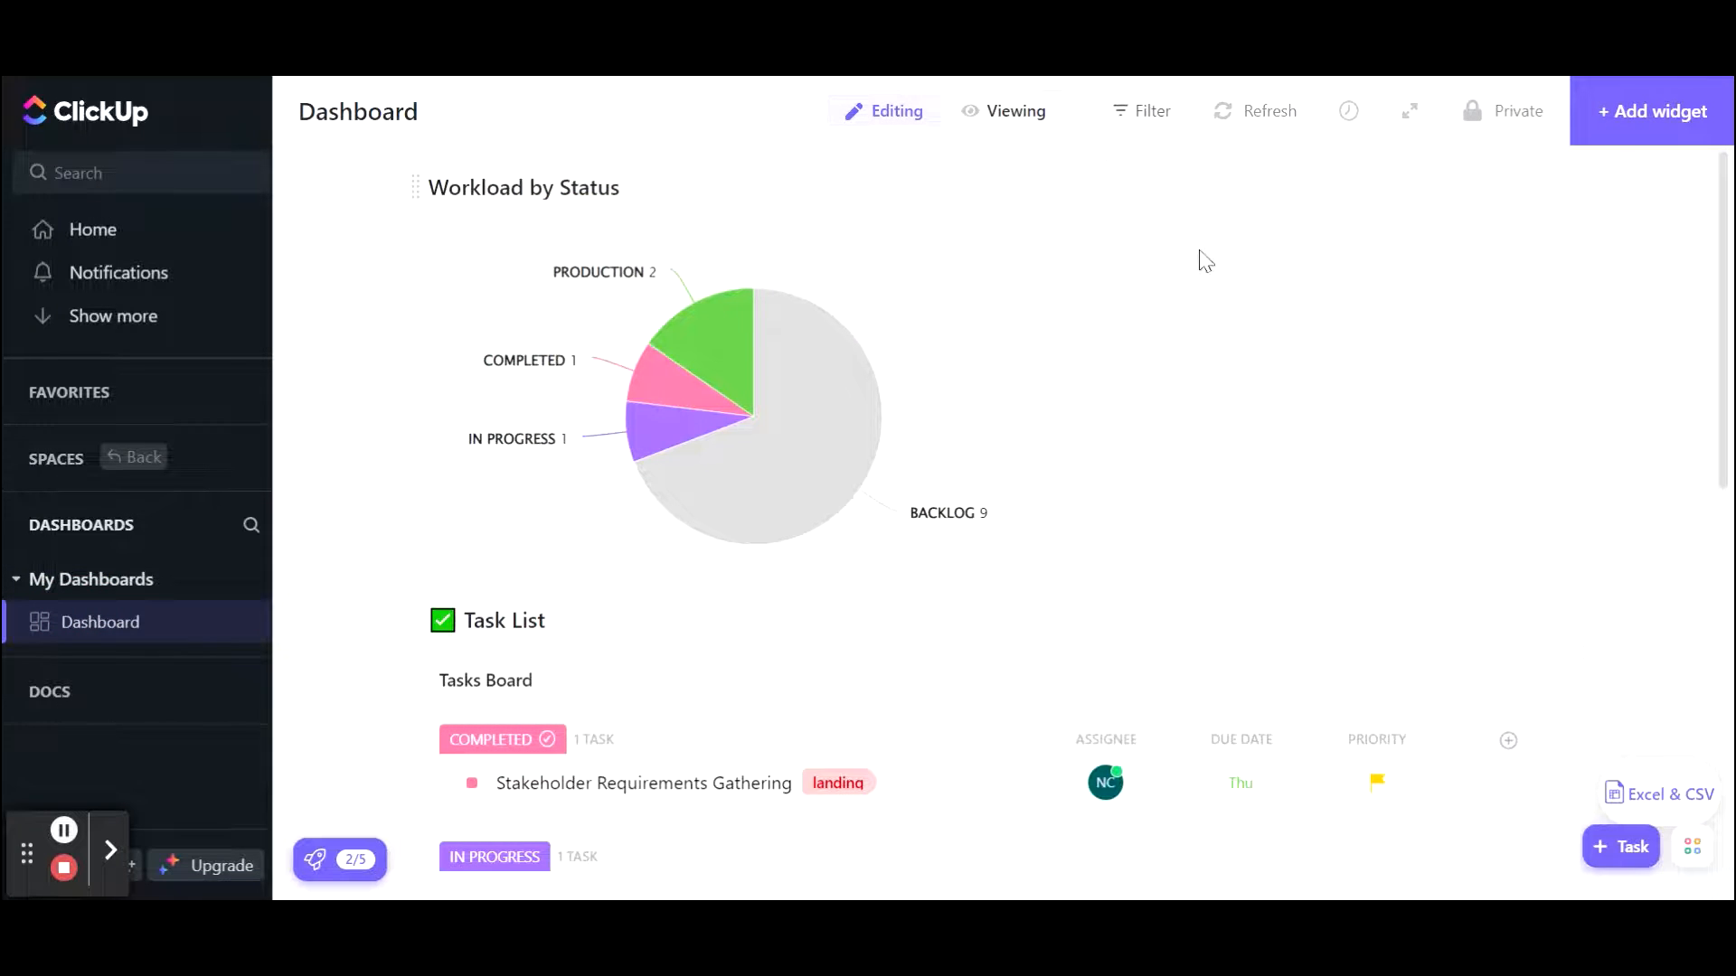
pyautogui.scroll(-3, 1090, 542)
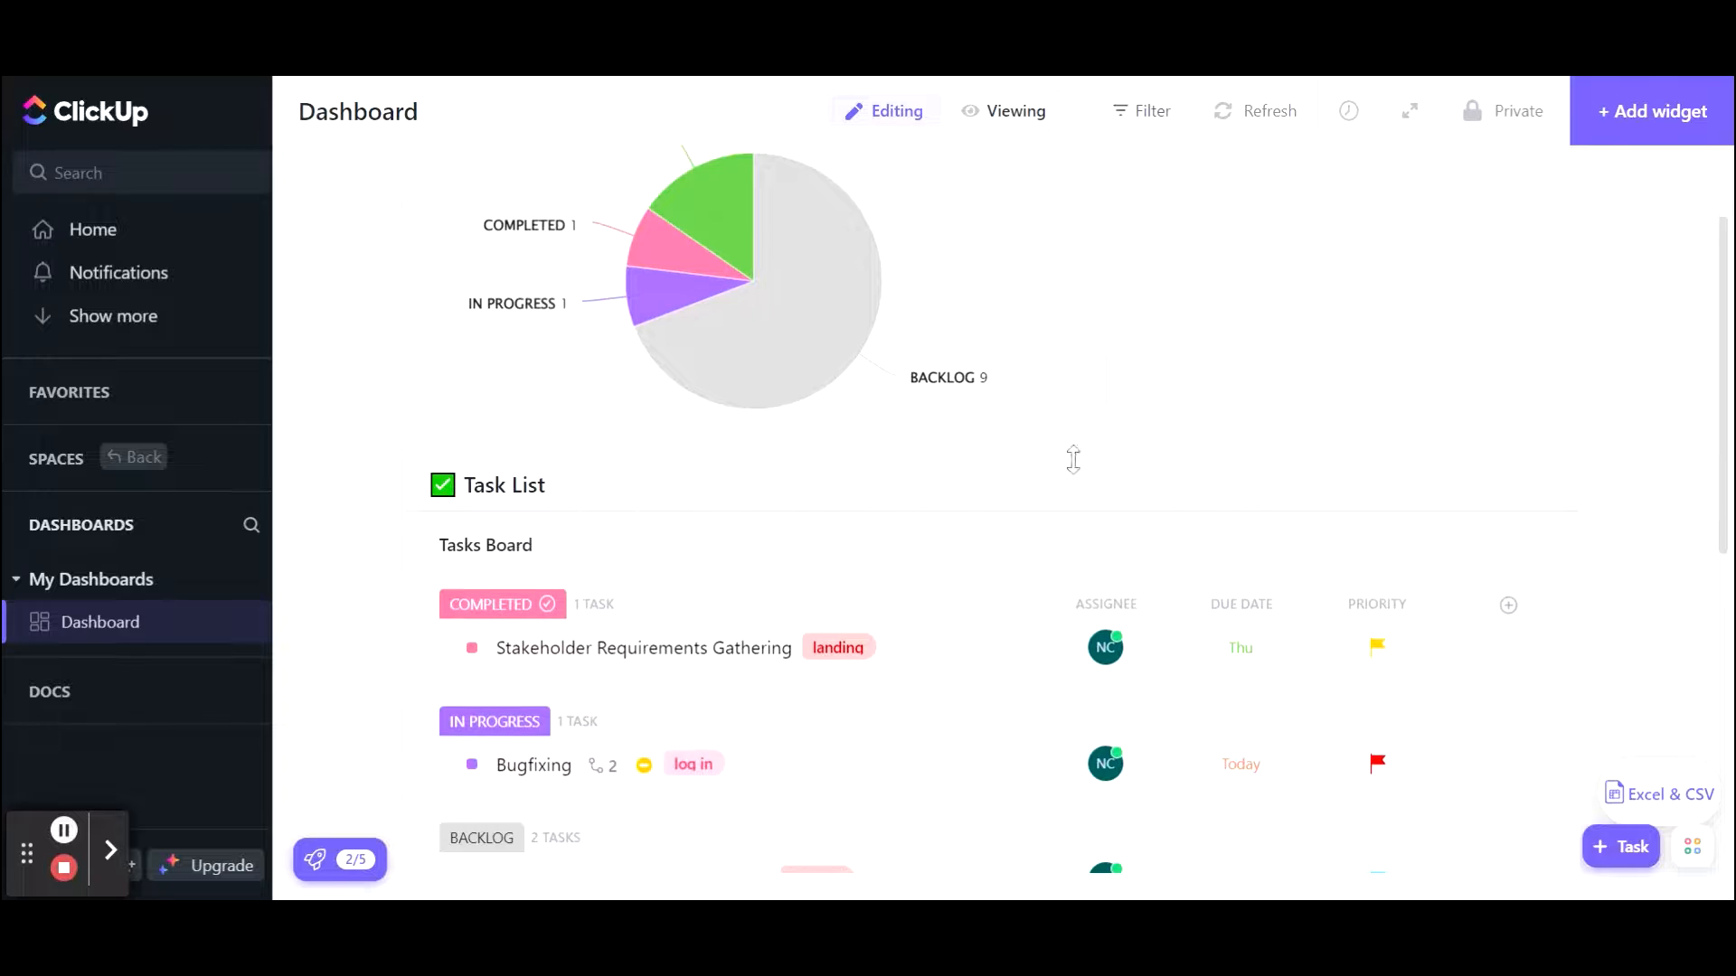
pyautogui.scroll(3, 1071, 465)
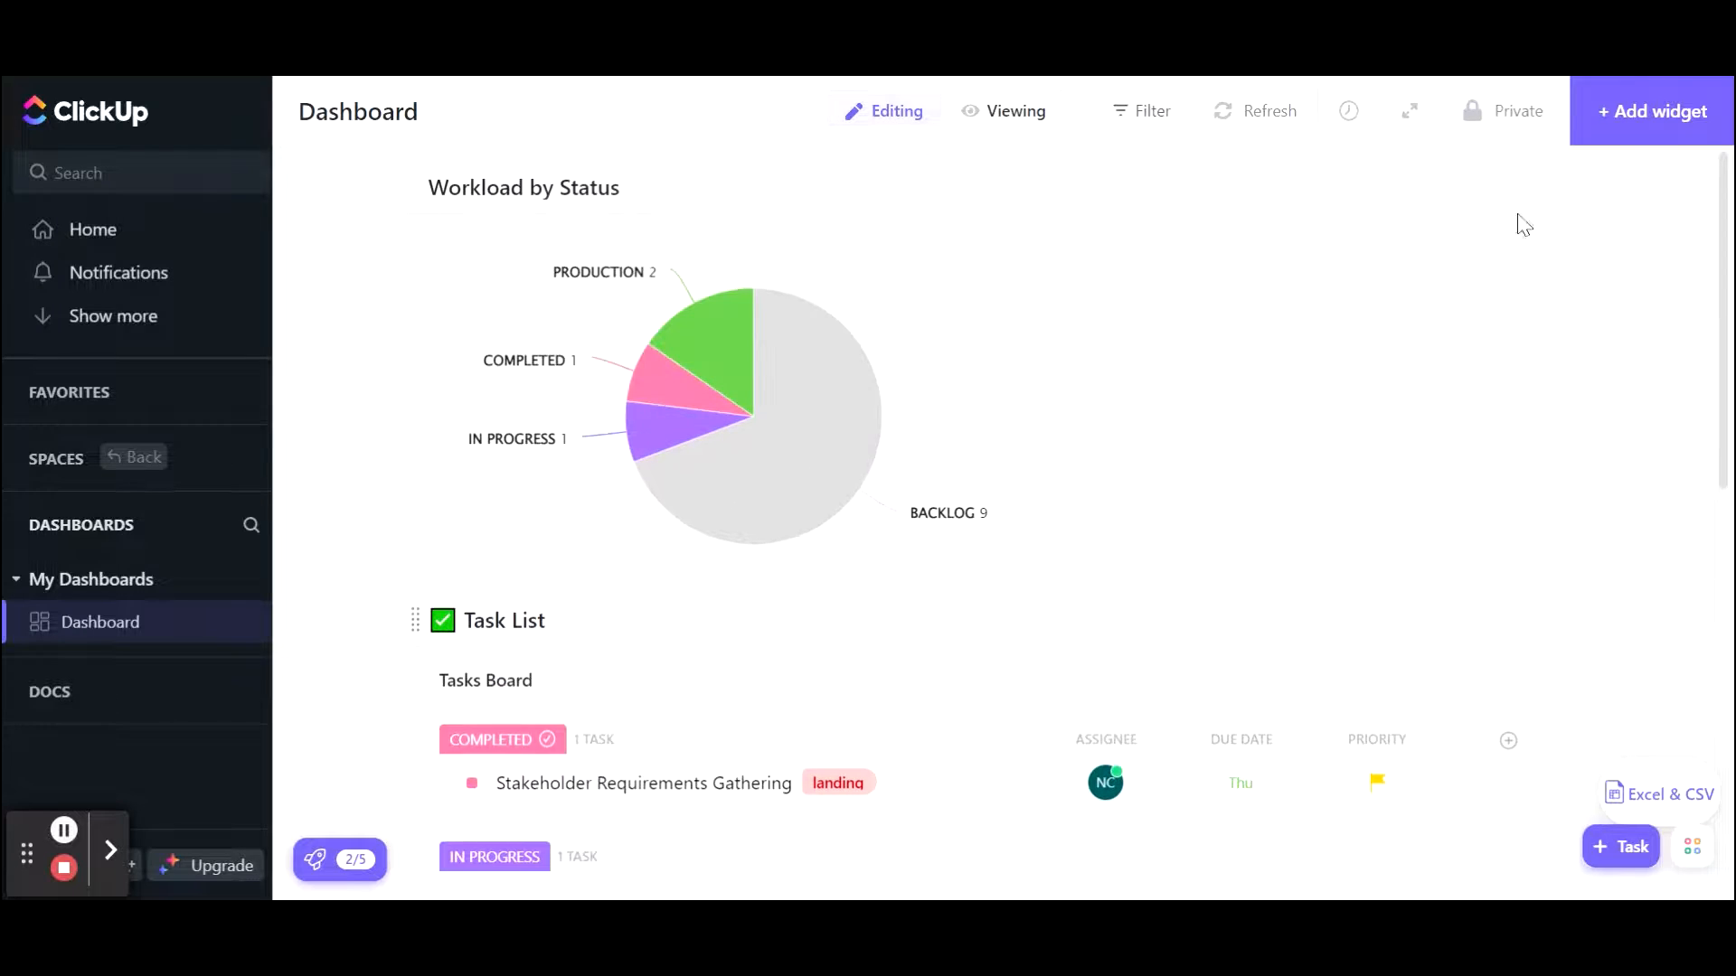
# Browse the featured widgets available for the dashboard, and close the selection without adding one.
pyautogui.click(1623, 126)
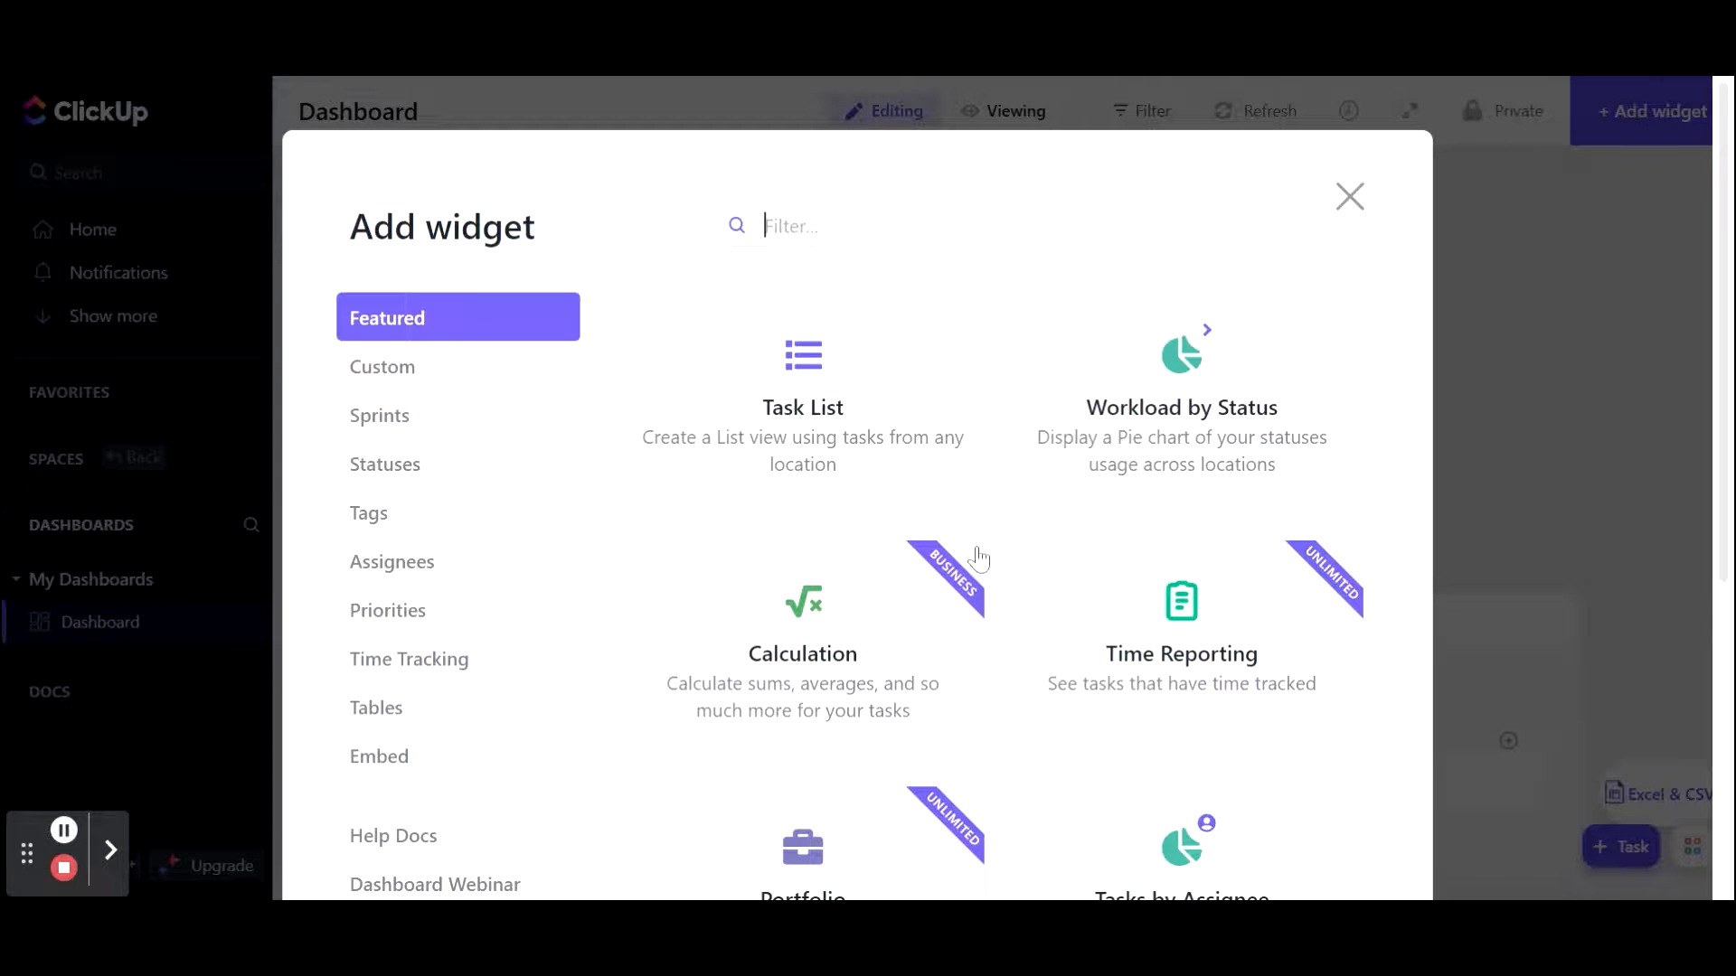
pyautogui.scroll(-1, 837, 669)
pyautogui.scroll(-1, 836, 669)
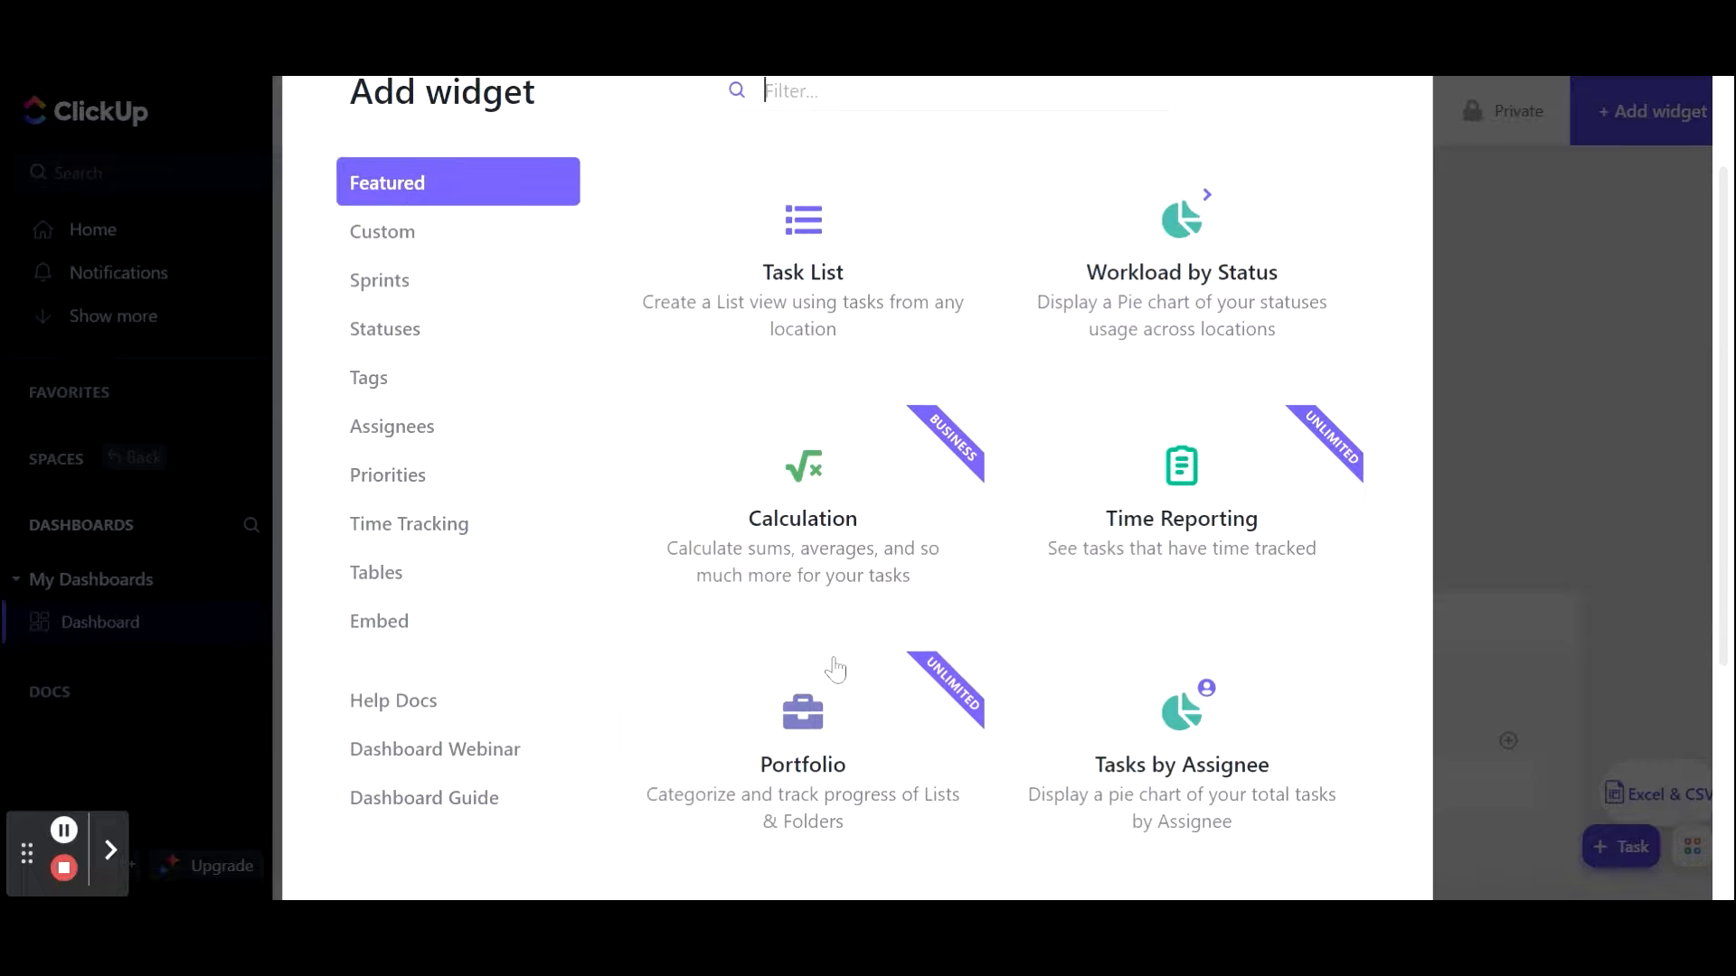
pyautogui.scroll(1, 966, 456)
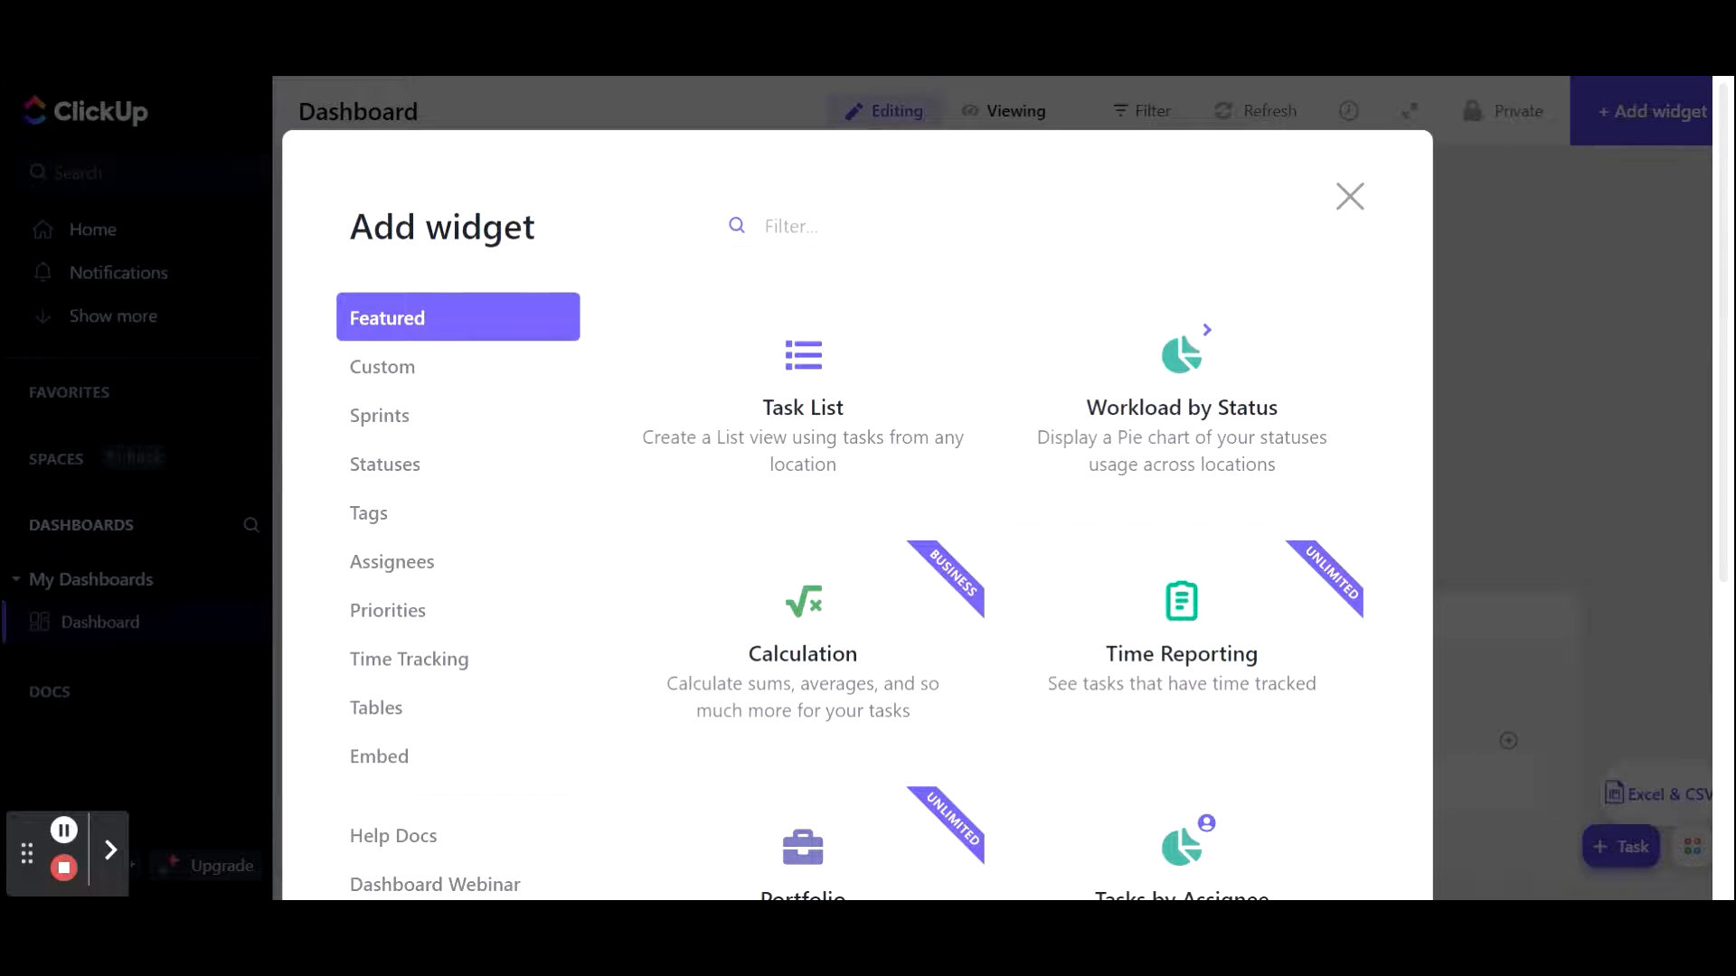
pyautogui.click(1347, 197)
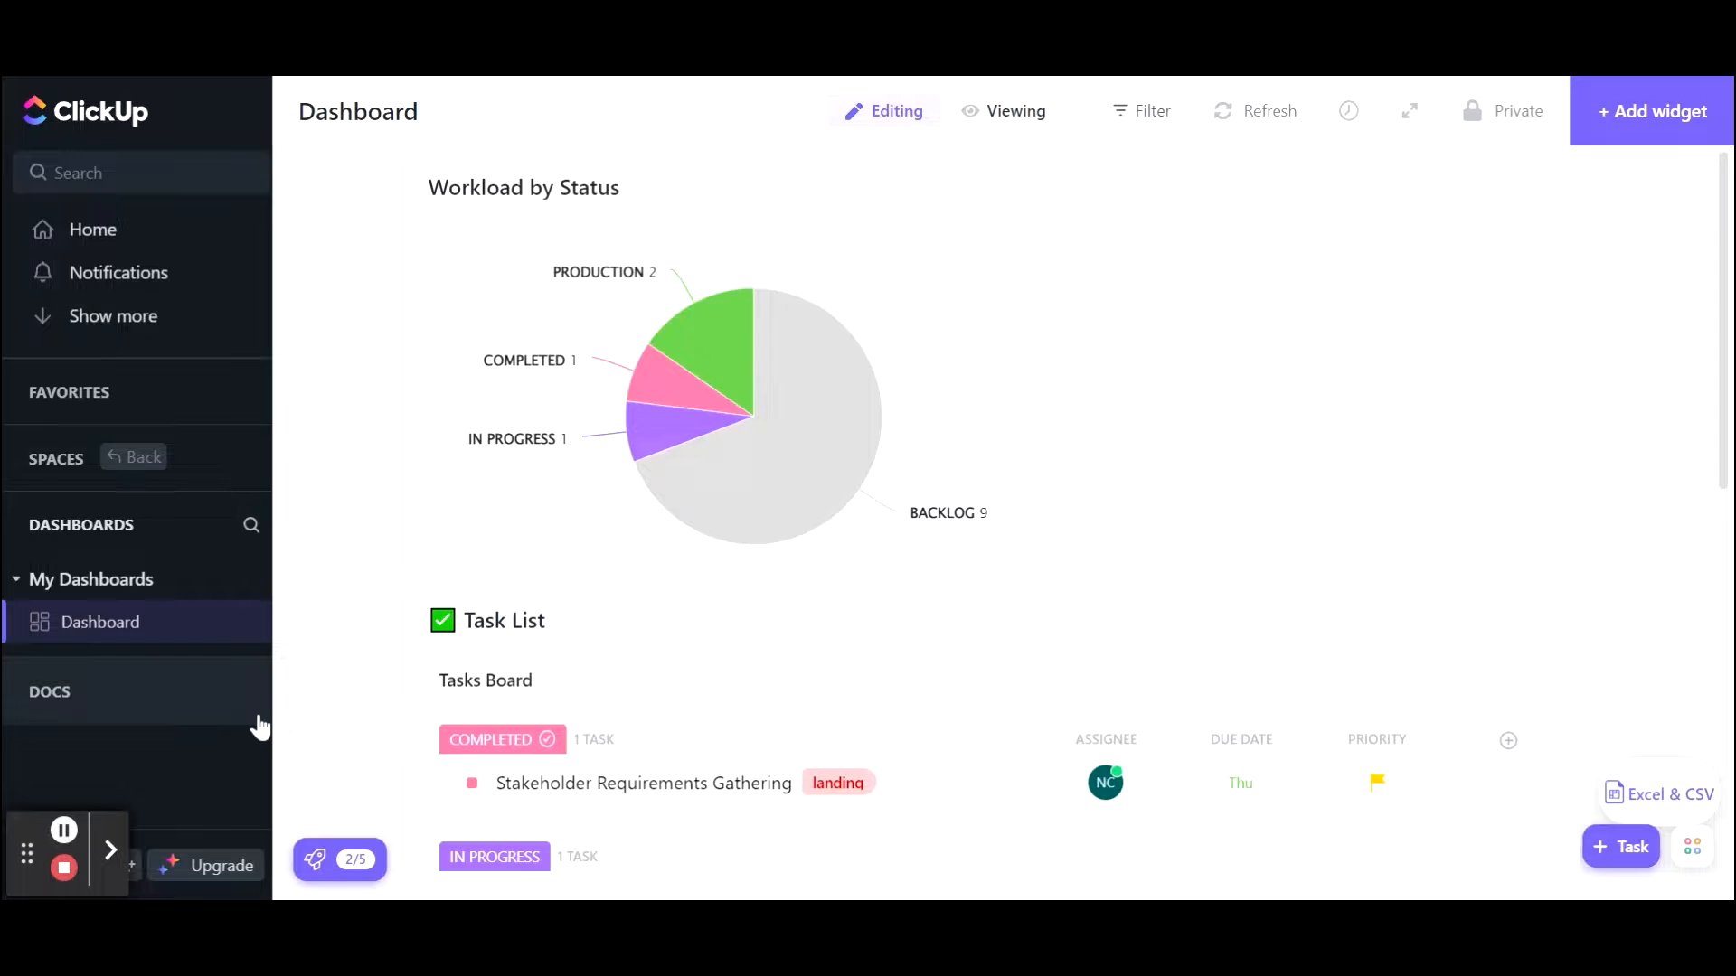
# Show all Docs, read through the Stakeholder Requirements document, and close it.
pyautogui.click(225, 709)
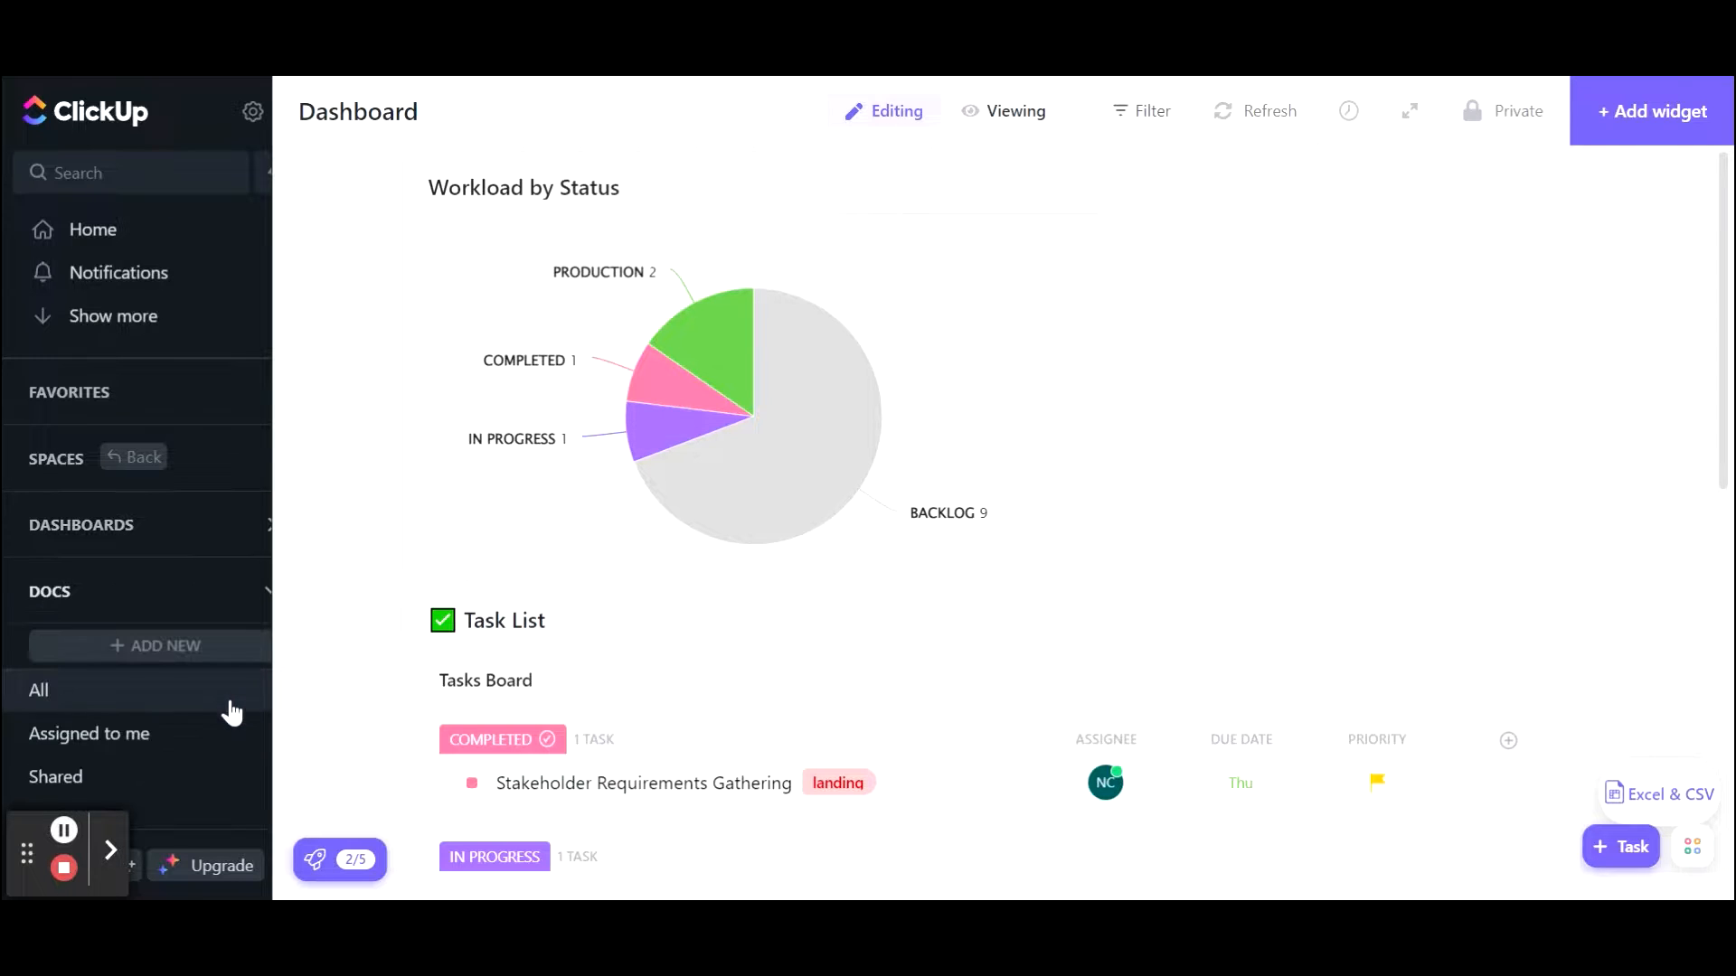
pyautogui.click(137, 704)
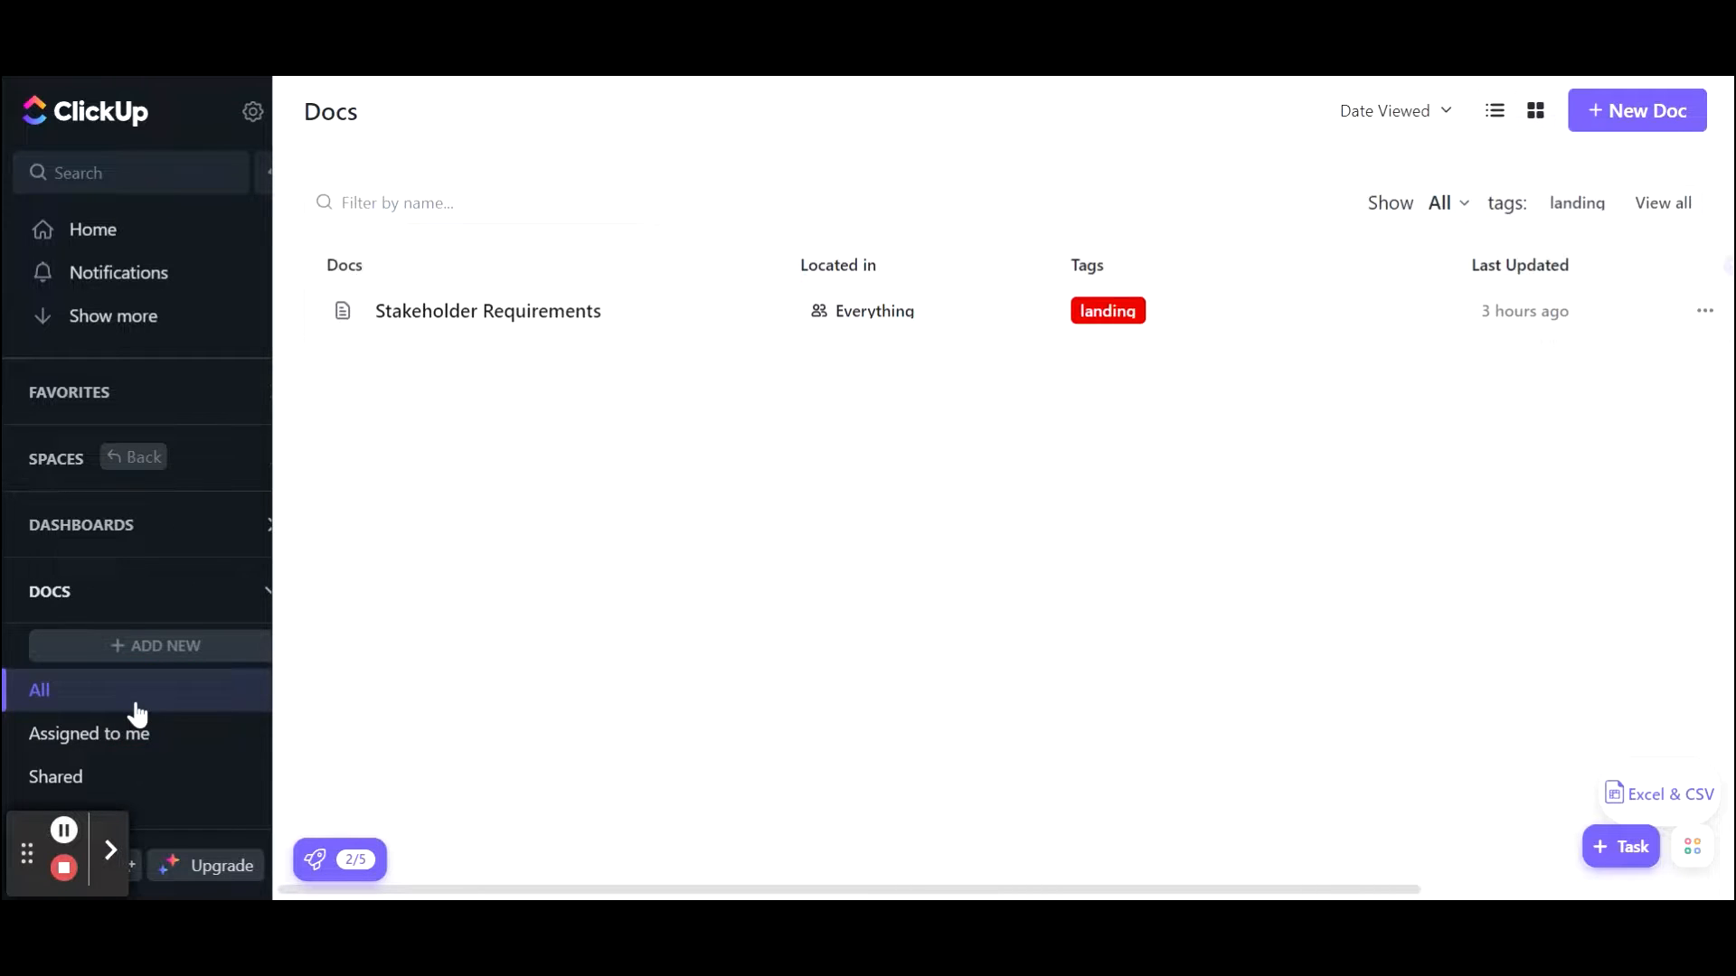
pyautogui.click(530, 318)
pyautogui.scroll(-1, 1318, 450)
pyautogui.scroll(1, 1318, 451)
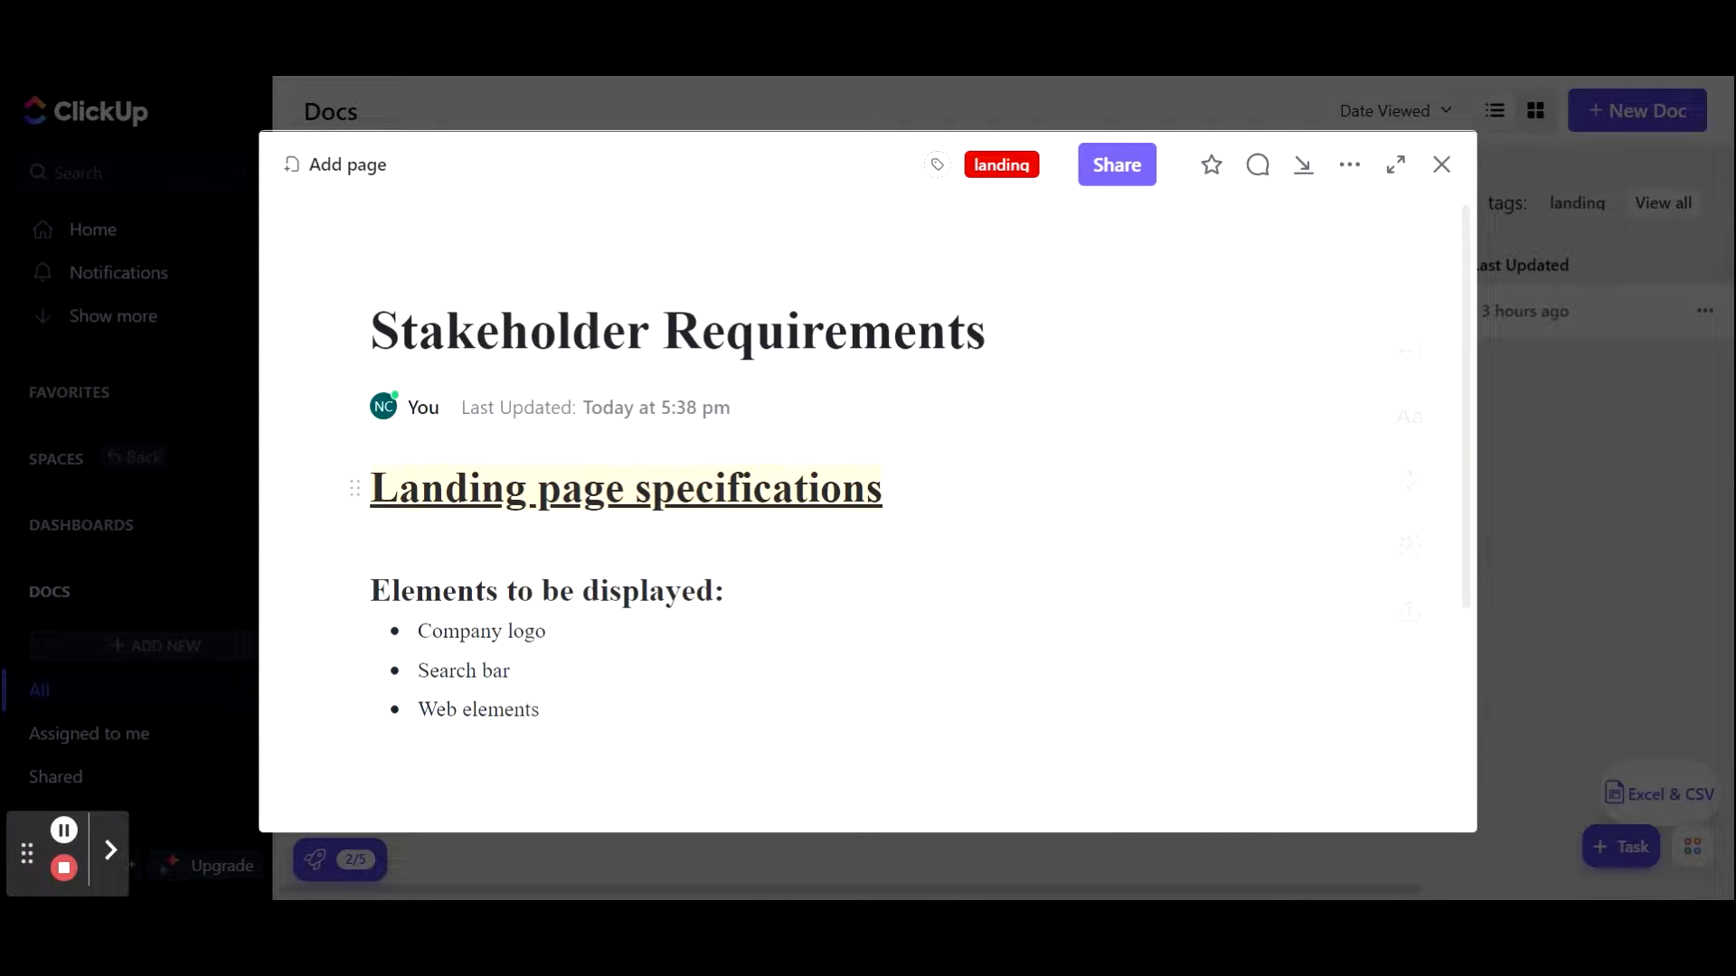
pyautogui.click(1455, 180)
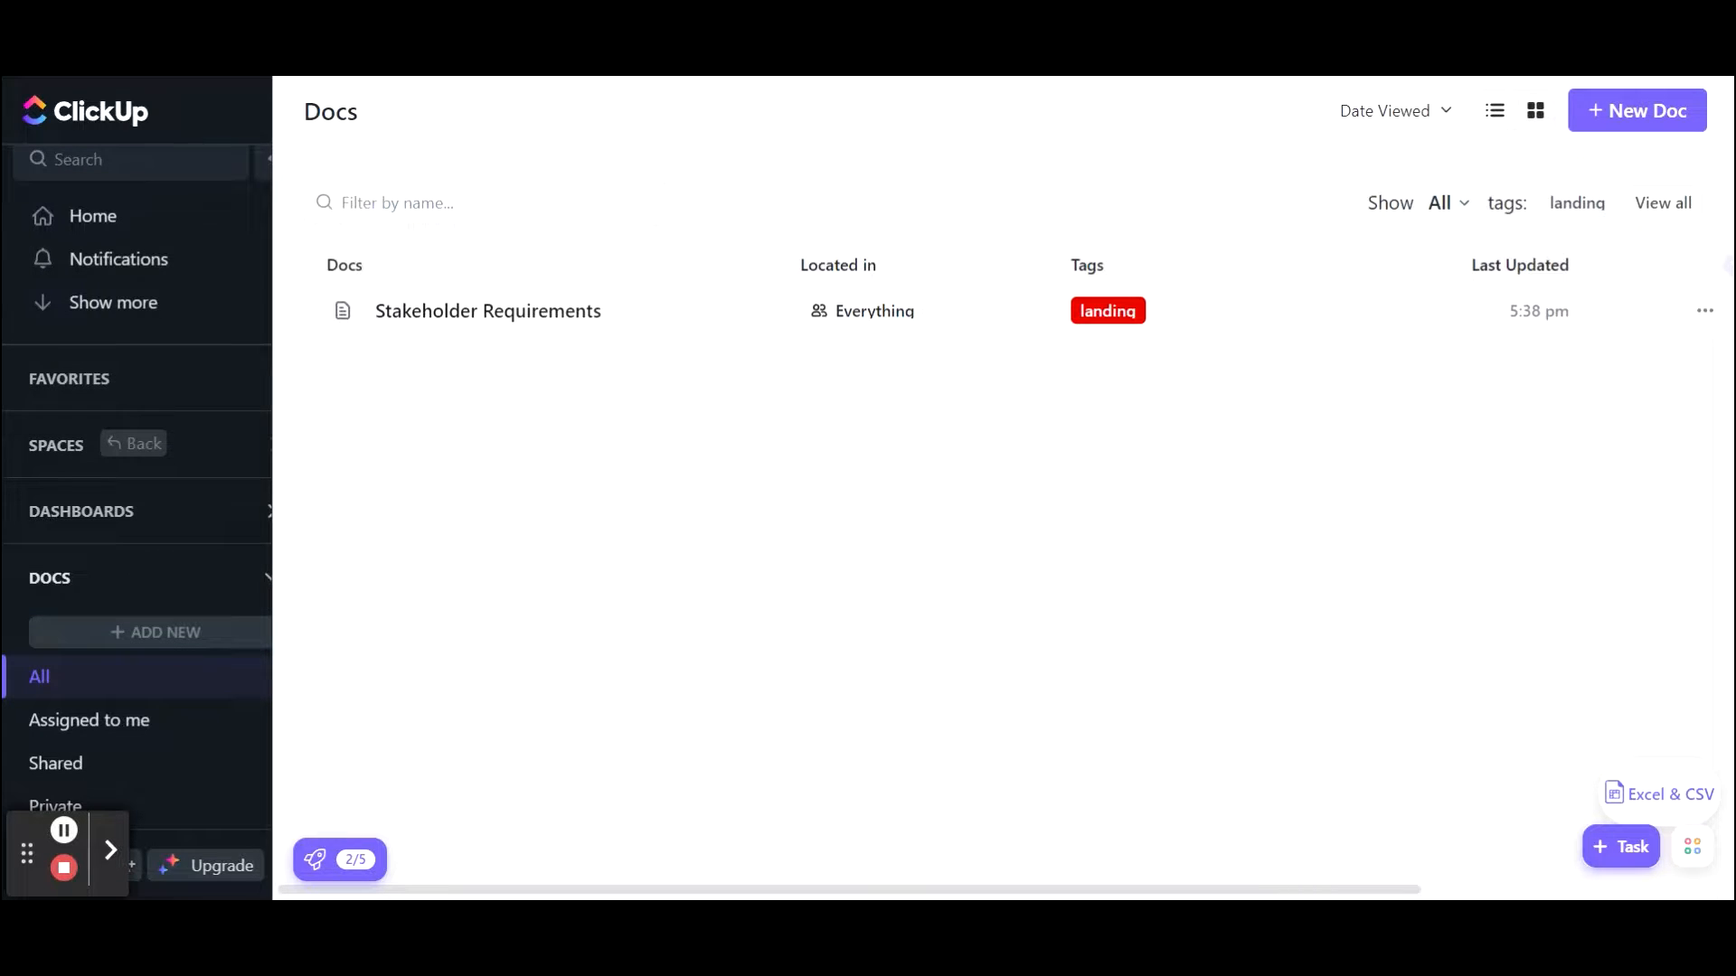
# View the new notifications, and review the workspace's notification settings for watchers and delivery channels.
pyautogui.click(217, 289)
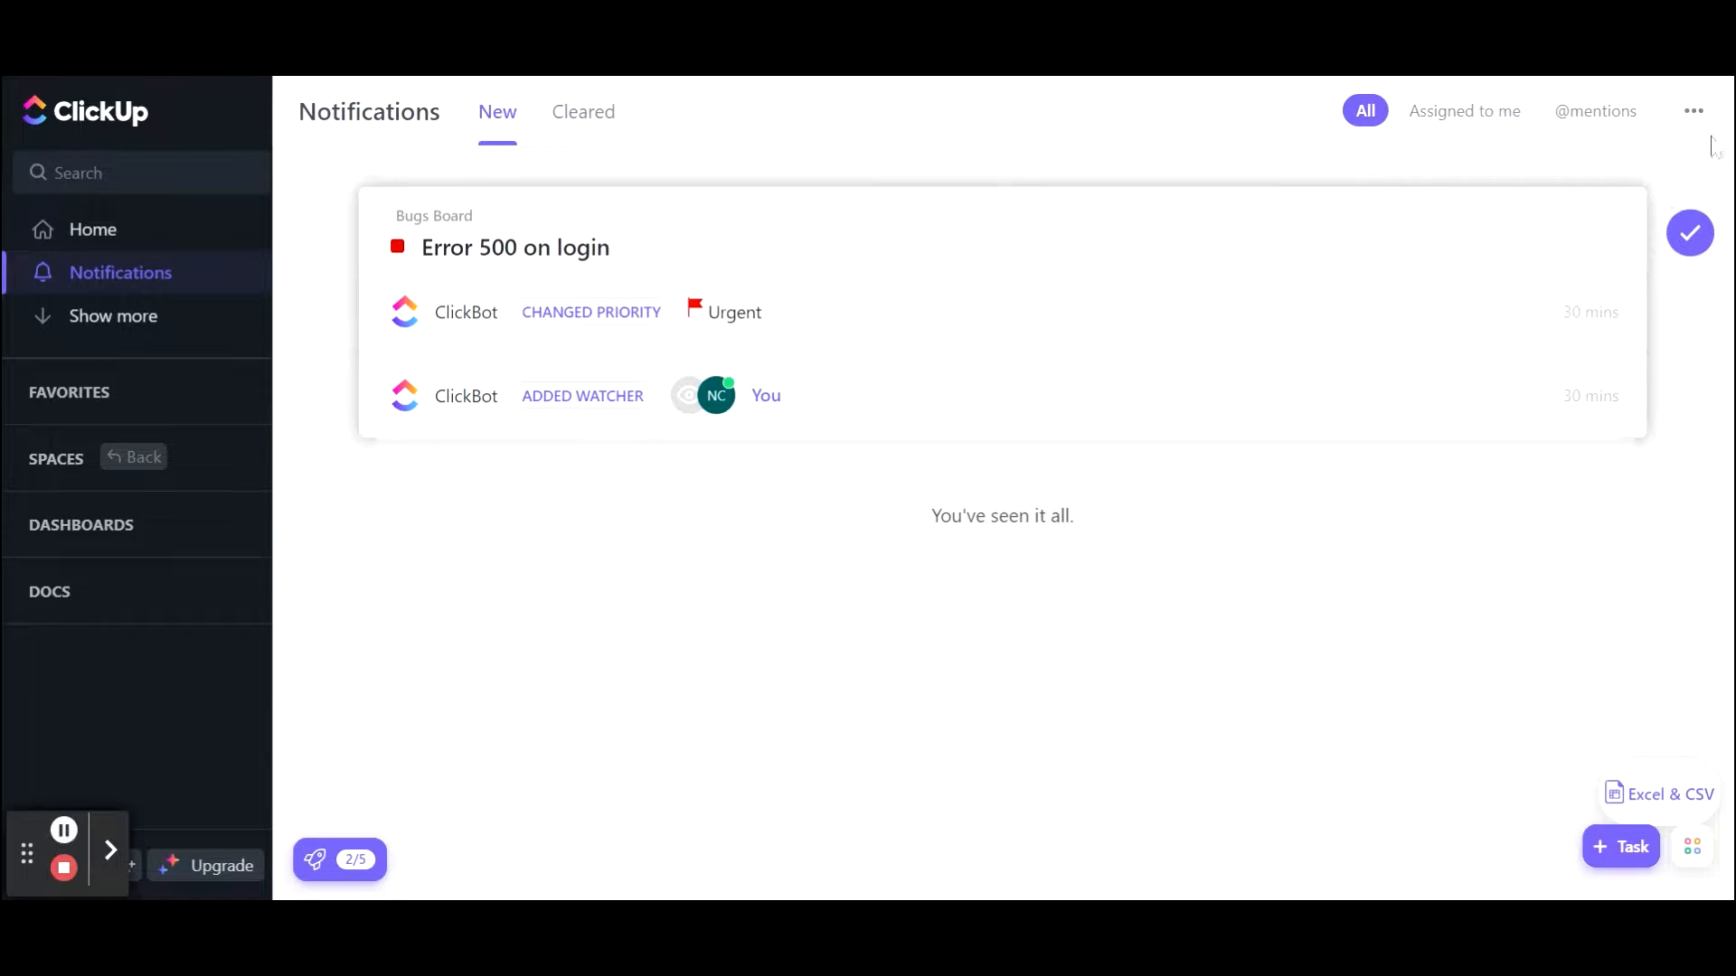
pyautogui.click(1694, 110)
pyautogui.click(1651, 234)
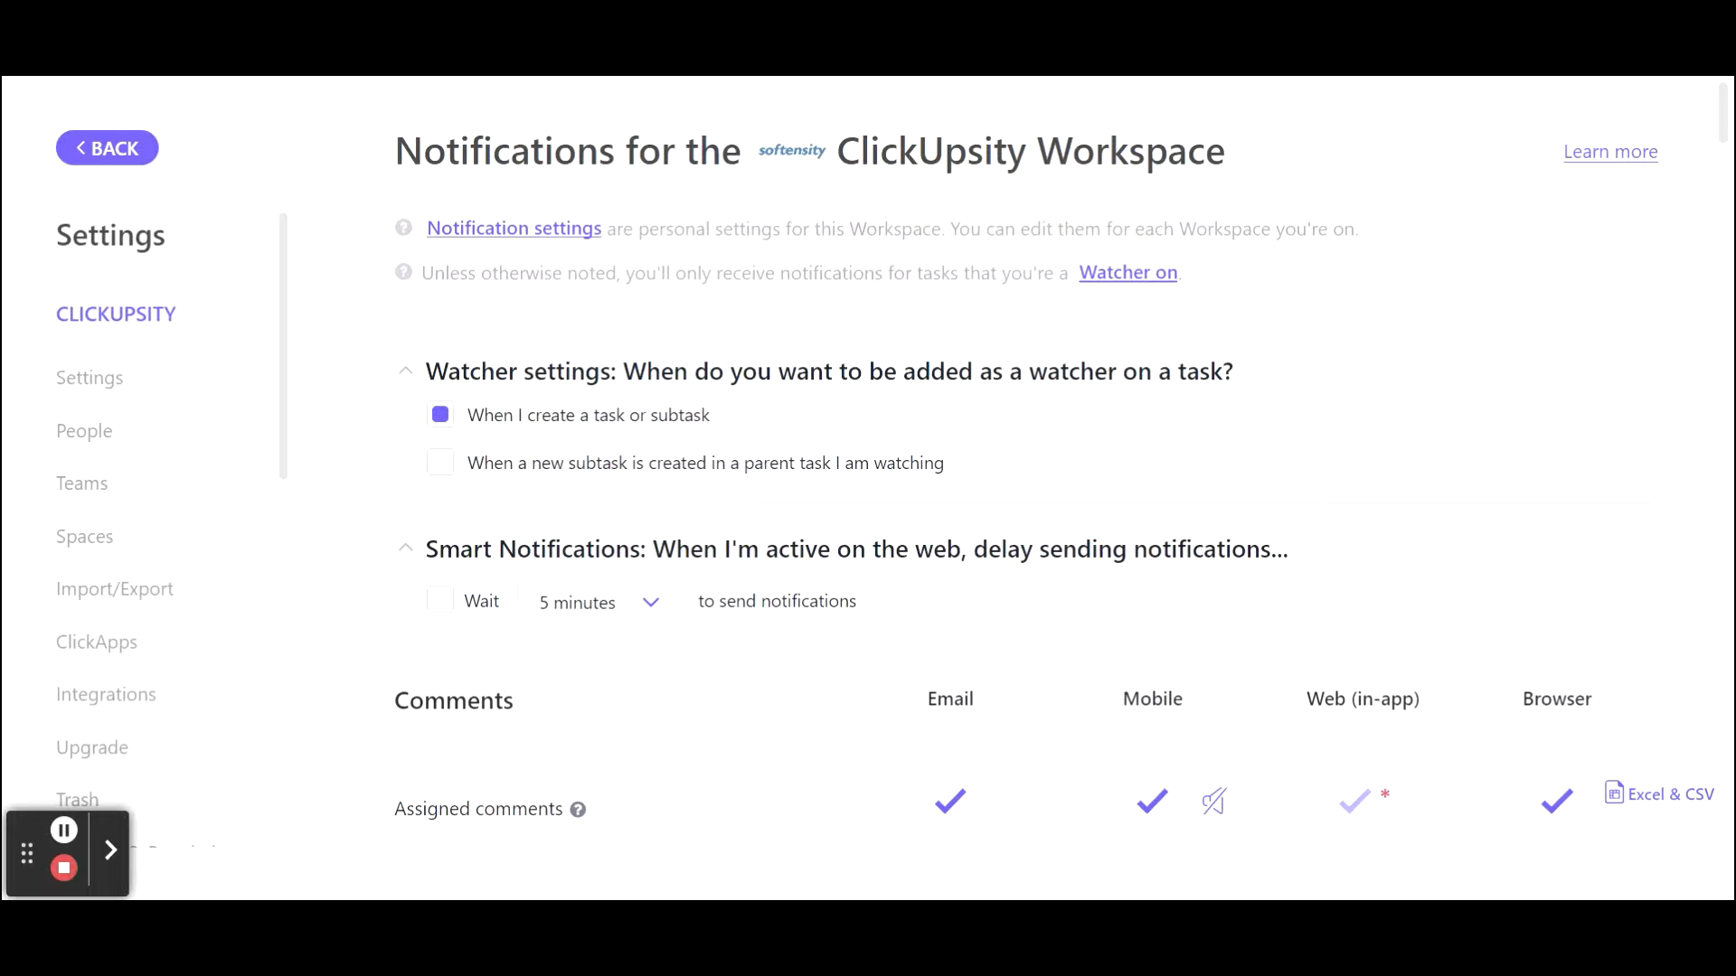
pyautogui.scroll(-5, 1464, 337)
pyautogui.scroll(5, 1121, 578)
# Export the workspace data from the Import/Export settings and download the resulting file.
pyautogui.click(118, 587)
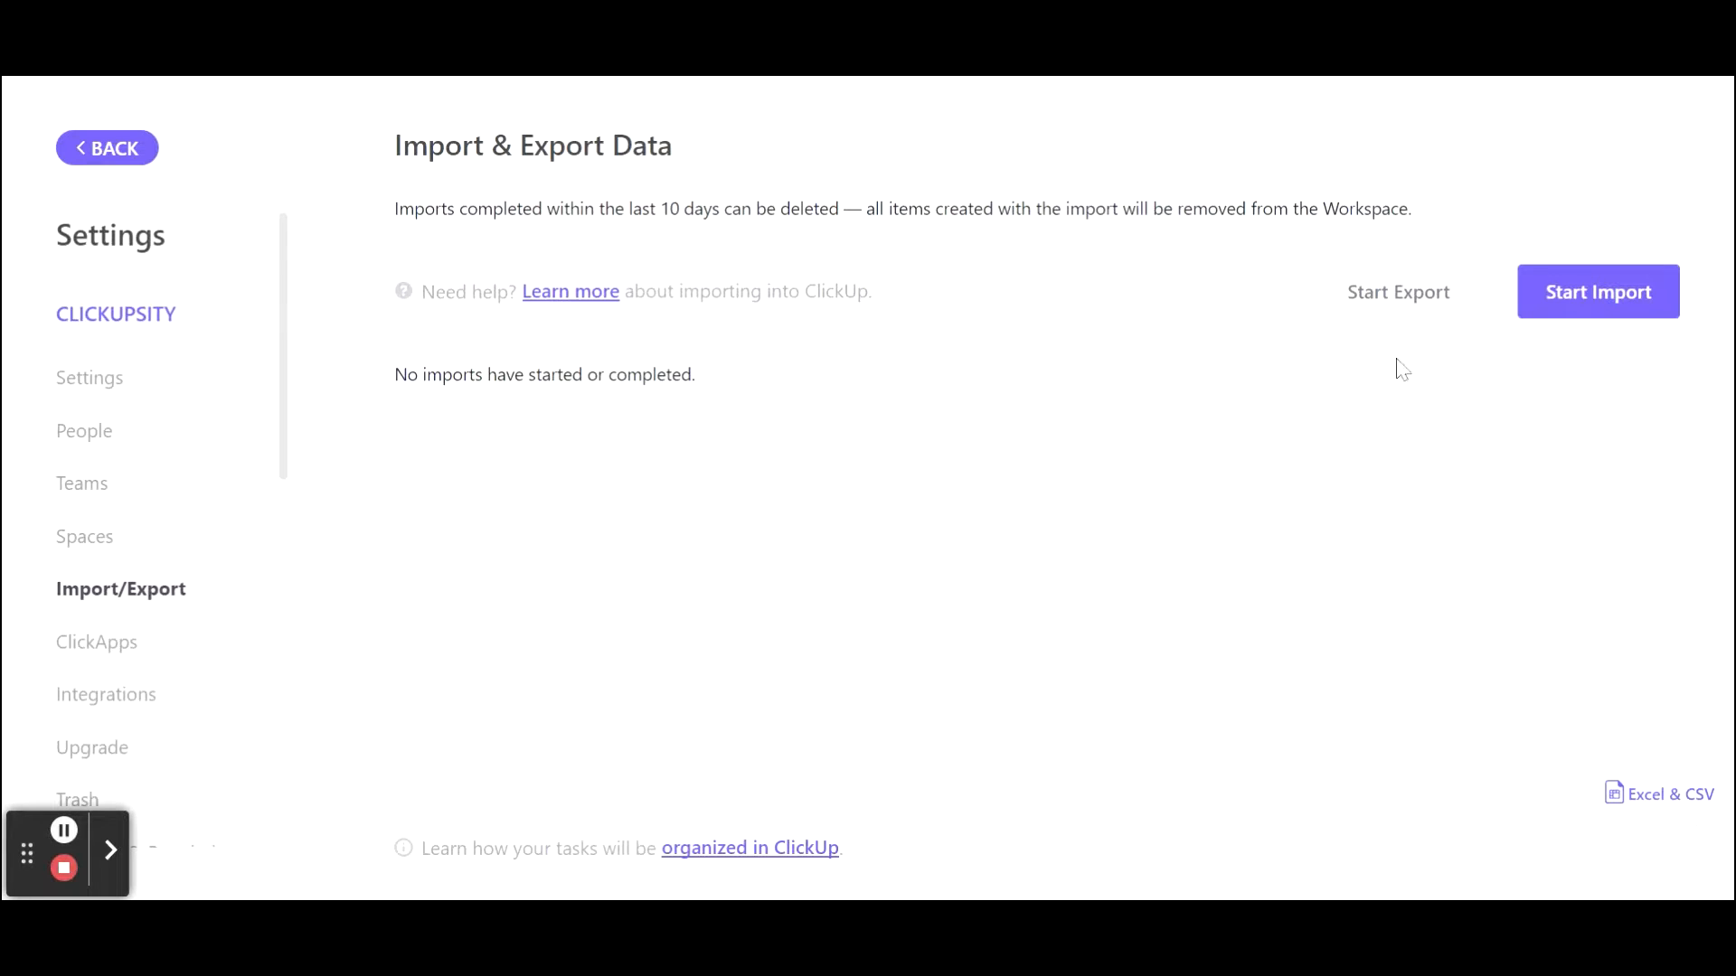
pyautogui.click(1421, 296)
pyautogui.click(457, 263)
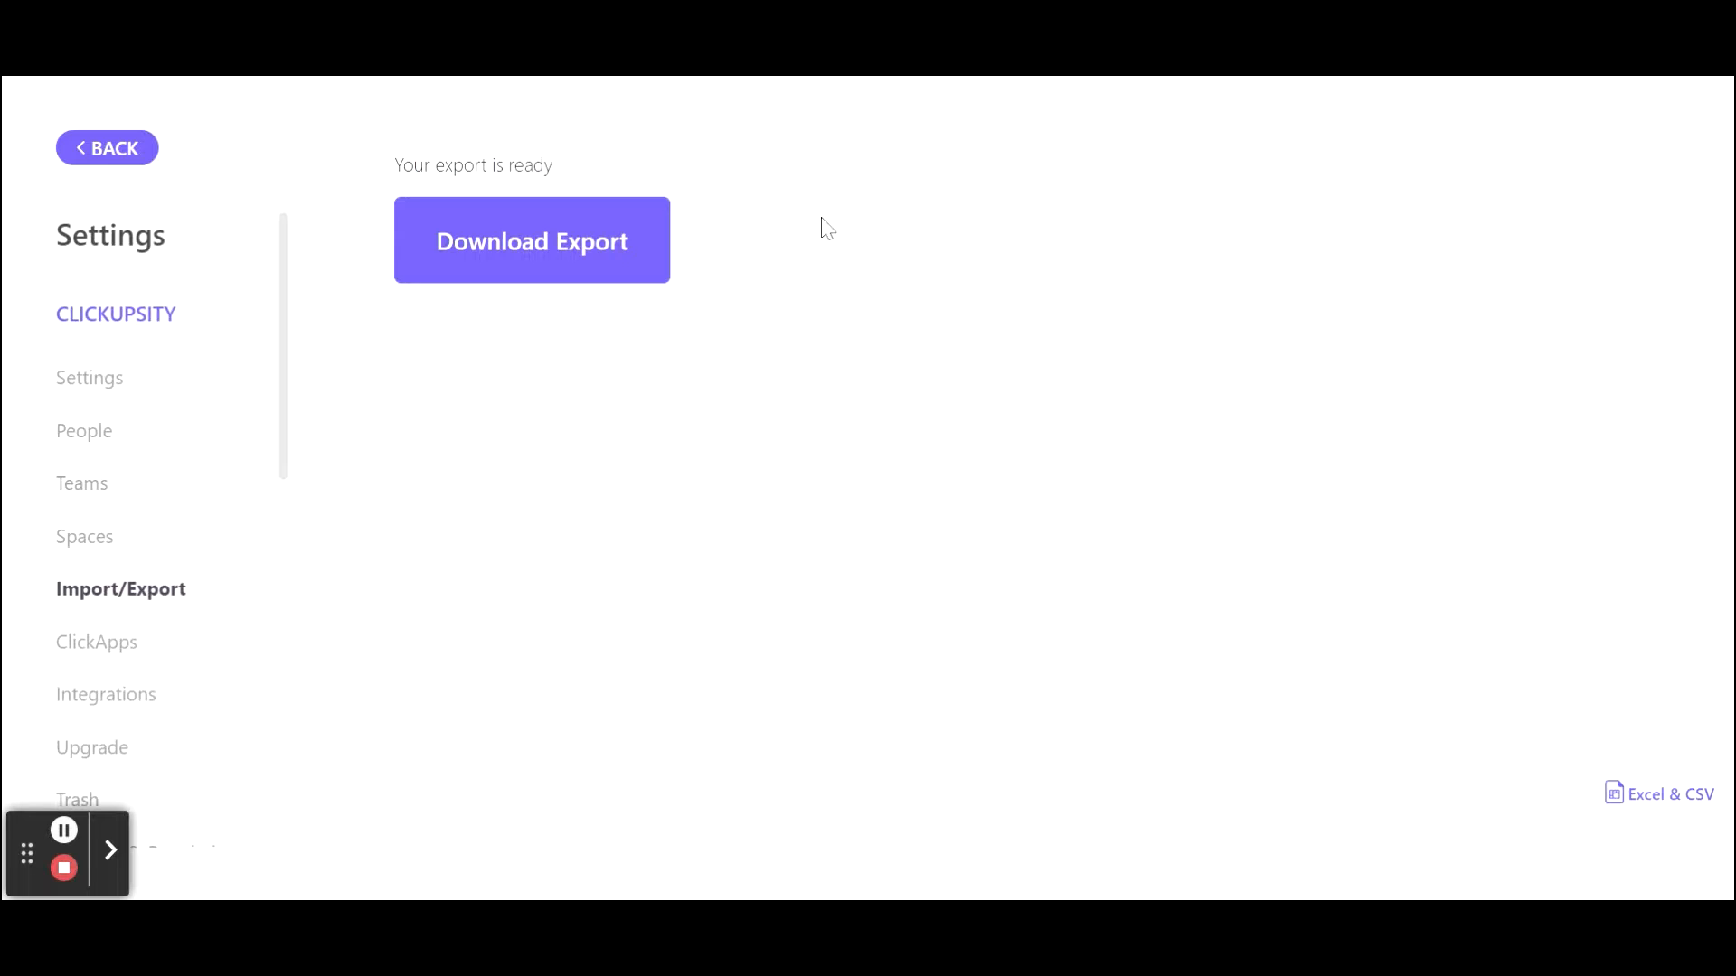
pyautogui.click(575, 279)
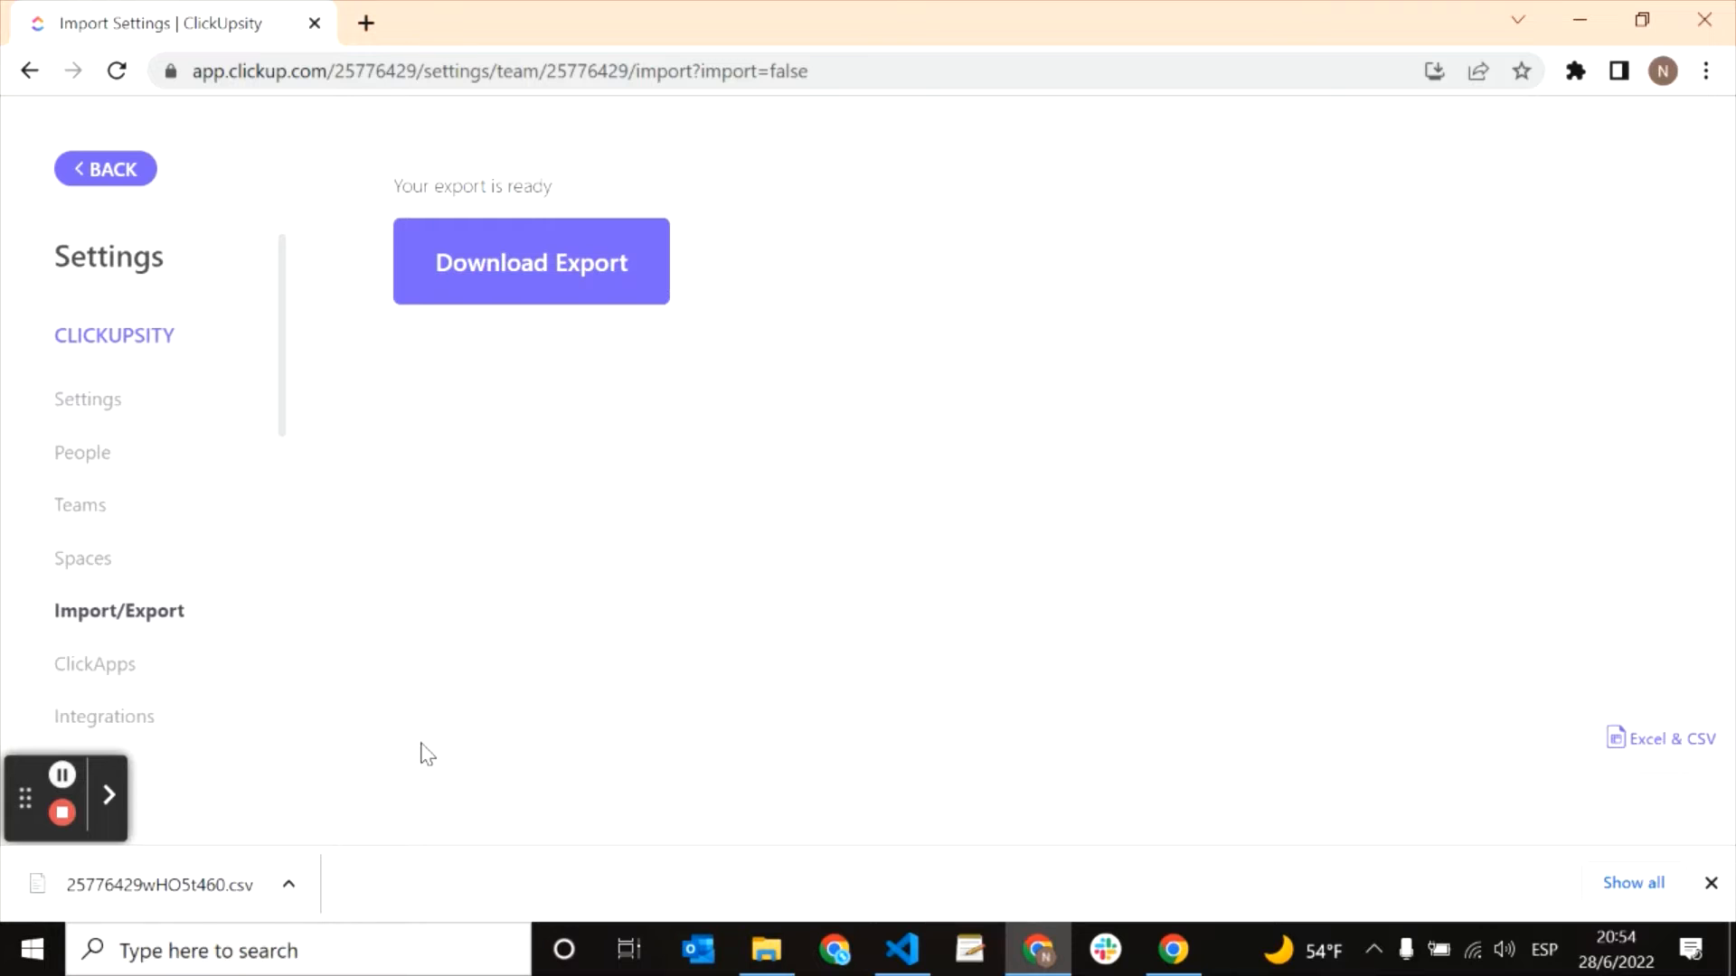
# Open the downloaded CSV export in Visual Studio Code and examine the exported task rows.
pyautogui.moveTo(203, 890); pyautogui.dragTo(871, 647)
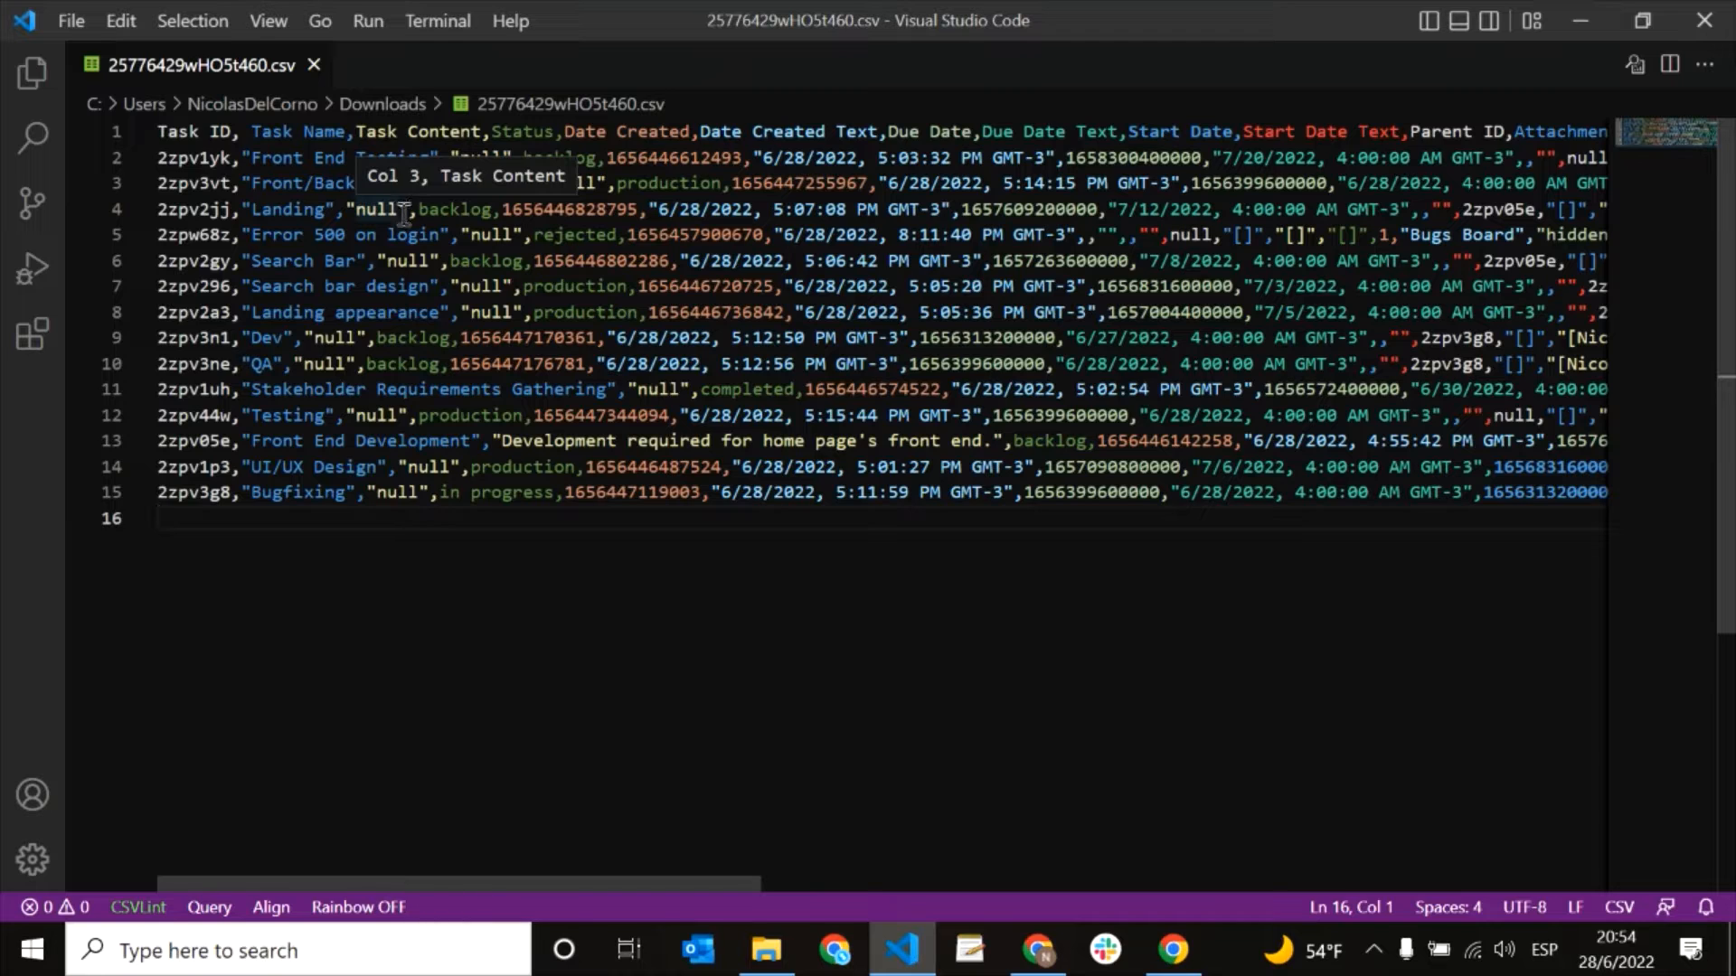
pyautogui.moveTo(366, 211); pyautogui.dragTo(160, 155)
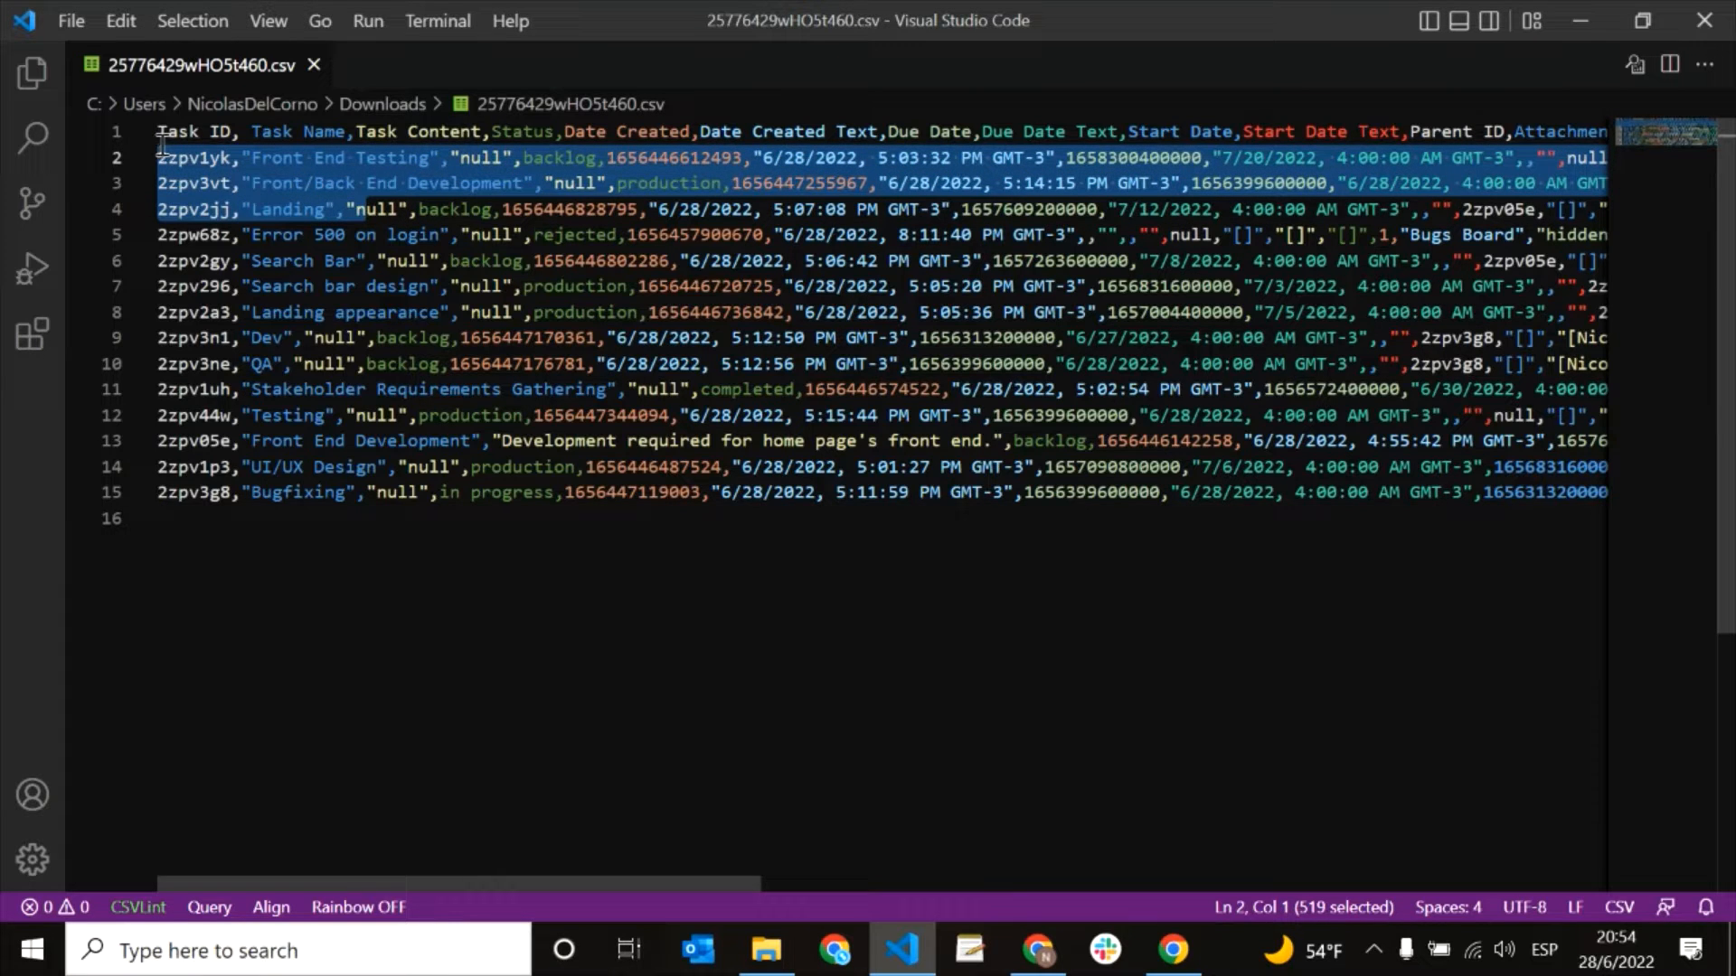
# Examine the exported rows for the "Error 500 on login" and "Search Bar" tasks in the CSV file.
pyautogui.moveTo(469, 238); pyautogui.dragTo(157, 239)
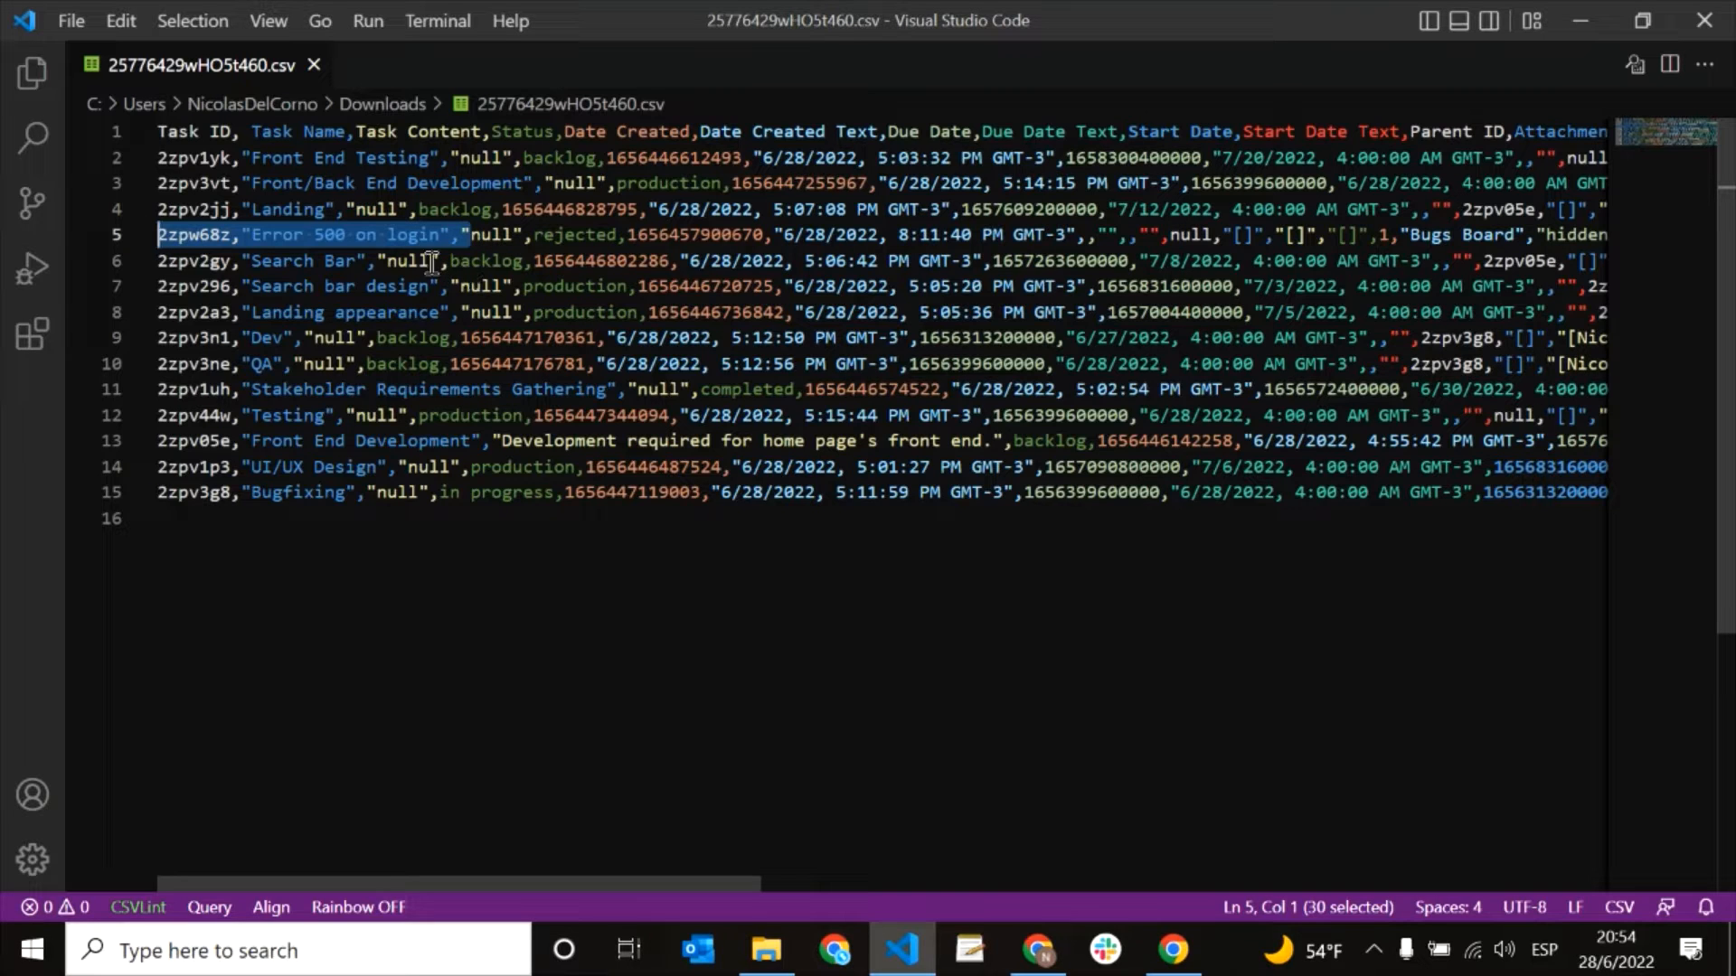
pyautogui.moveTo(383, 264); pyautogui.dragTo(1608, 264)
pyautogui.click(810, 663)
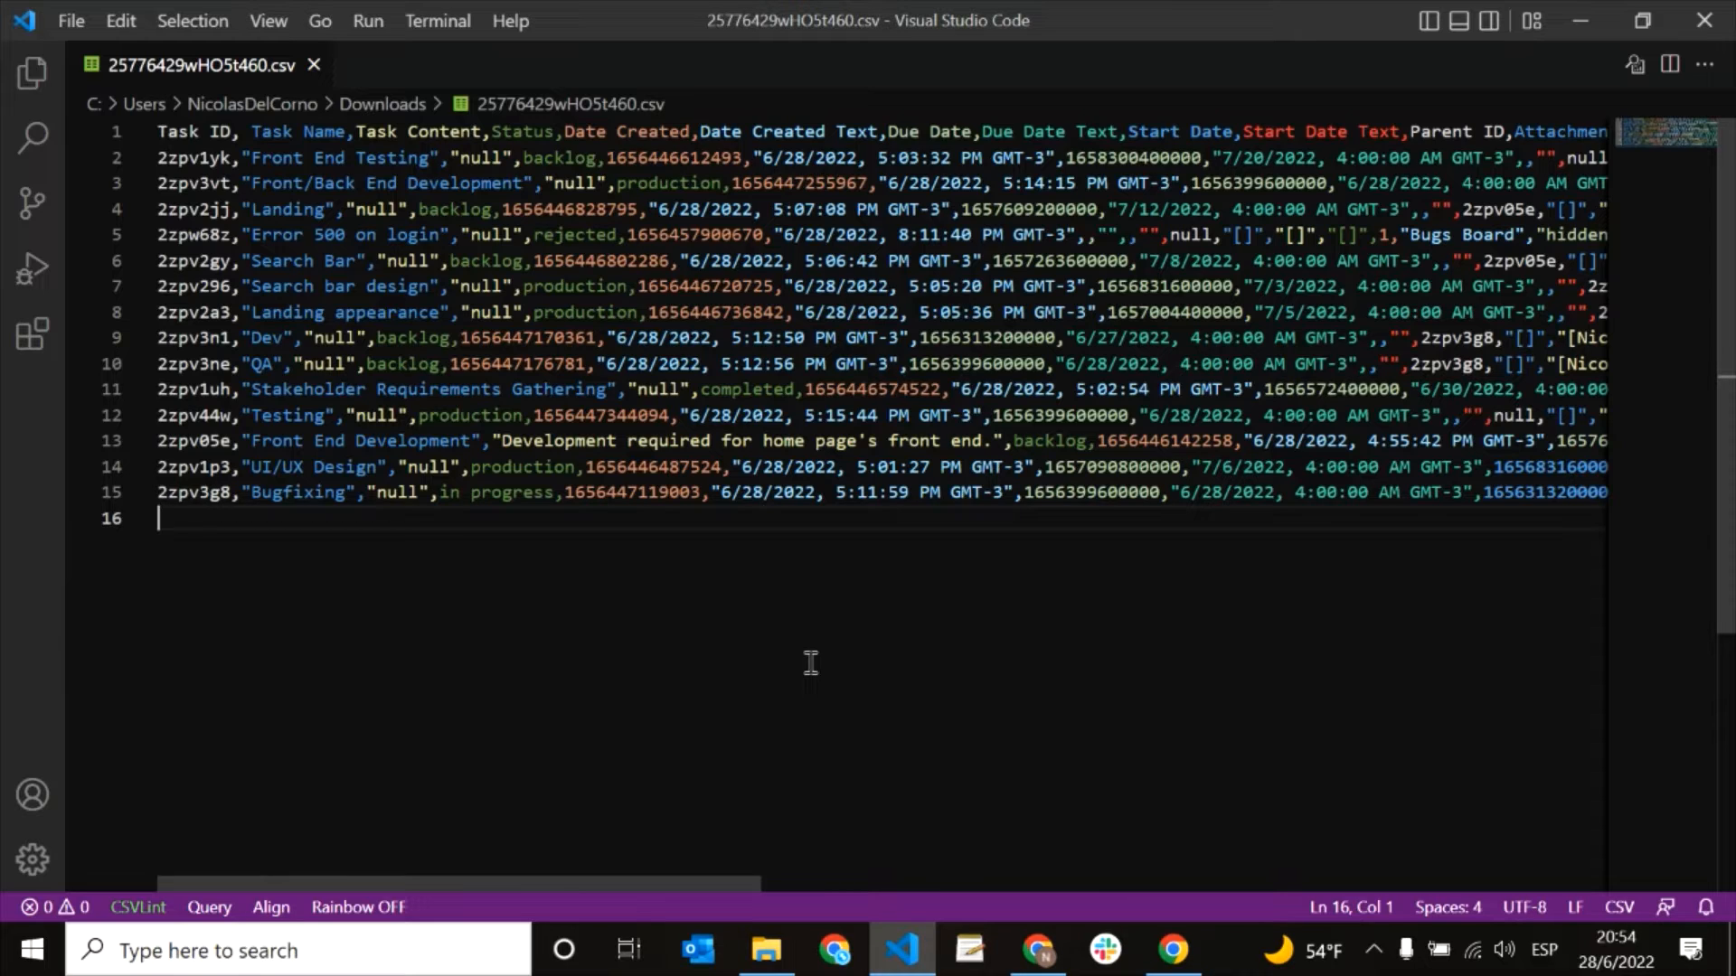
# Switch back to ClickUp, try importing the downloaded CSV export with the CSV/Excel importer, and leave the workspace settings.
pyautogui.click(1582, 20)
pyautogui.click(181, 604)
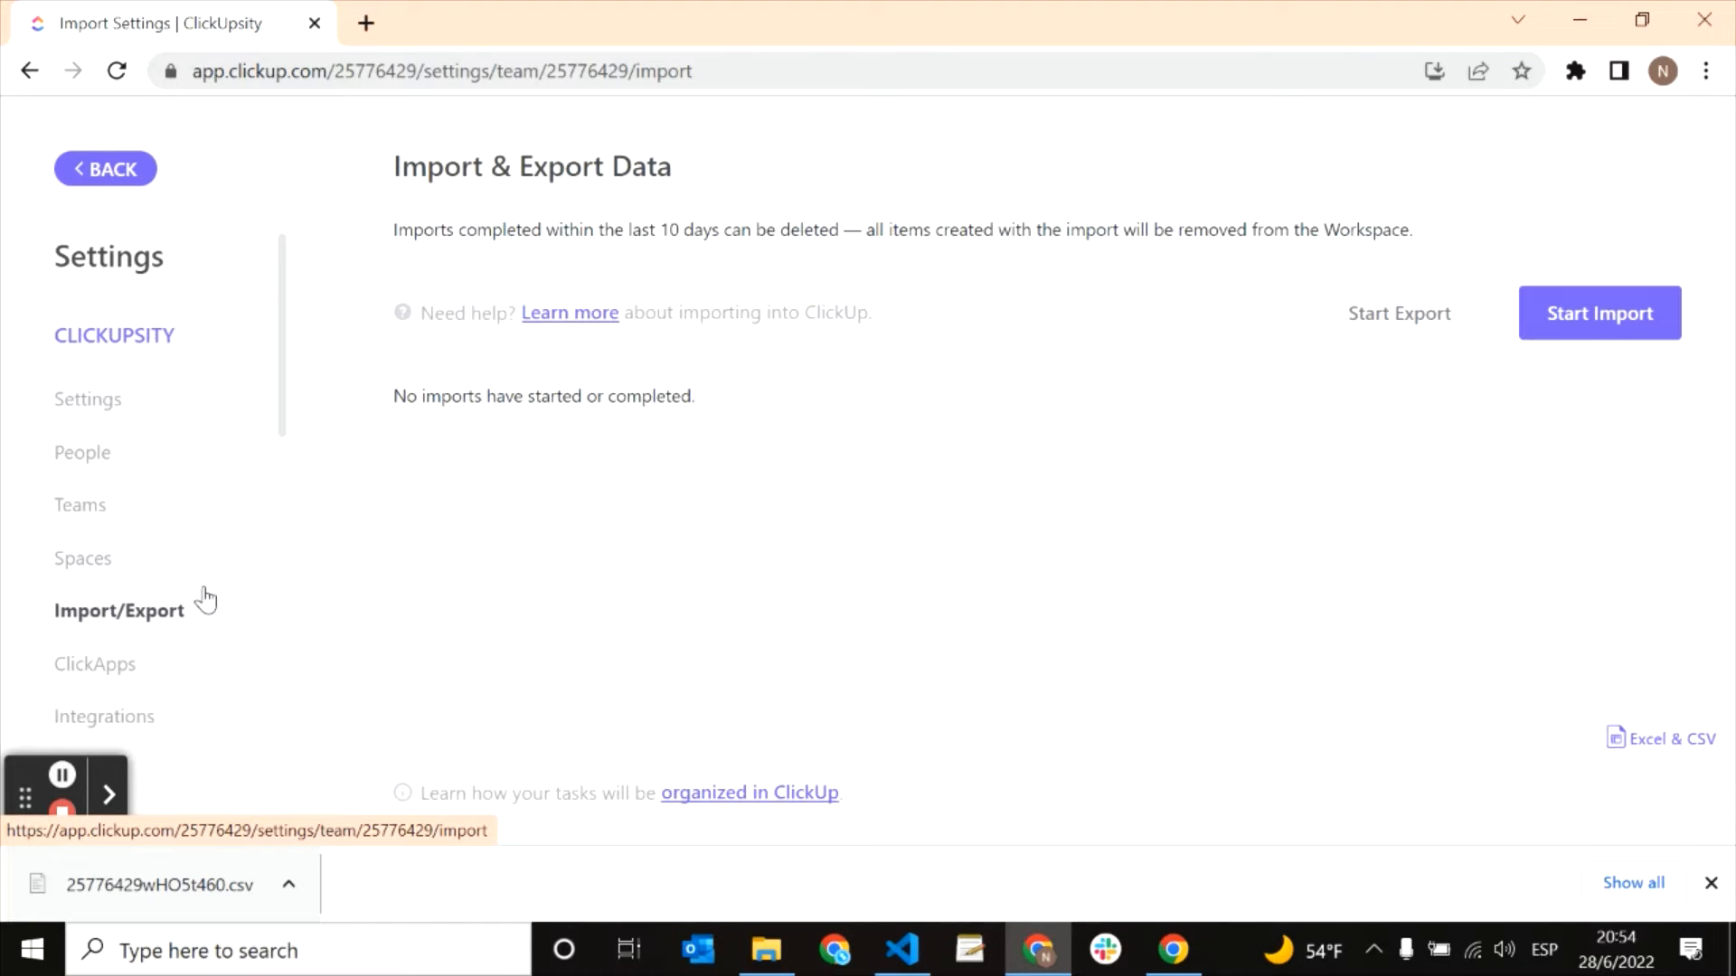
pyautogui.click(1643, 318)
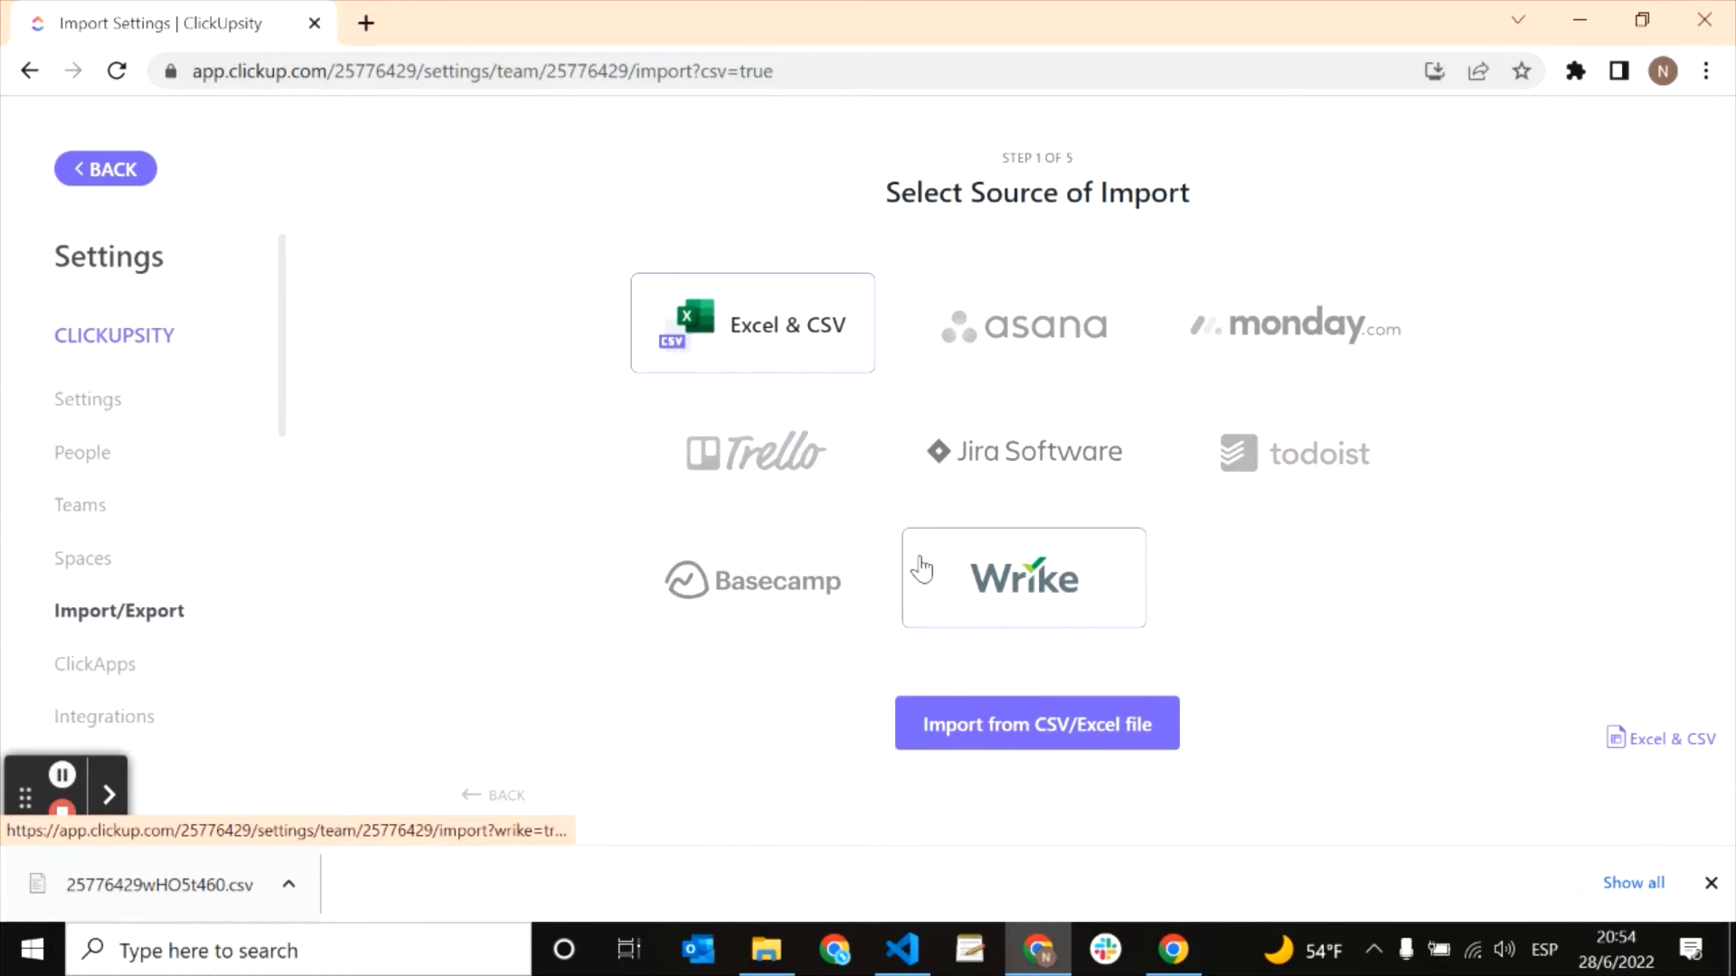
pyautogui.click(1099, 740)
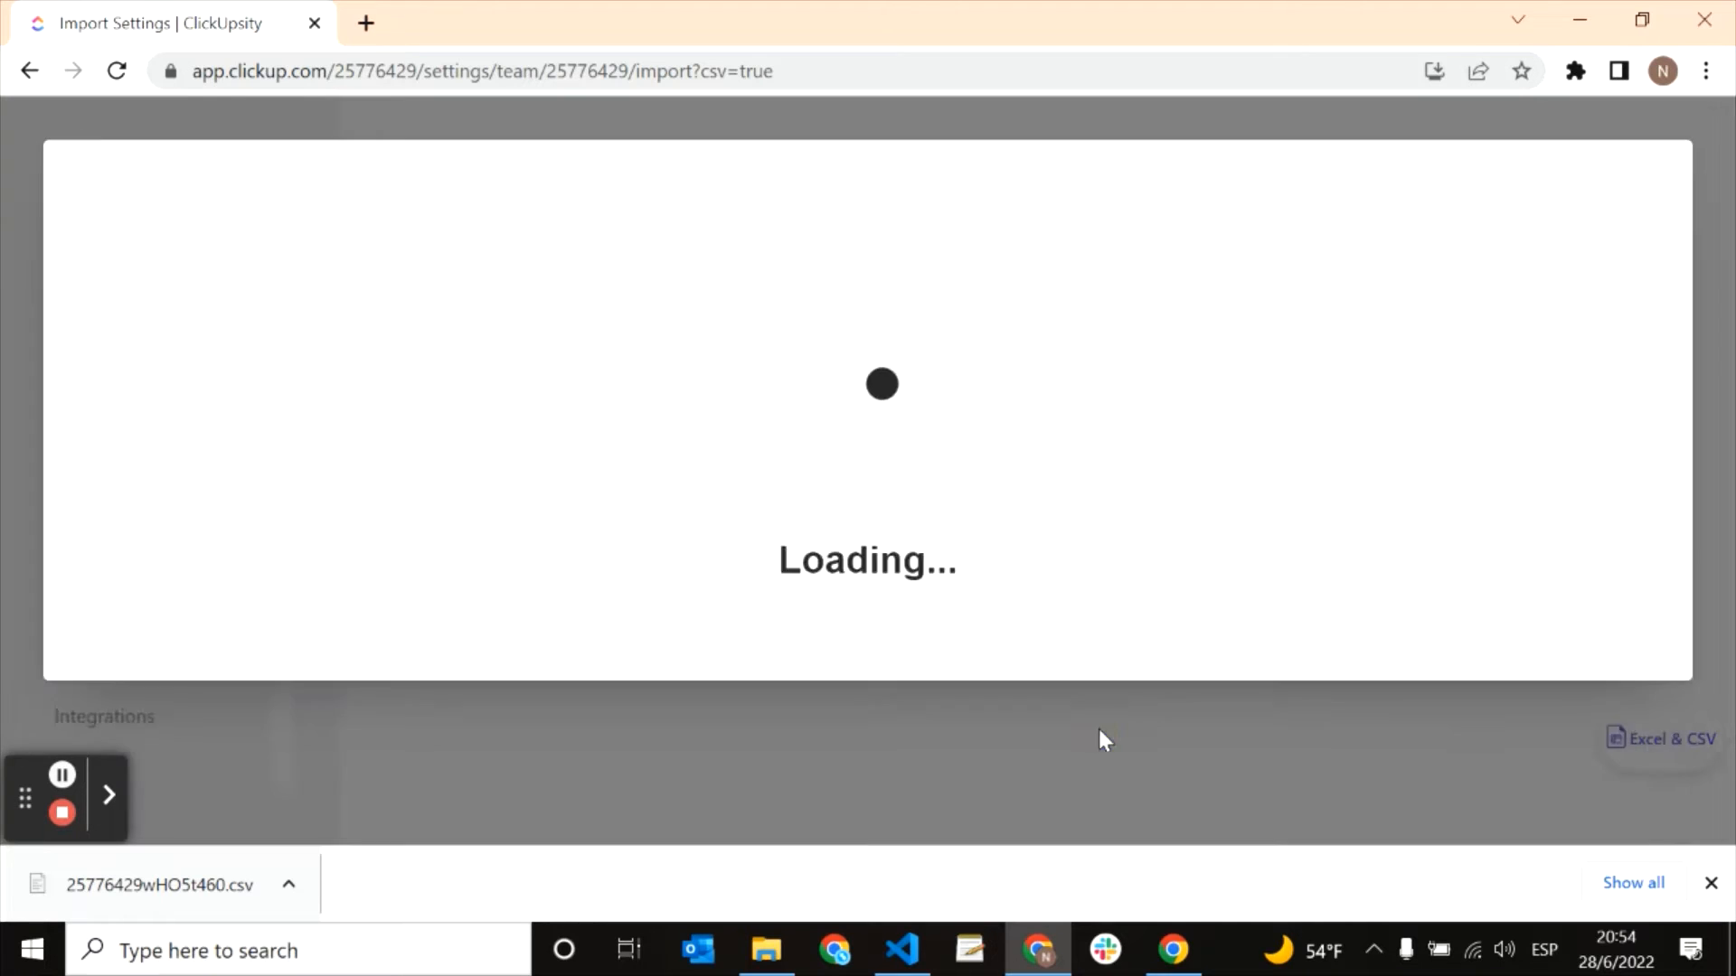
pyautogui.moveTo(193, 883); pyautogui.dragTo(546, 430)
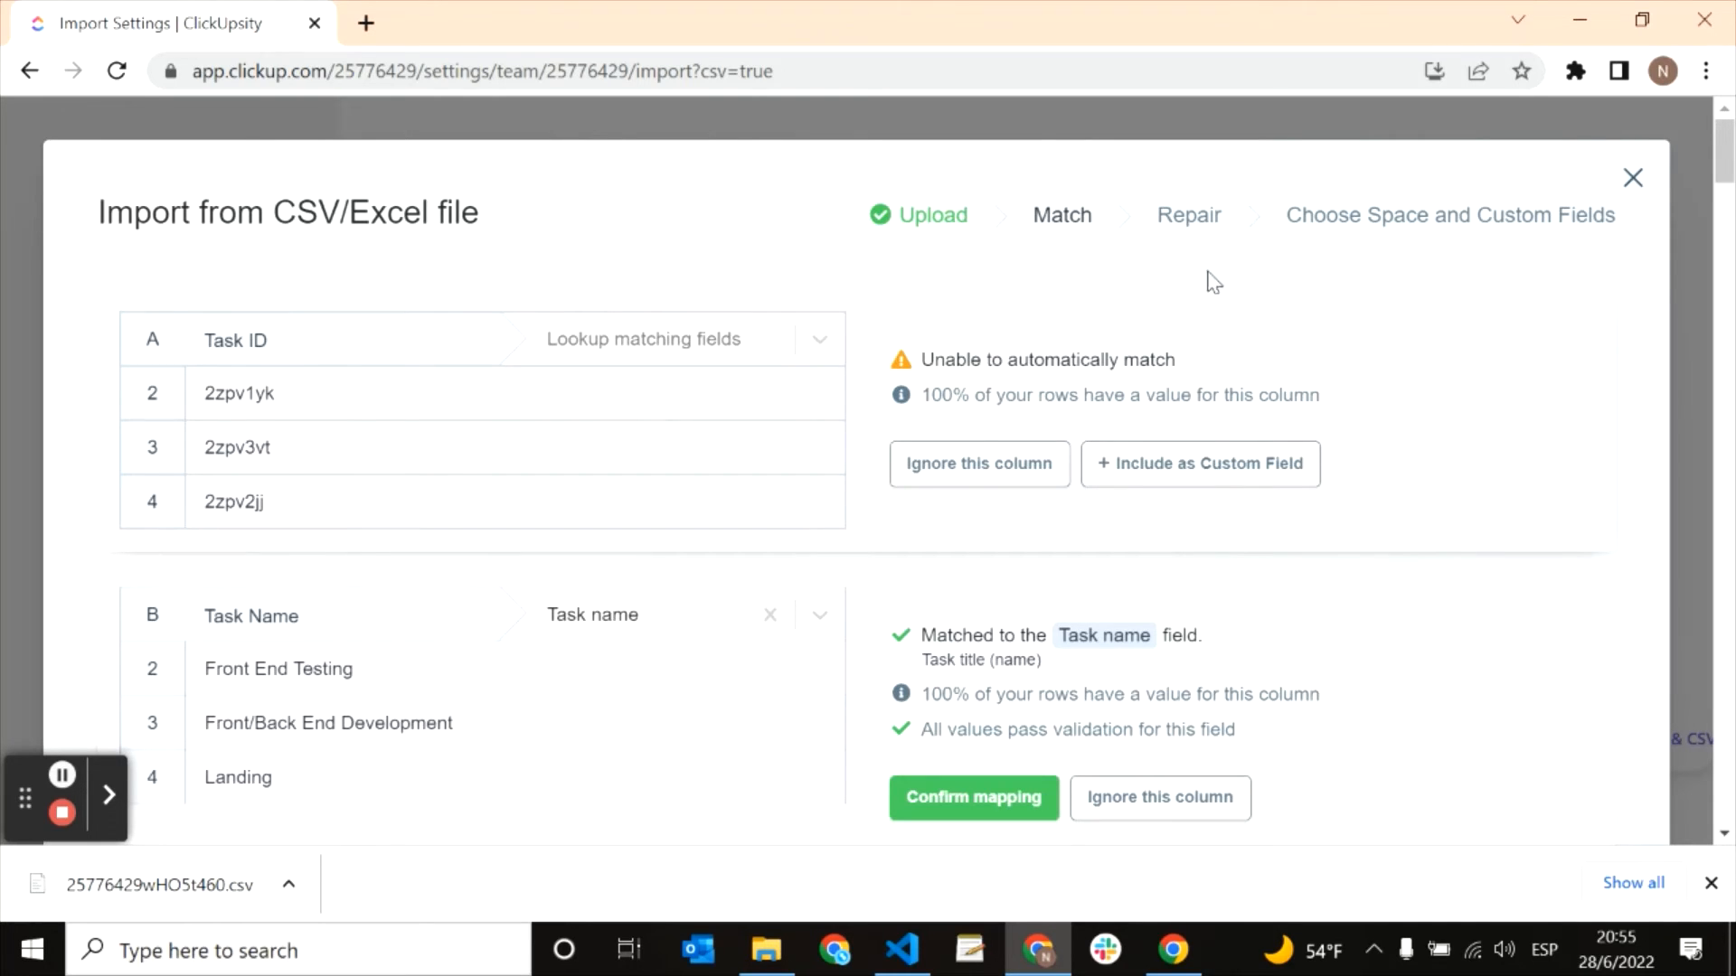
pyautogui.click(1633, 179)
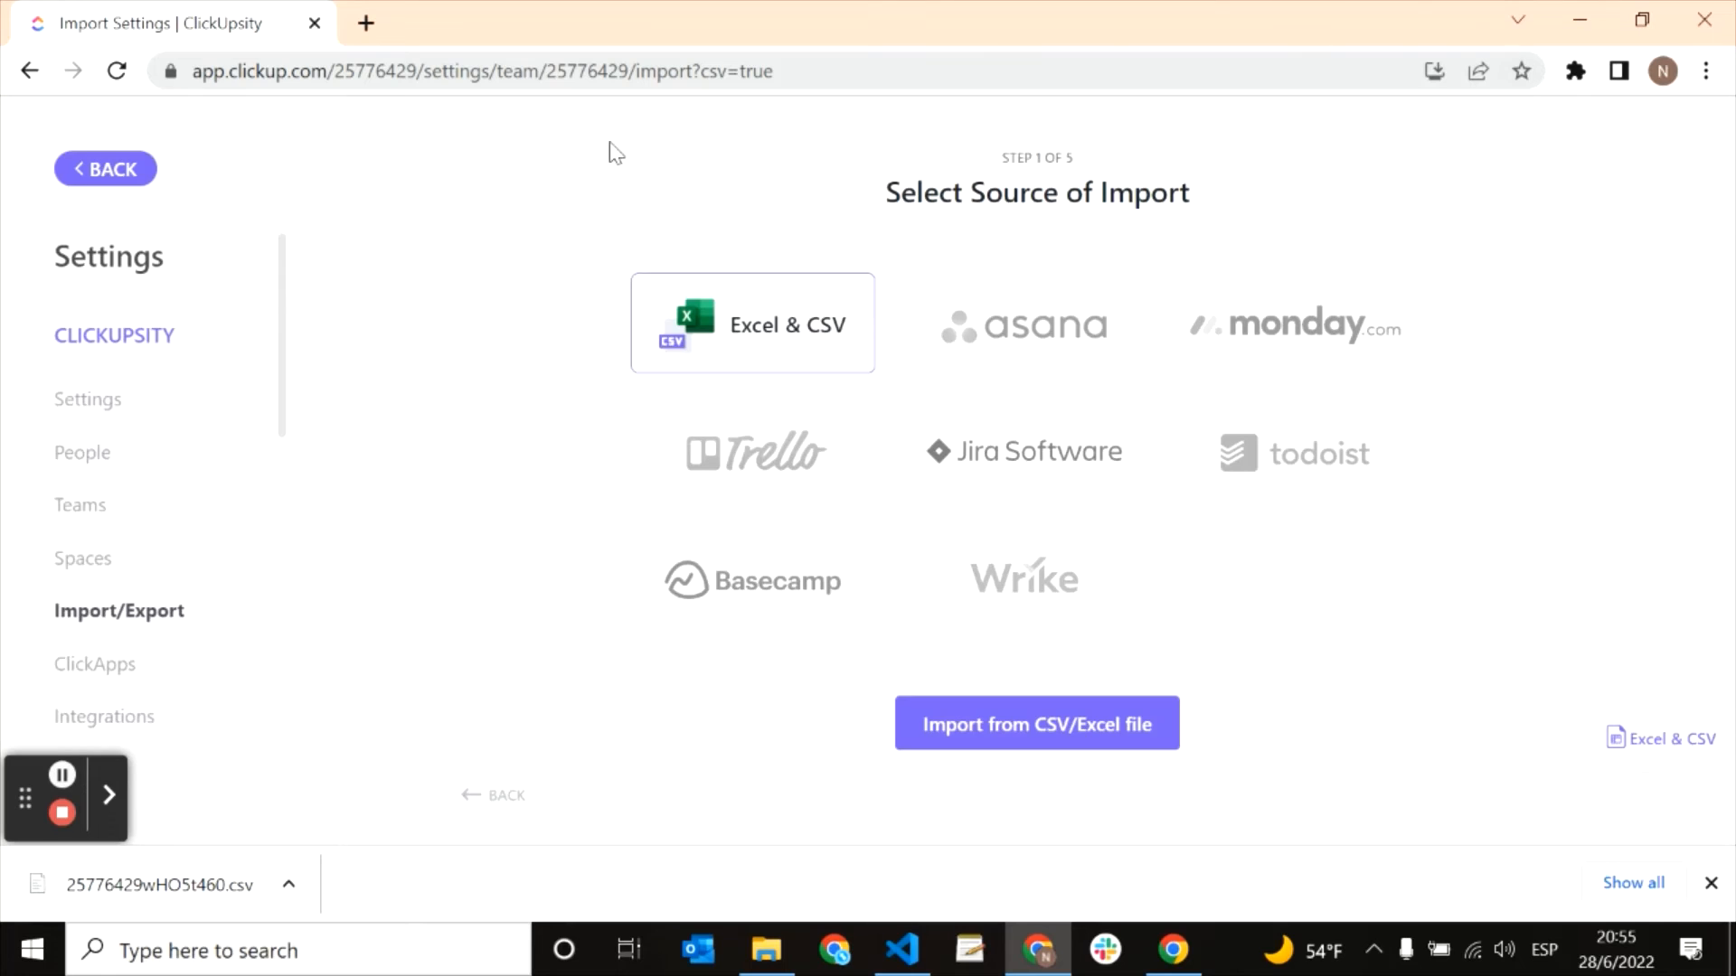
pyautogui.click(105, 169)
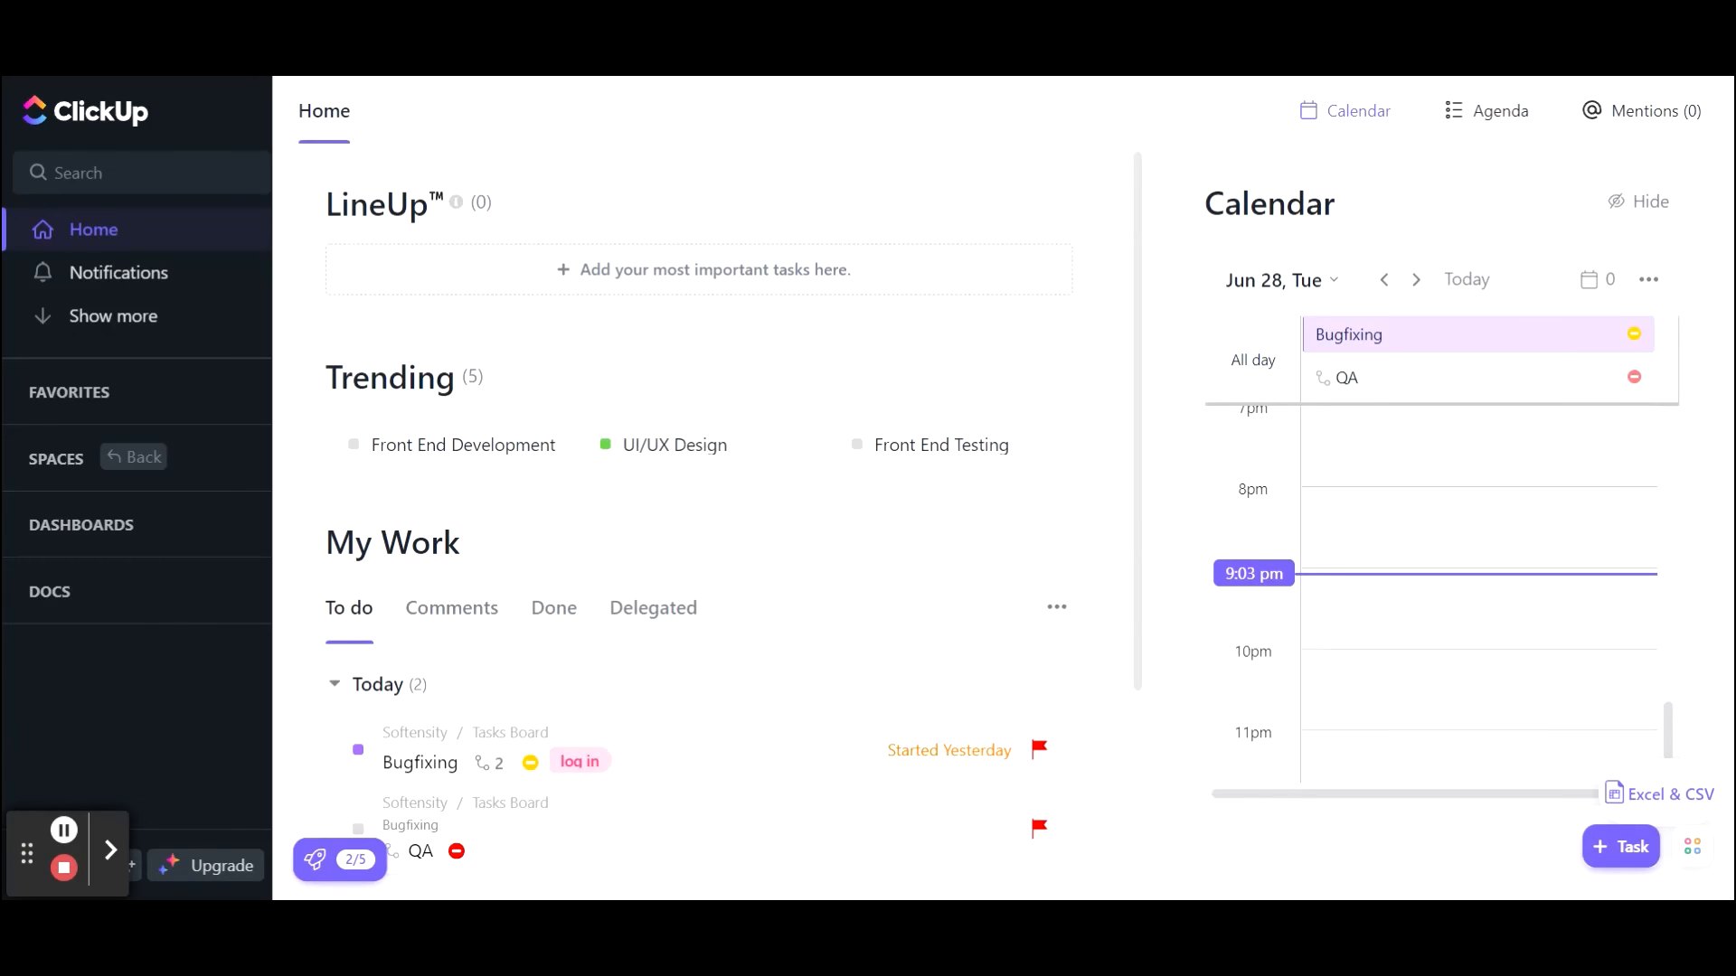